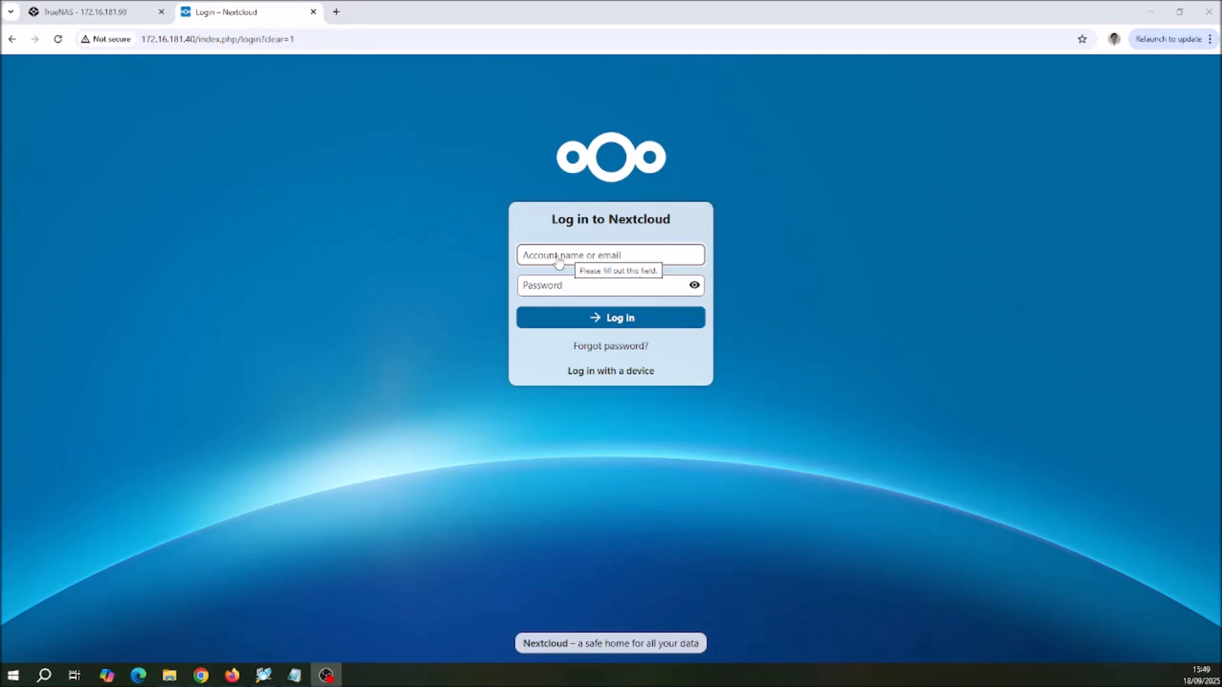
# Step: Log in to Nextcloud with the account name admin and the account password
pyautogui.click(558, 256)
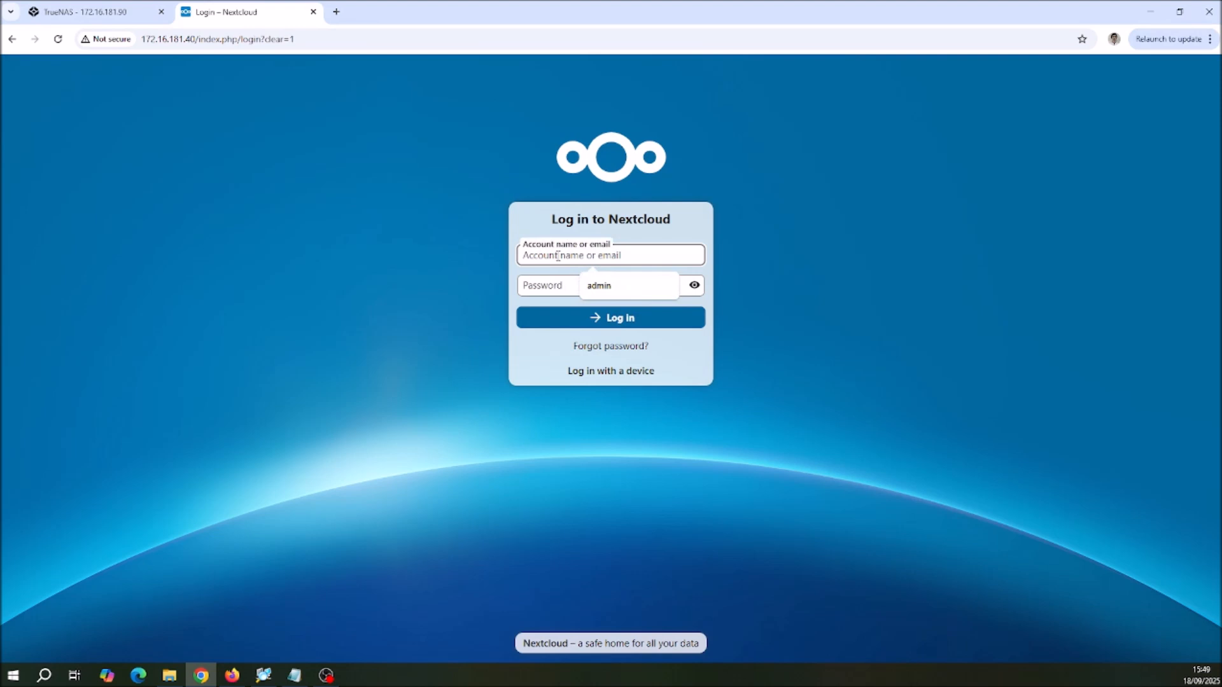
pyautogui.click(605, 285)
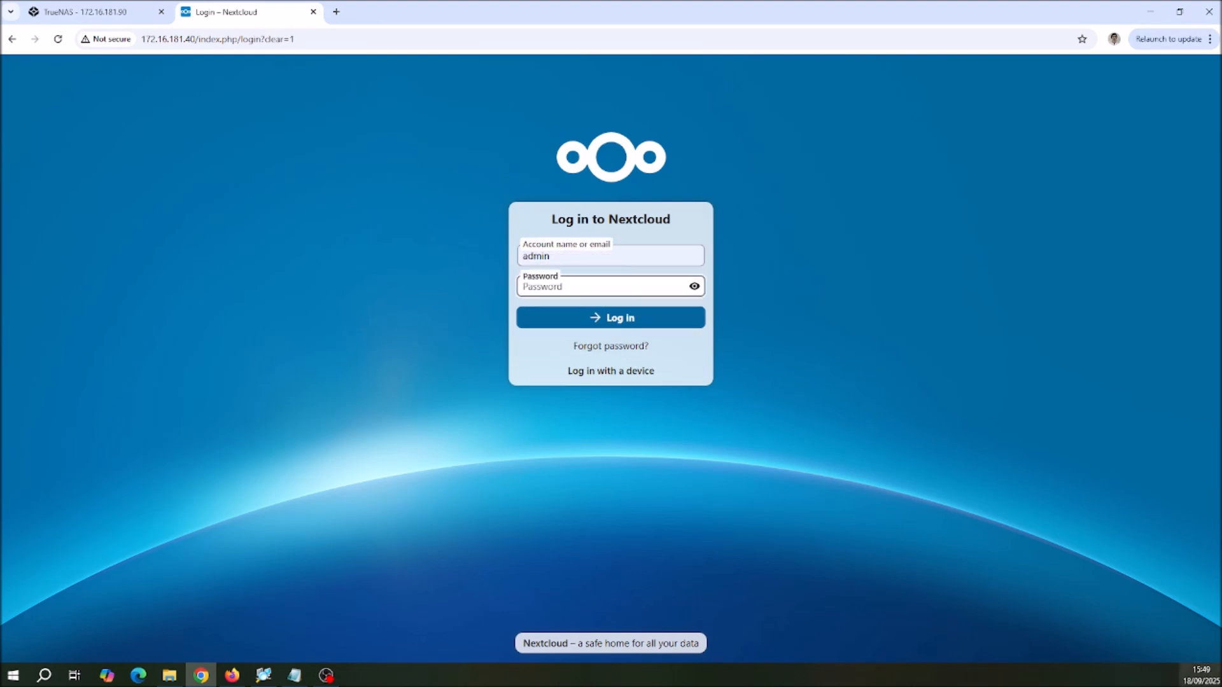
pyautogui.write('•••••••••••••••')
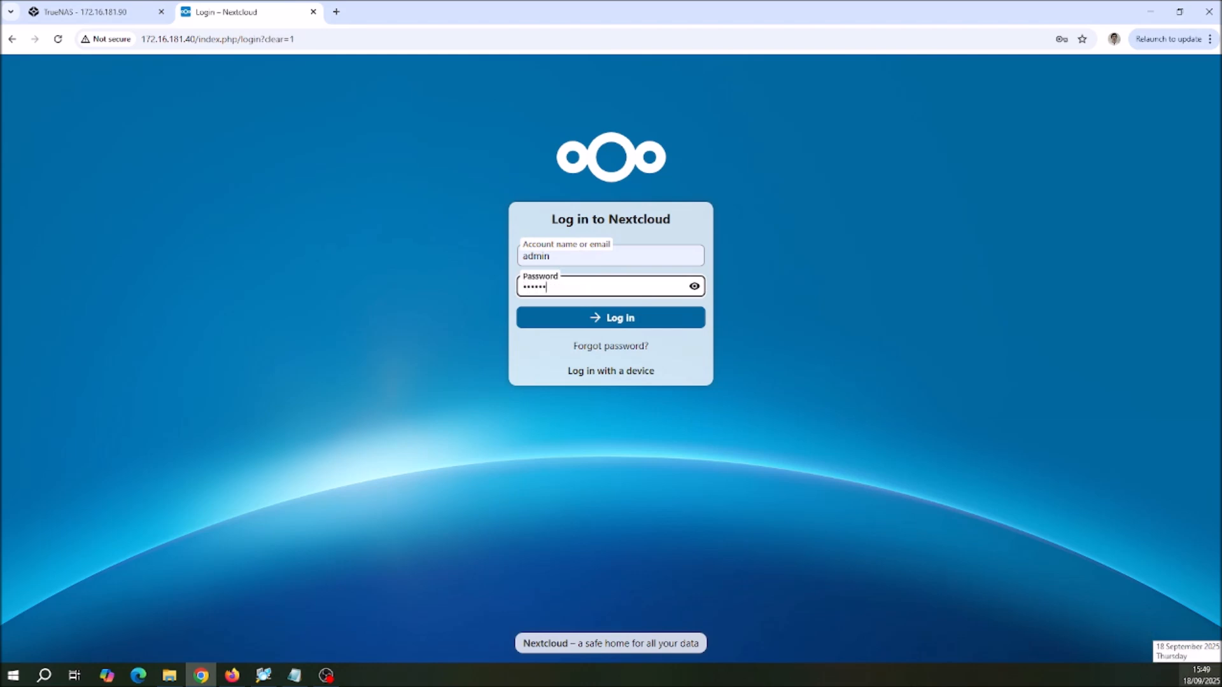
pyautogui.press('BackSpace')
pyautogui.press('BackSpace')
pyautogui.press('BackSpace')
pyautogui.press('BackSpace')
pyautogui.press('BackSpace')
pyautogui.press('BackSpace')
pyautogui.press('BackSpace')
pyautogui.press('BackSpace')
pyautogui.press('BackSpace')
pyautogui.press('BackSpace')
pyautogui.press('BackSpace')
pyautogui.press('BackSpace')
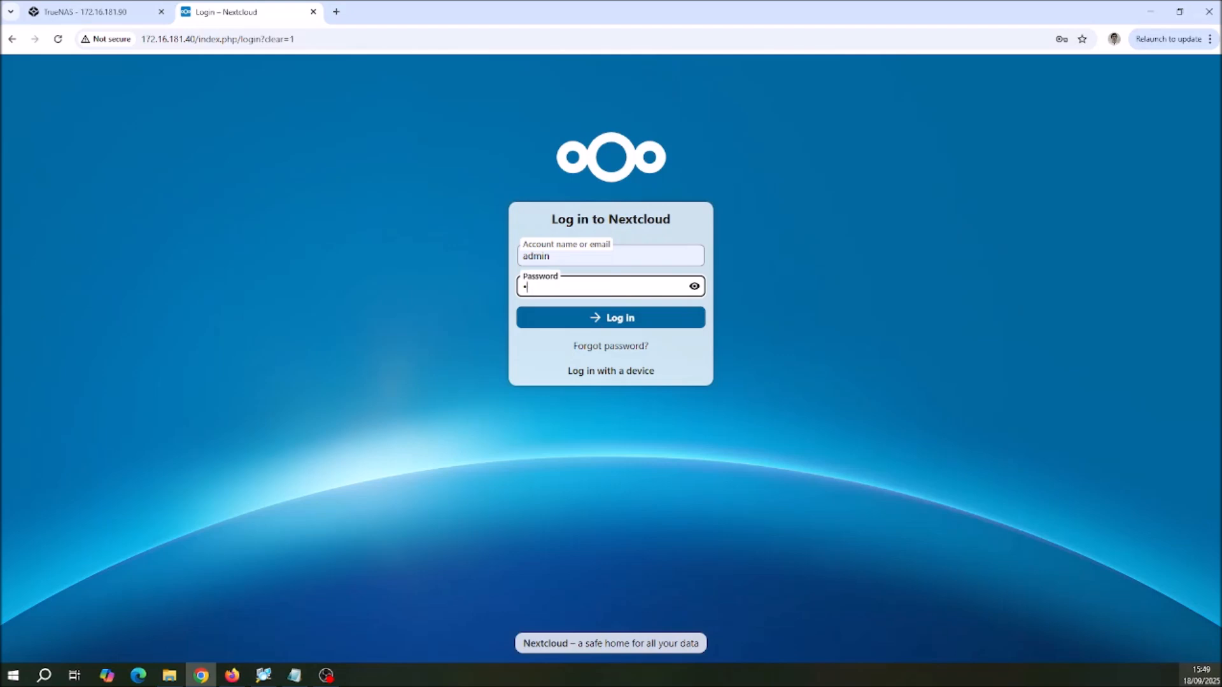
pyautogui.write('•••••••••')
pyautogui.press('Return')
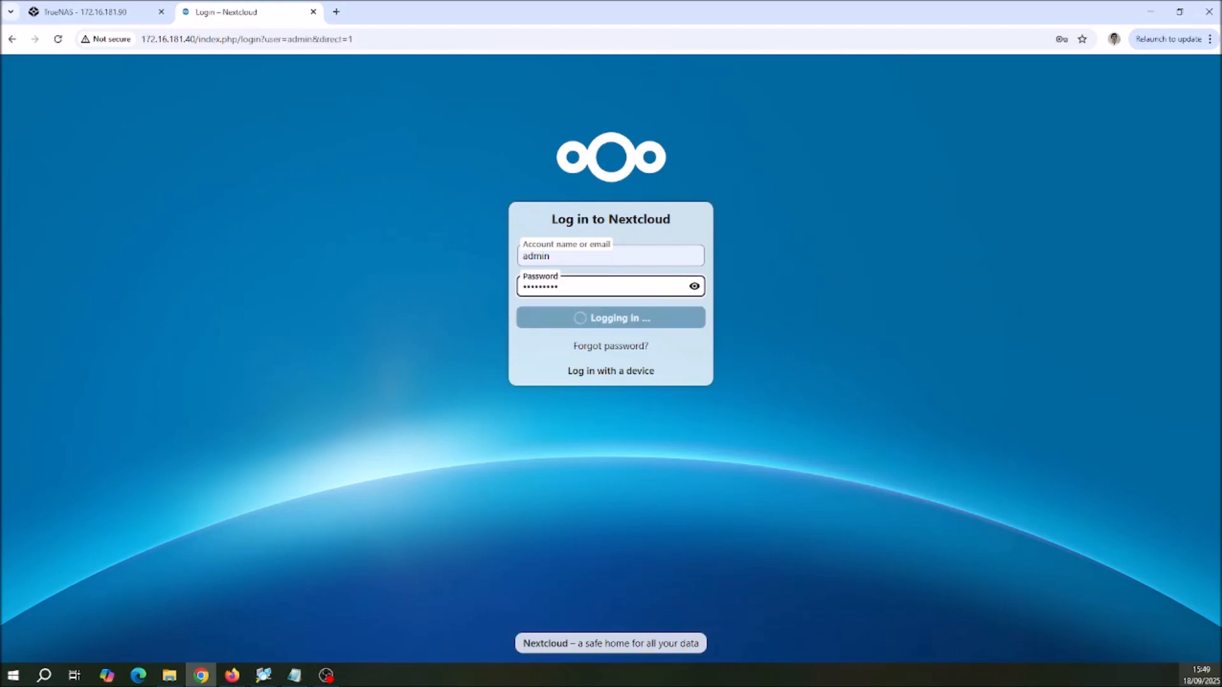
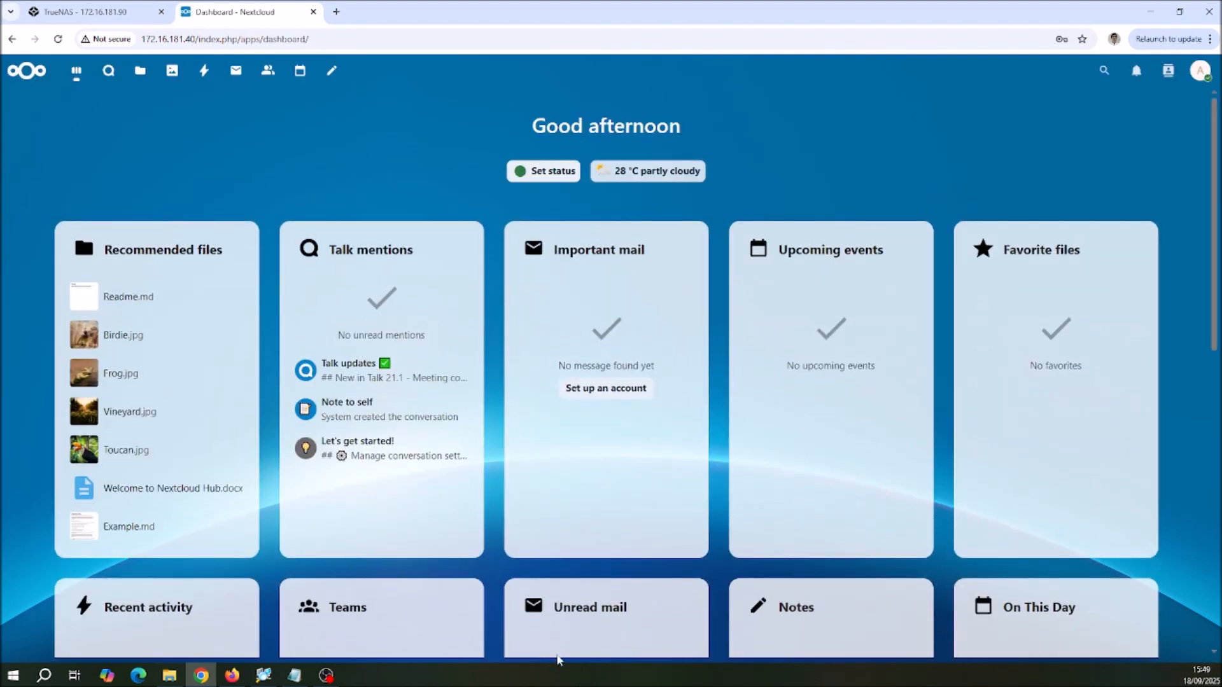
# Step: Look over the dashboard widgets and open the account management page
pyautogui.scroll(-8, 450, 191)
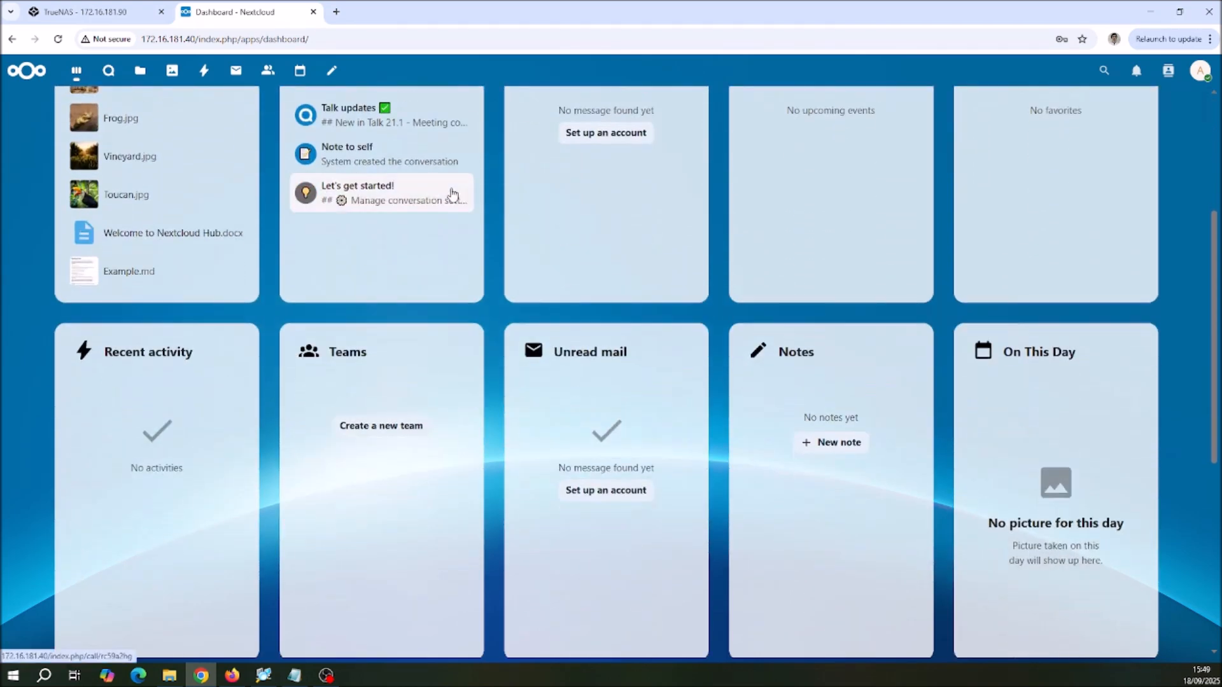
pyautogui.scroll(8, 452, 191)
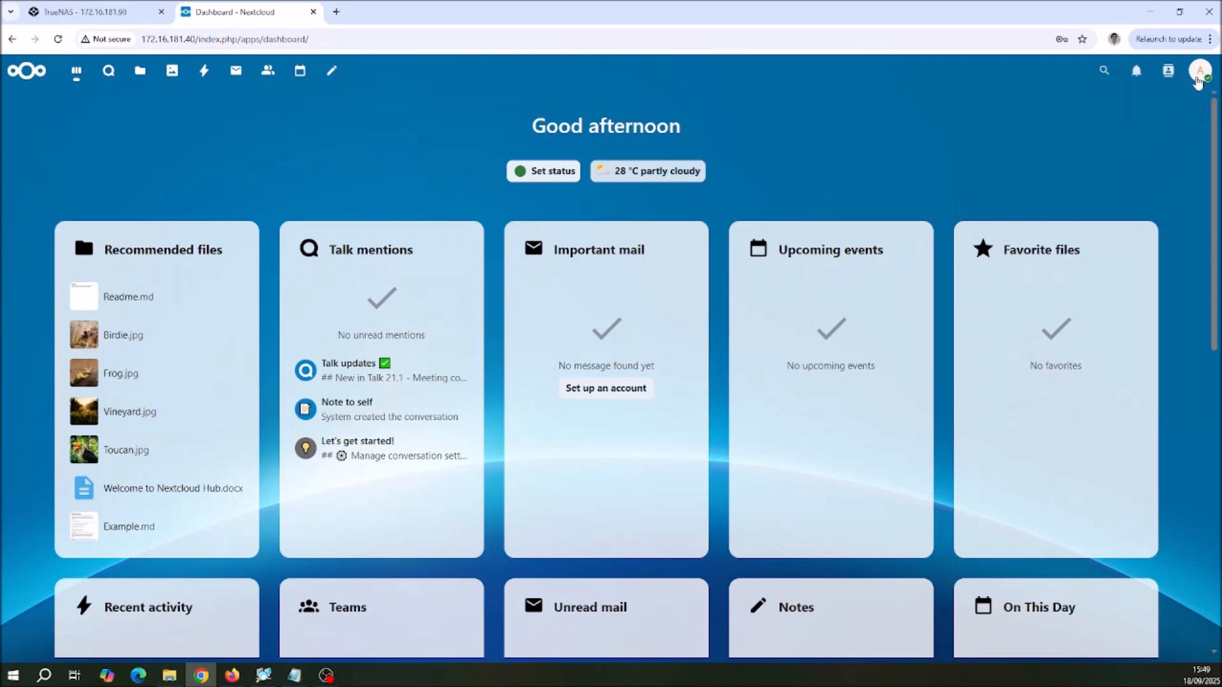
pyautogui.click(1198, 80)
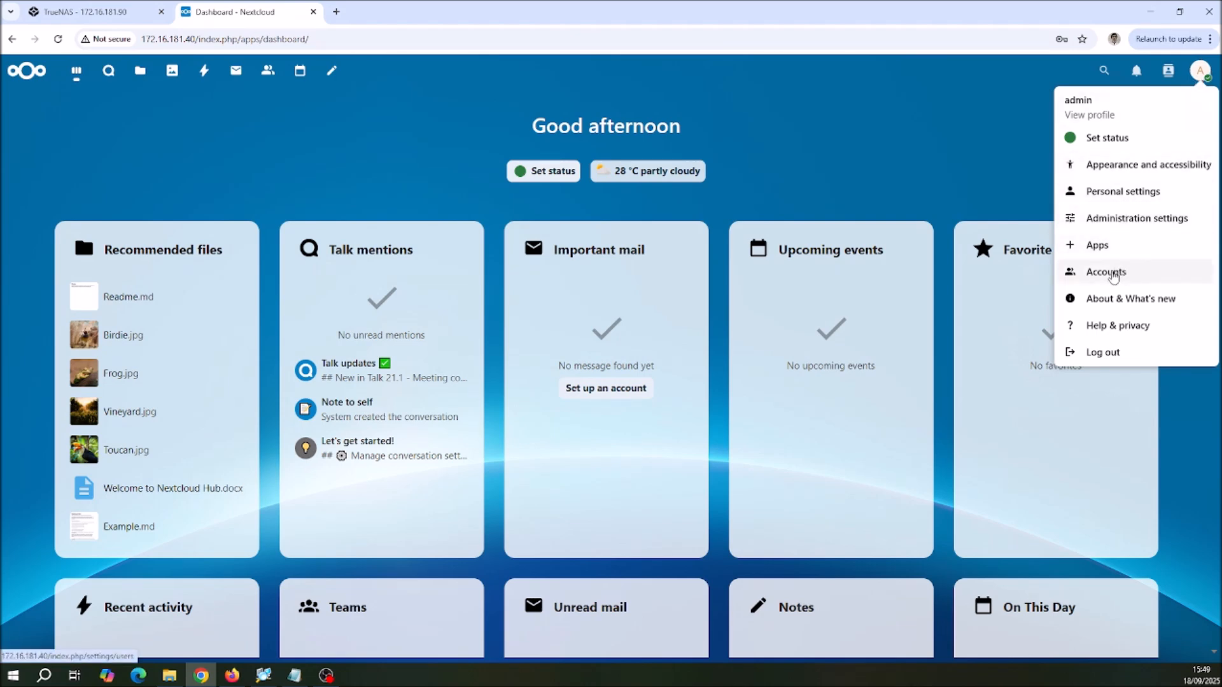
pyautogui.click(1109, 279)
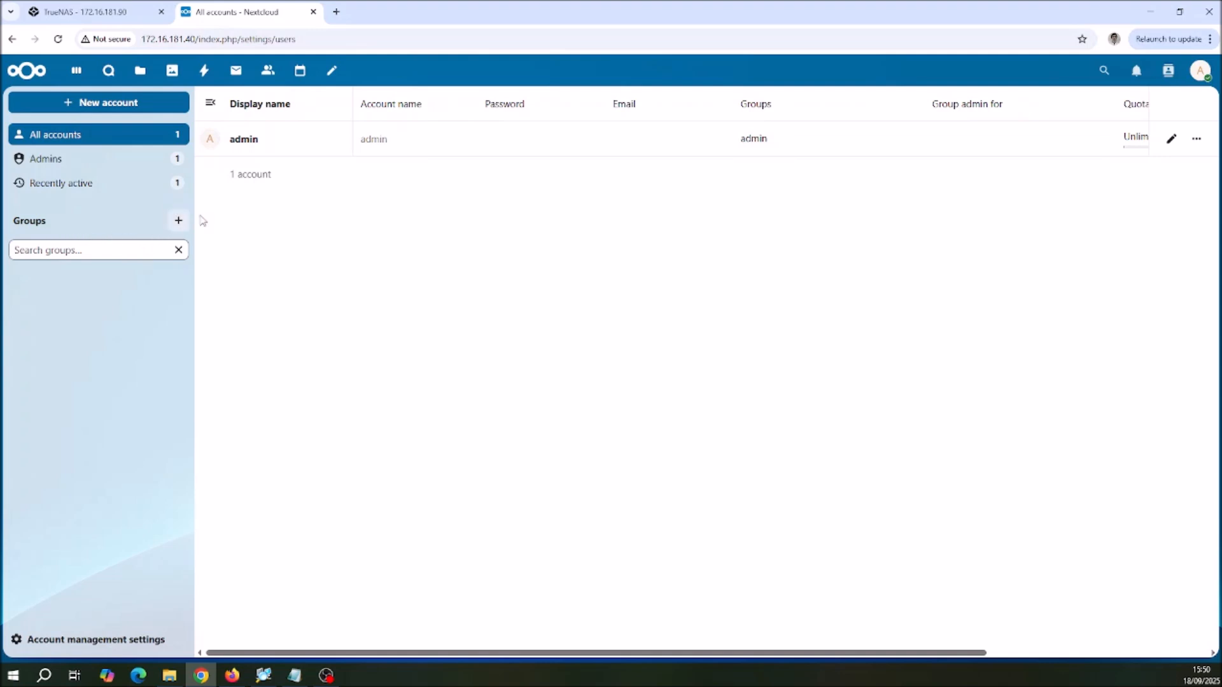
# Step: Create a new account group named tim-it
pyautogui.click(179, 224)
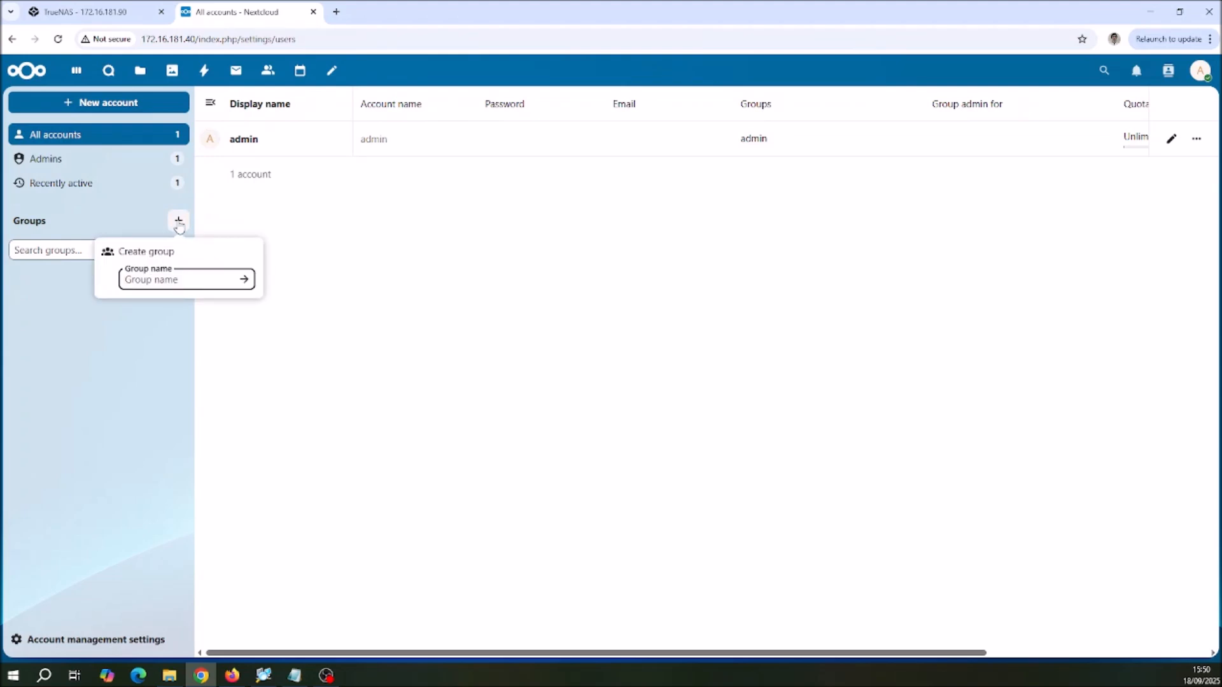
pyautogui.write('tim-it')
pyautogui.click(244, 281)
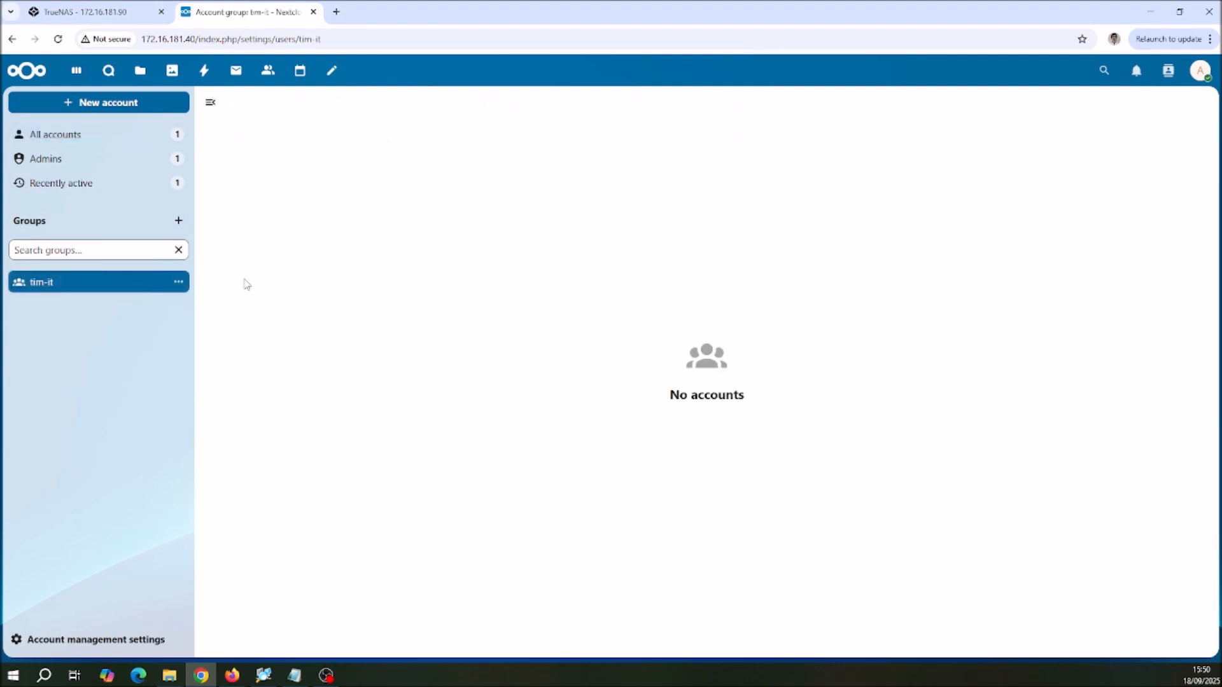
# Step: Create a second account group named hr-department
pyautogui.click(178, 221)
pyautogui.write('hr-dep')
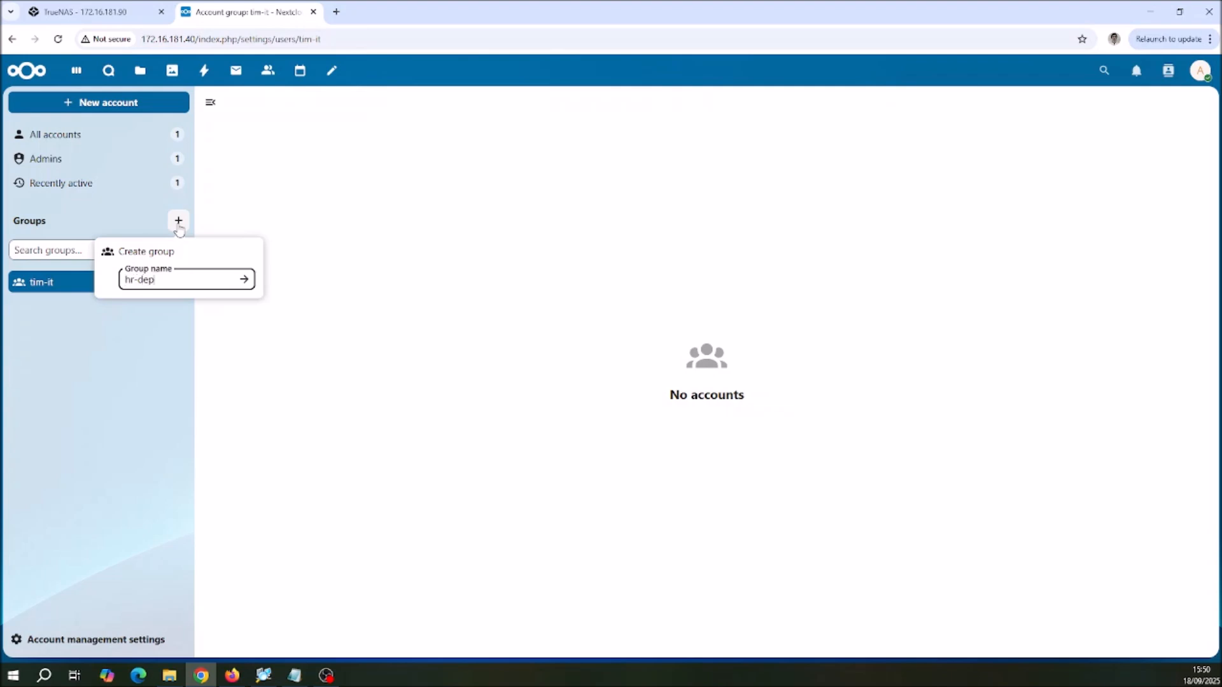
pyautogui.write('artment')
pyautogui.click(245, 280)
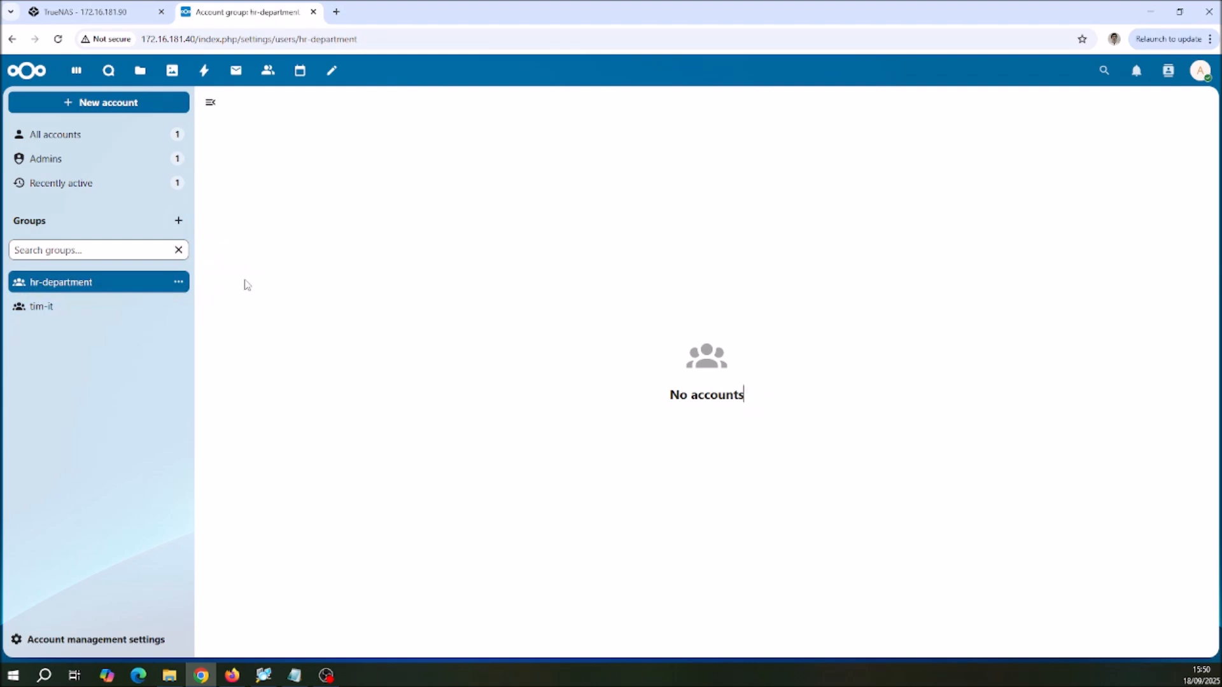
# Step: Create a third account group named fat
pyautogui.click(178, 221)
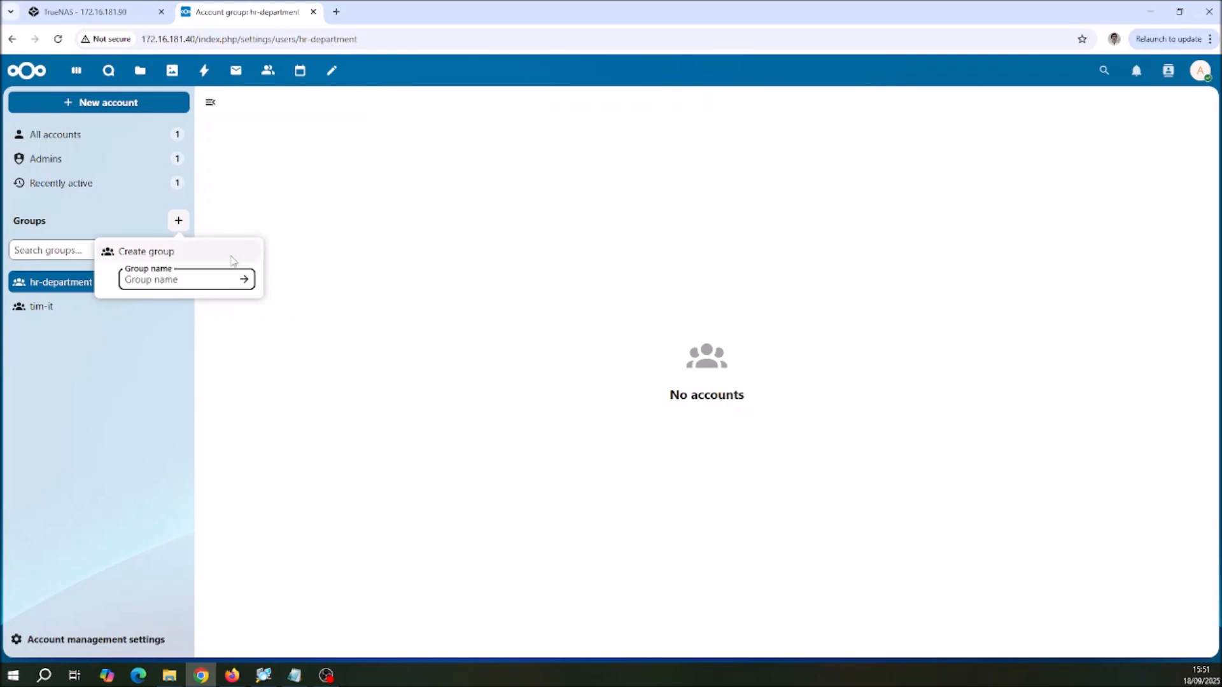
pyautogui.write('fat')
pyautogui.click(244, 279)
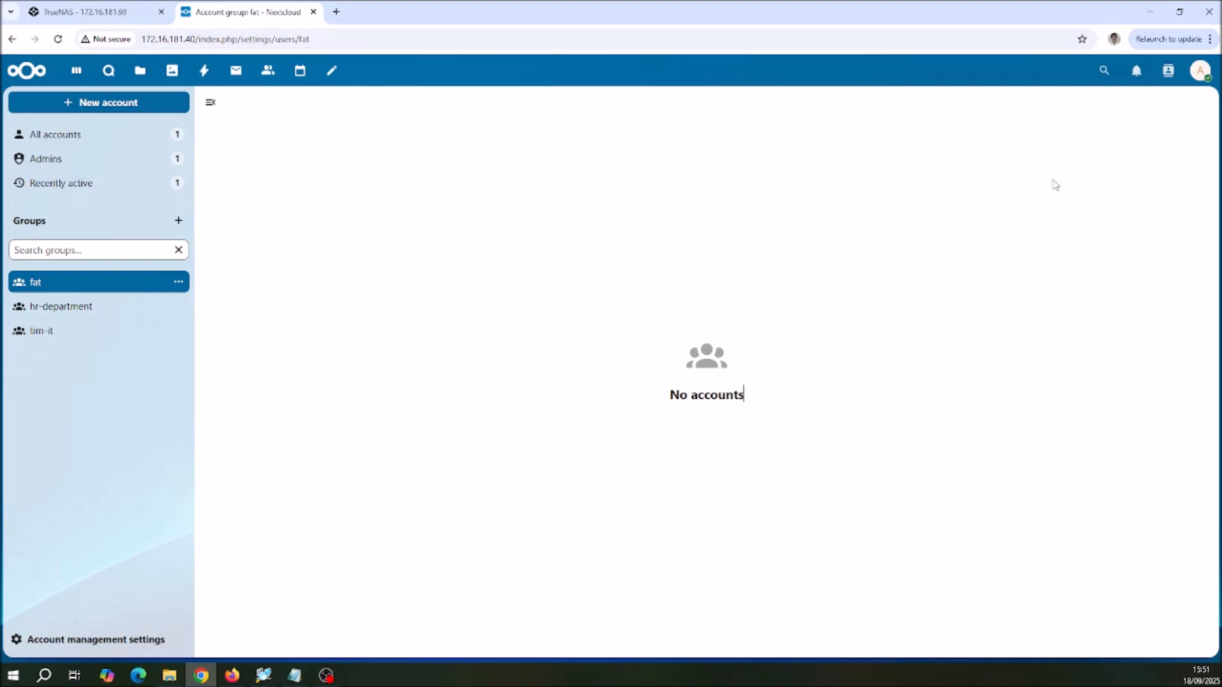
# Step: Go back to the dashboard to view its widgets and return to the account management page
pyautogui.click(1200, 70)
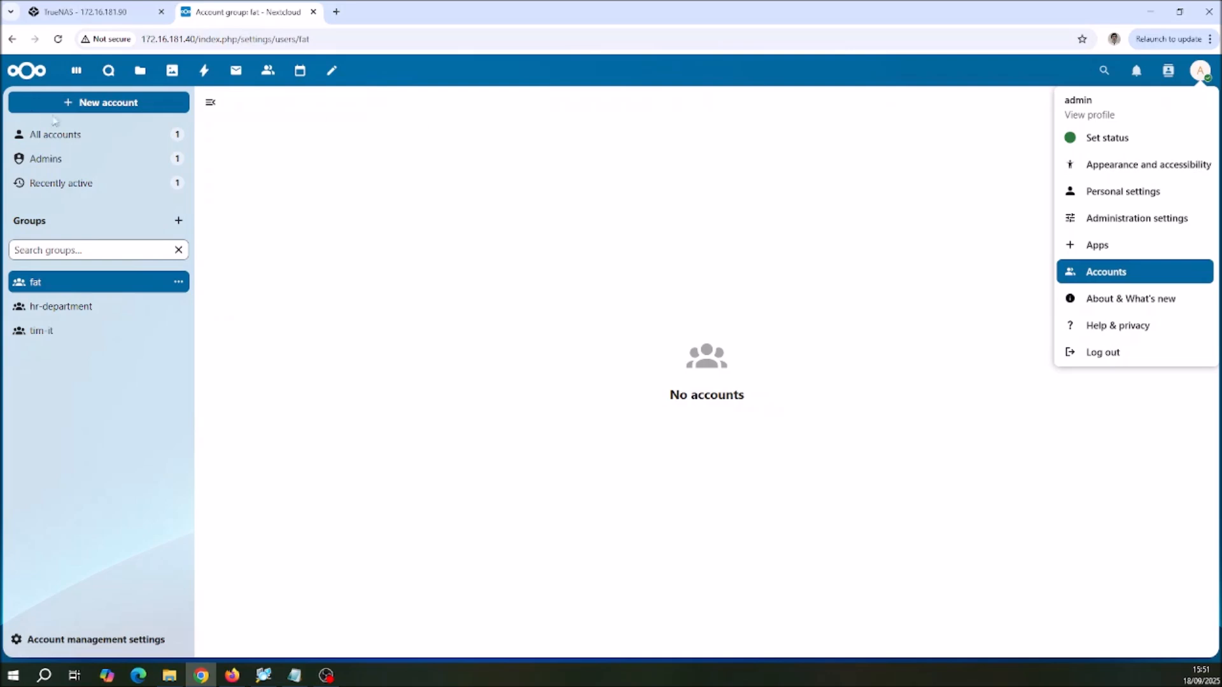
pyautogui.click(23, 77)
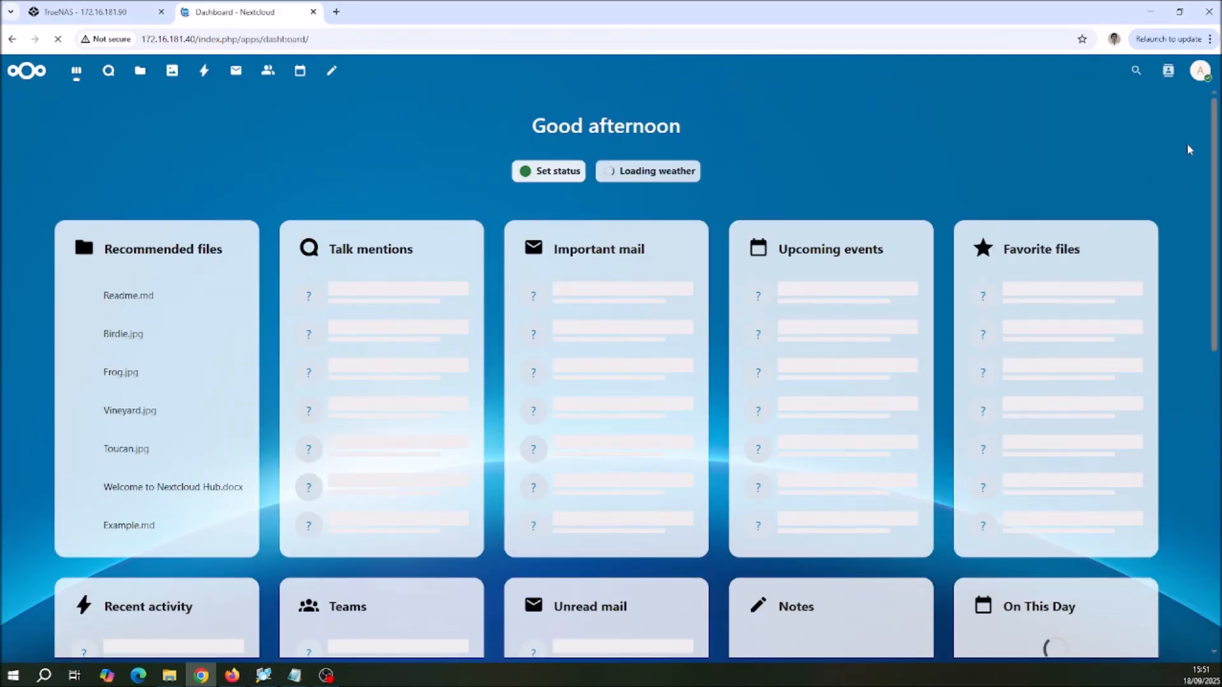
pyautogui.scroll(-6, 1187, 150)
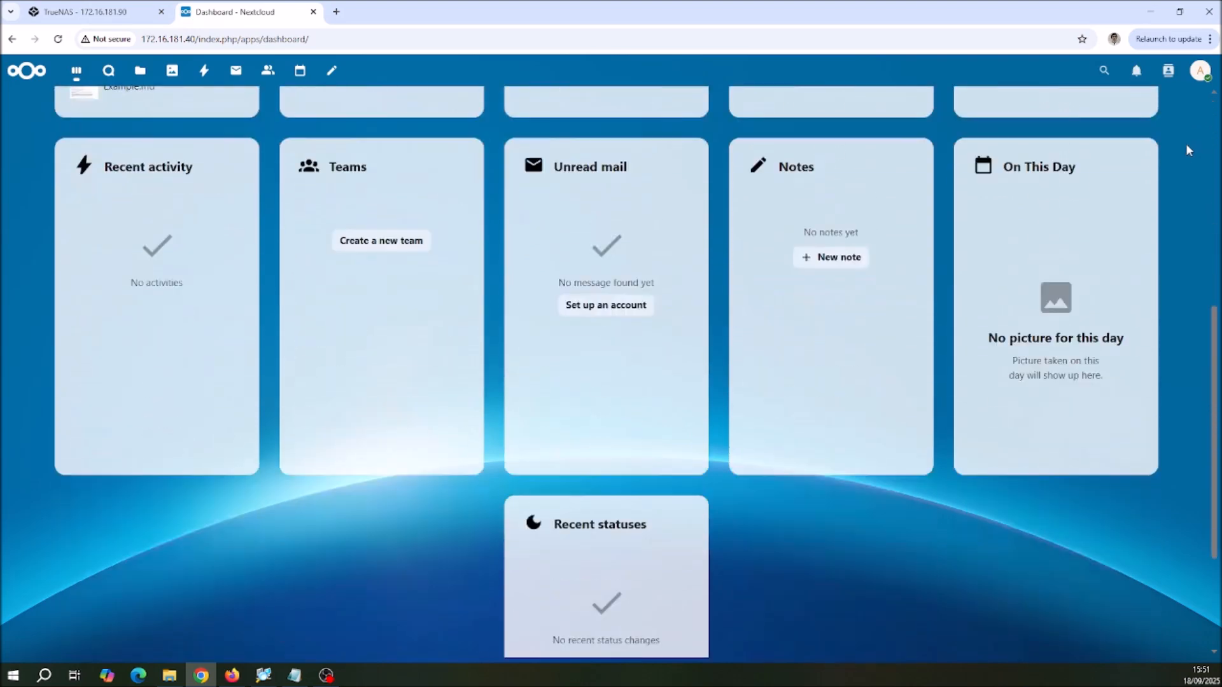
pyautogui.scroll(6, 1186, 146)
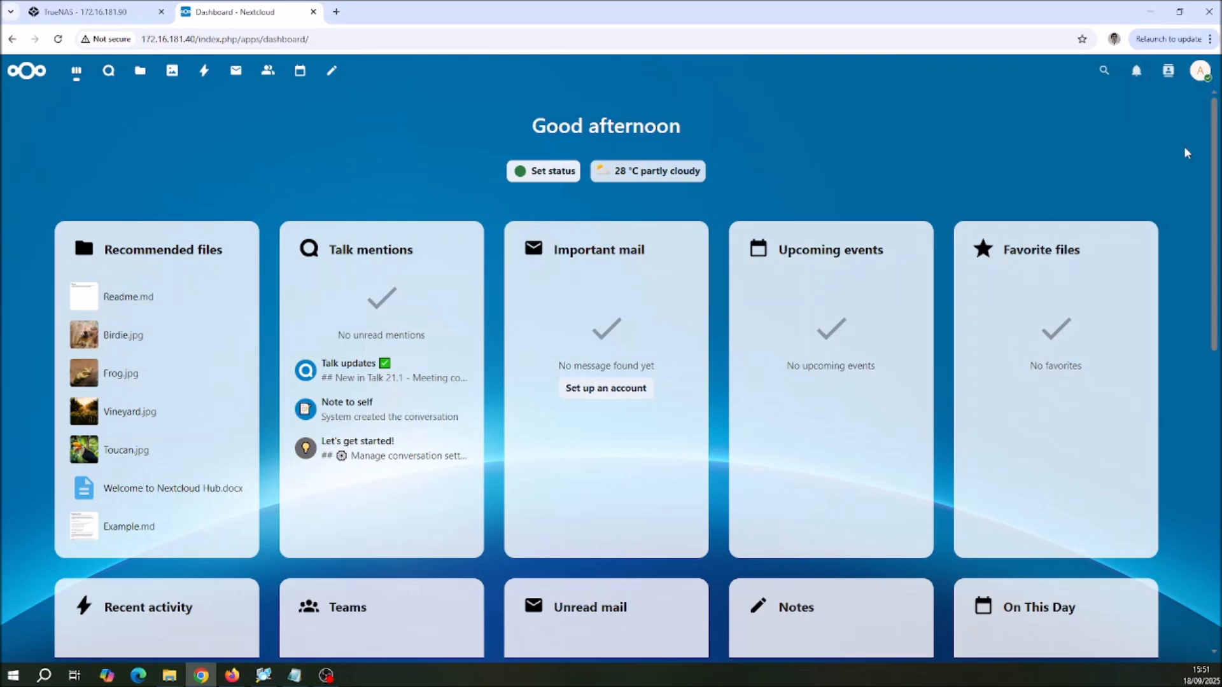
pyautogui.click(1198, 71)
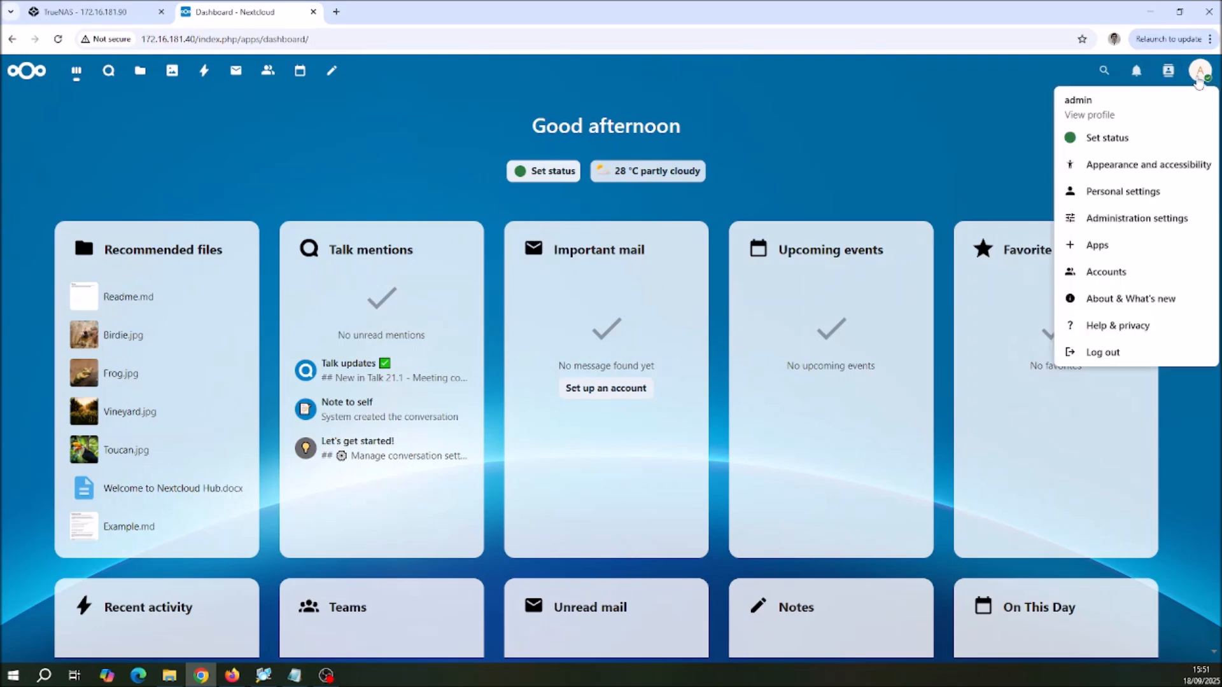
pyautogui.click(1107, 271)
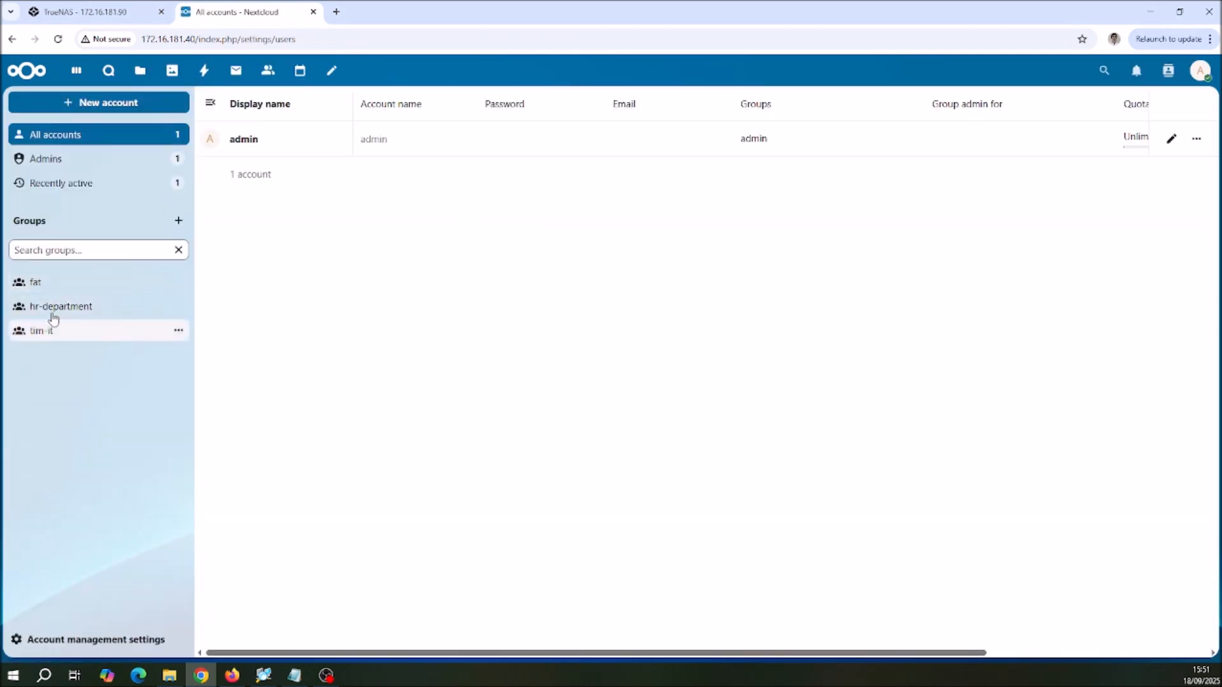
# Step: View the rename and delete options of the fat group without changing it
pyautogui.click(178, 283)
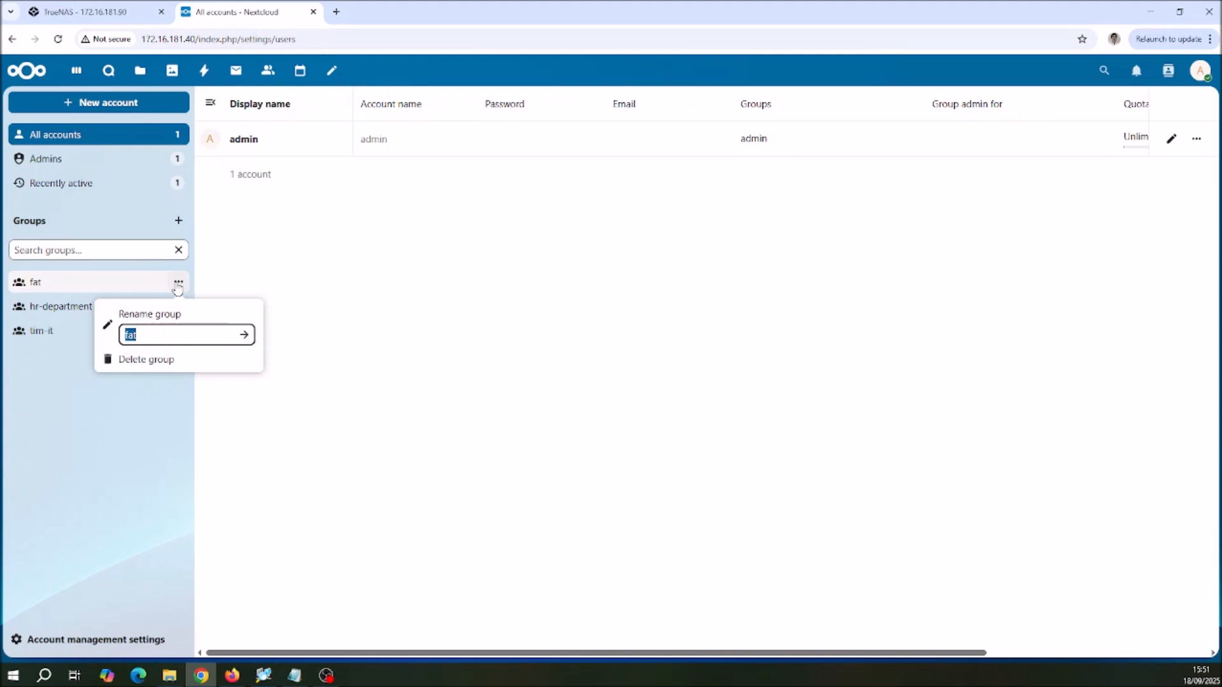
pyautogui.click(150, 442)
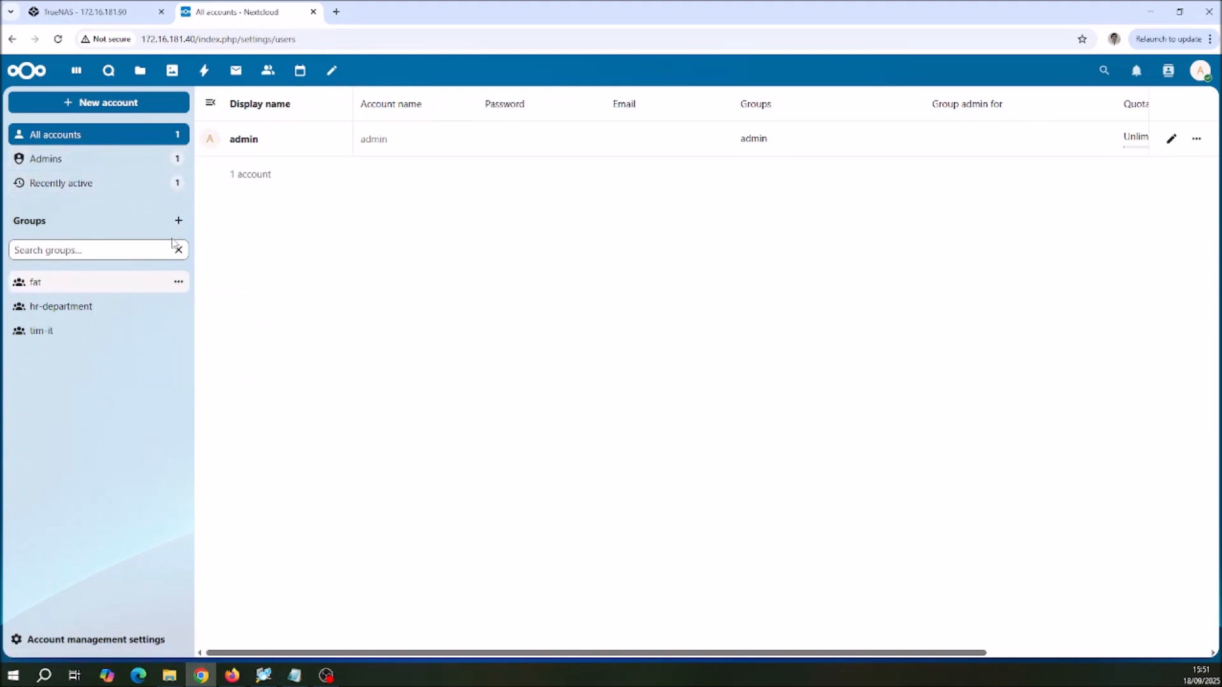
# Step: Start a new account and fill in its account name and display name
pyautogui.click(100, 106)
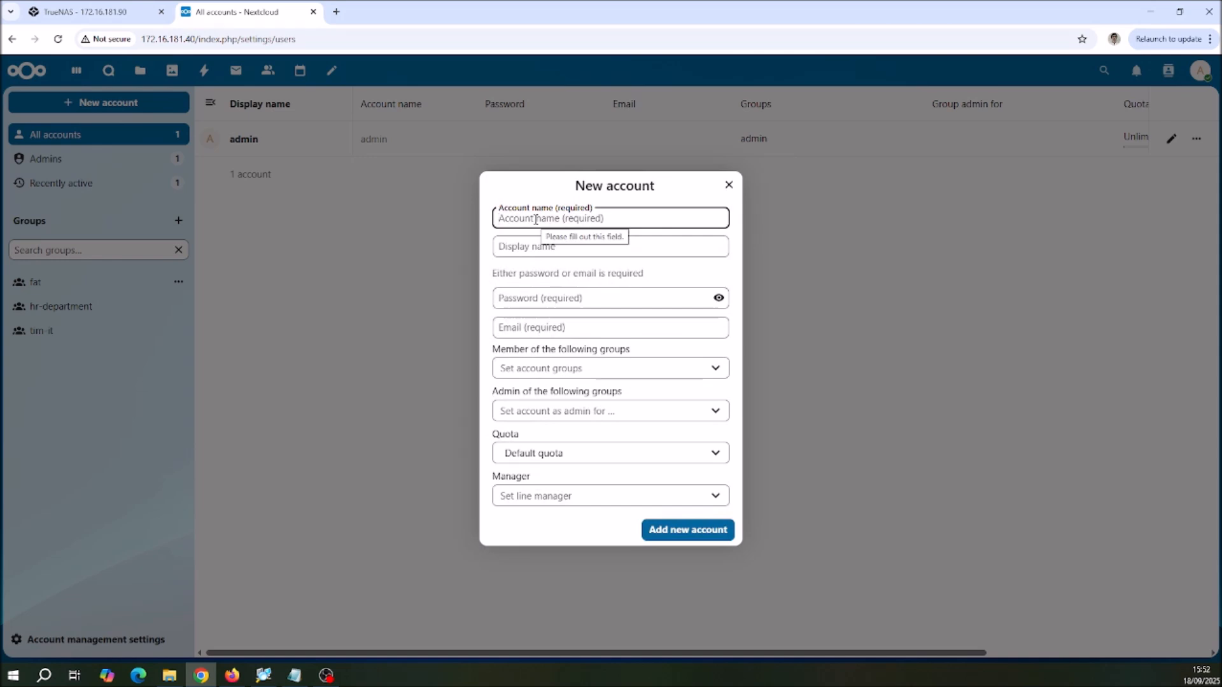
pyautogui.write('budi')
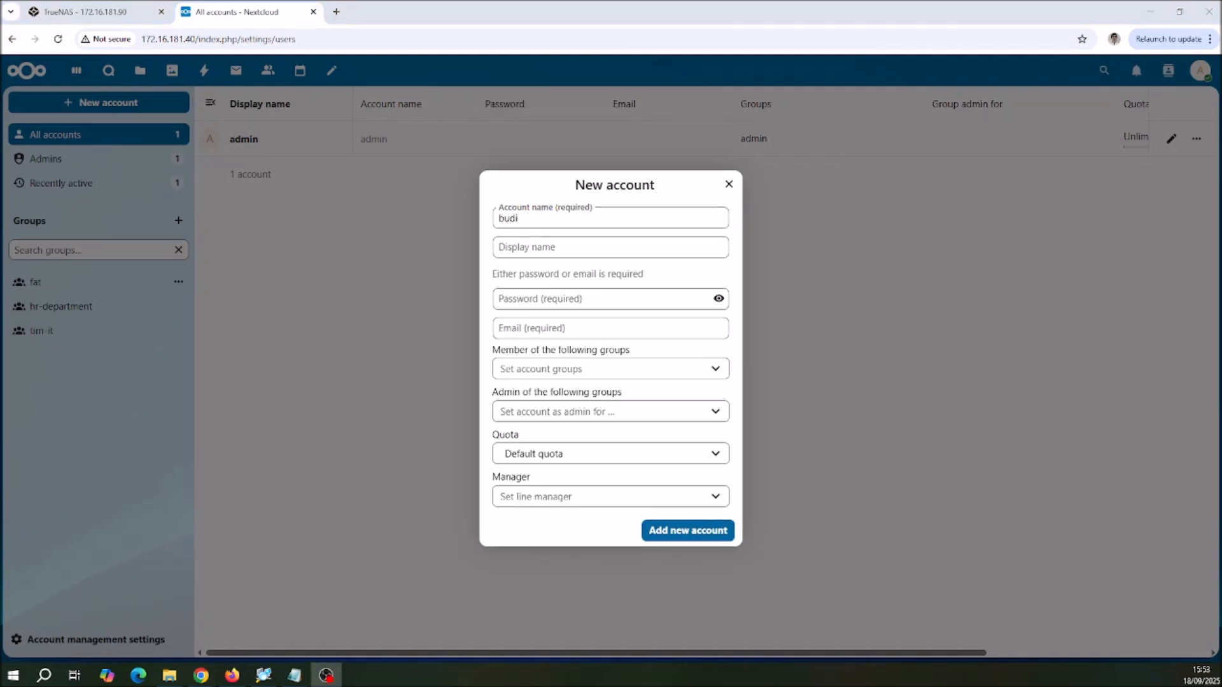
pyautogui.click(587, 253)
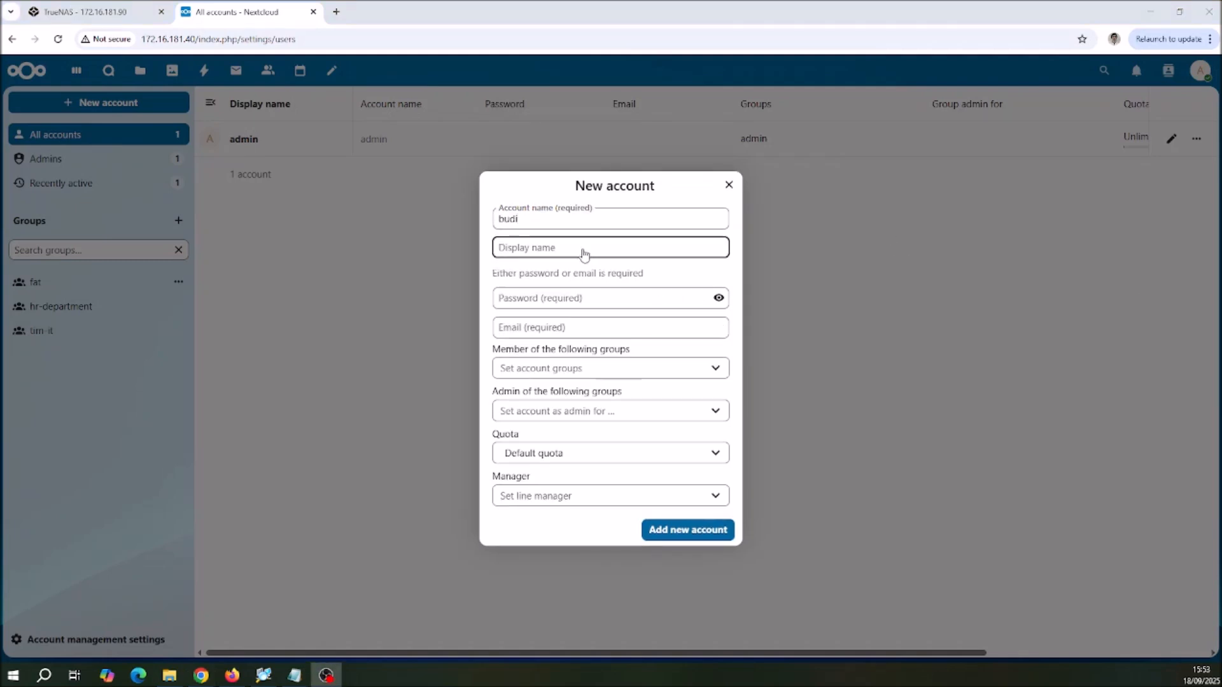
pyautogui.click(583, 250)
pyautogui.write('budi')
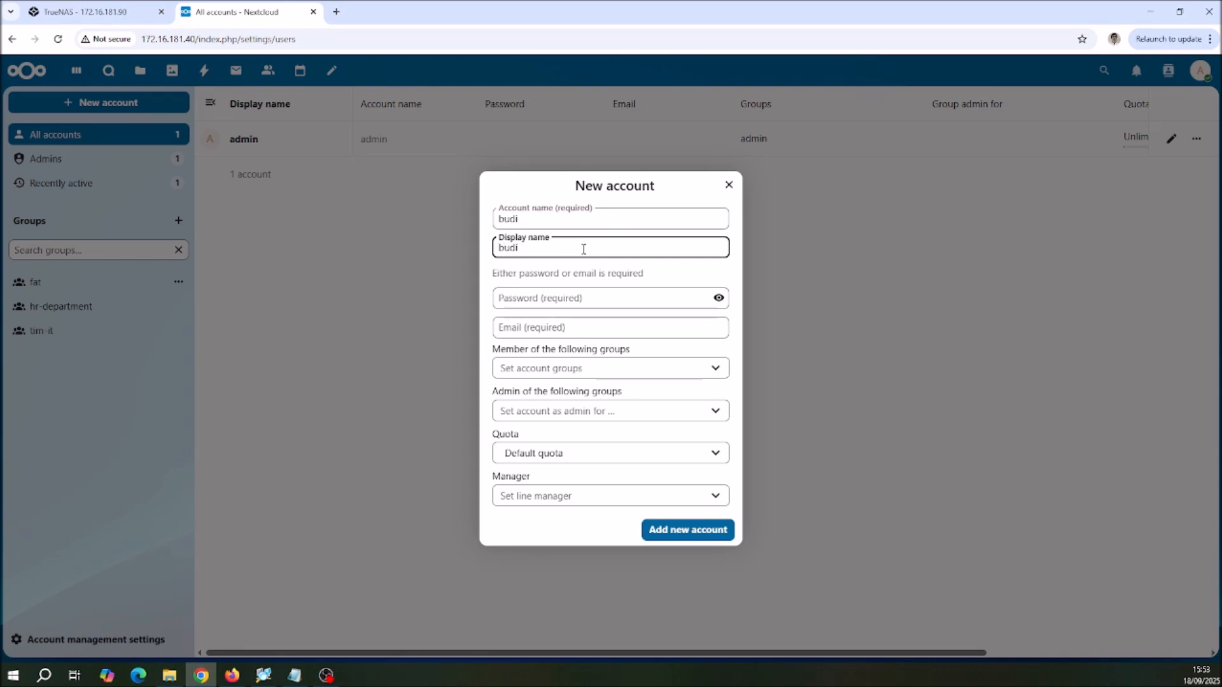
# Step: Enter the new account's password, using at least 10 characters
pyautogui.click(590, 296)
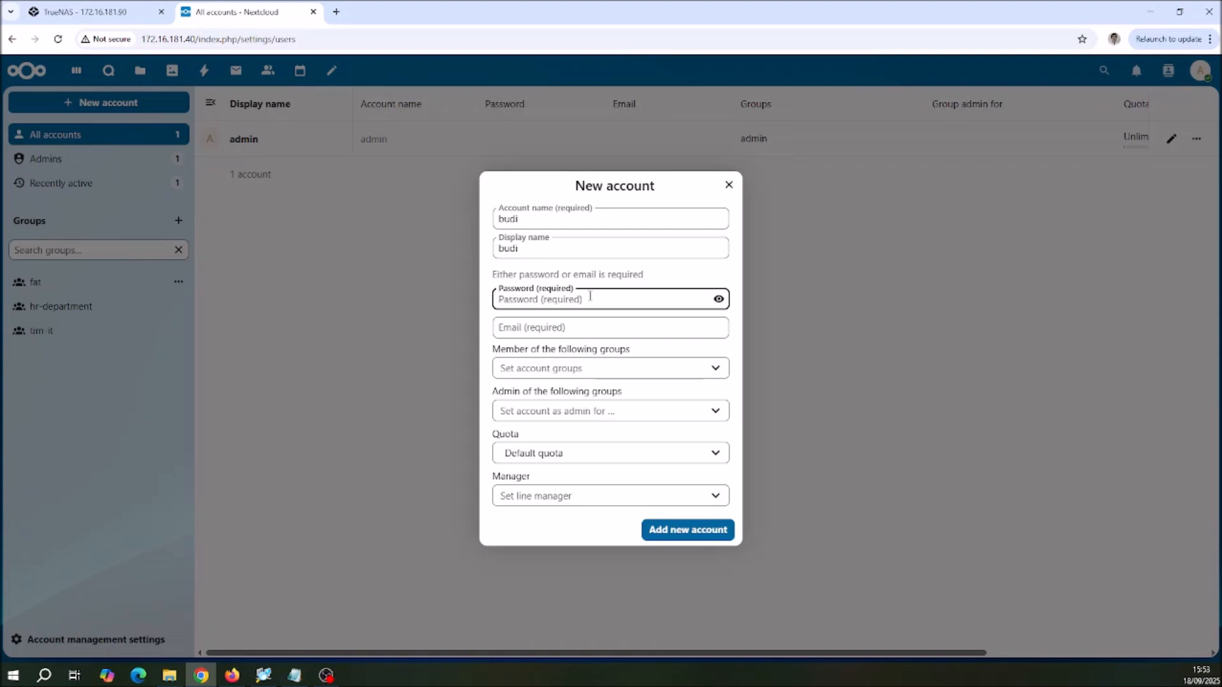
pyautogui.write('•••••••')
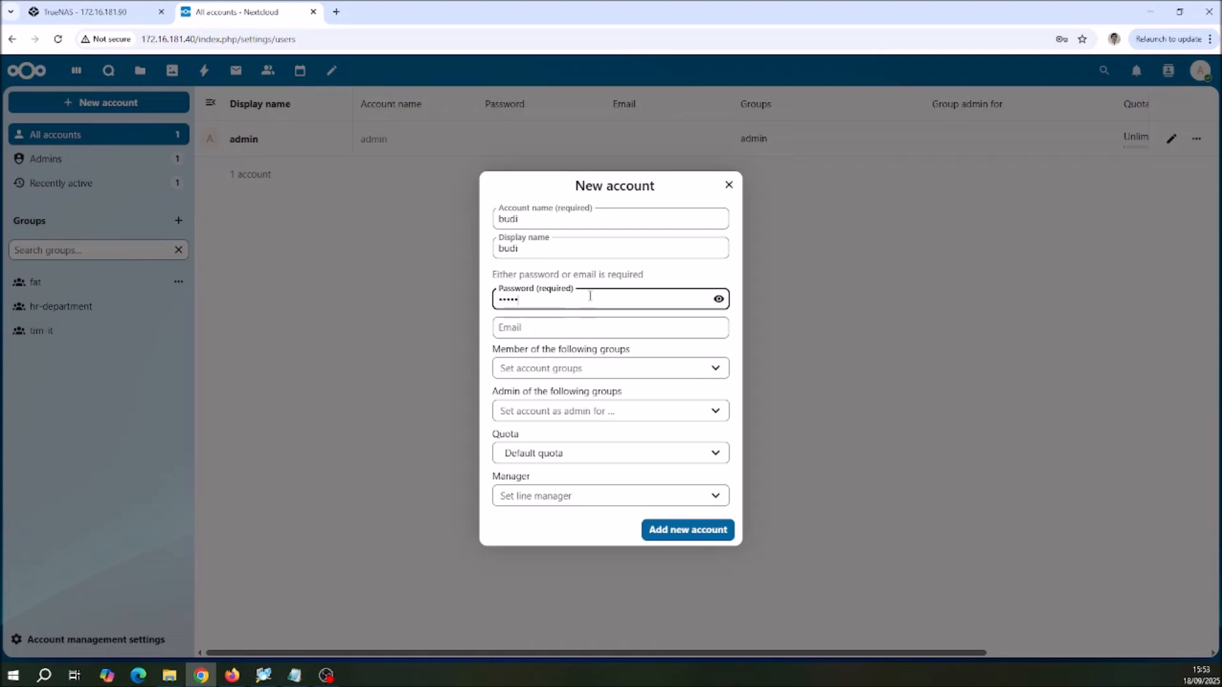
pyautogui.click(585, 327)
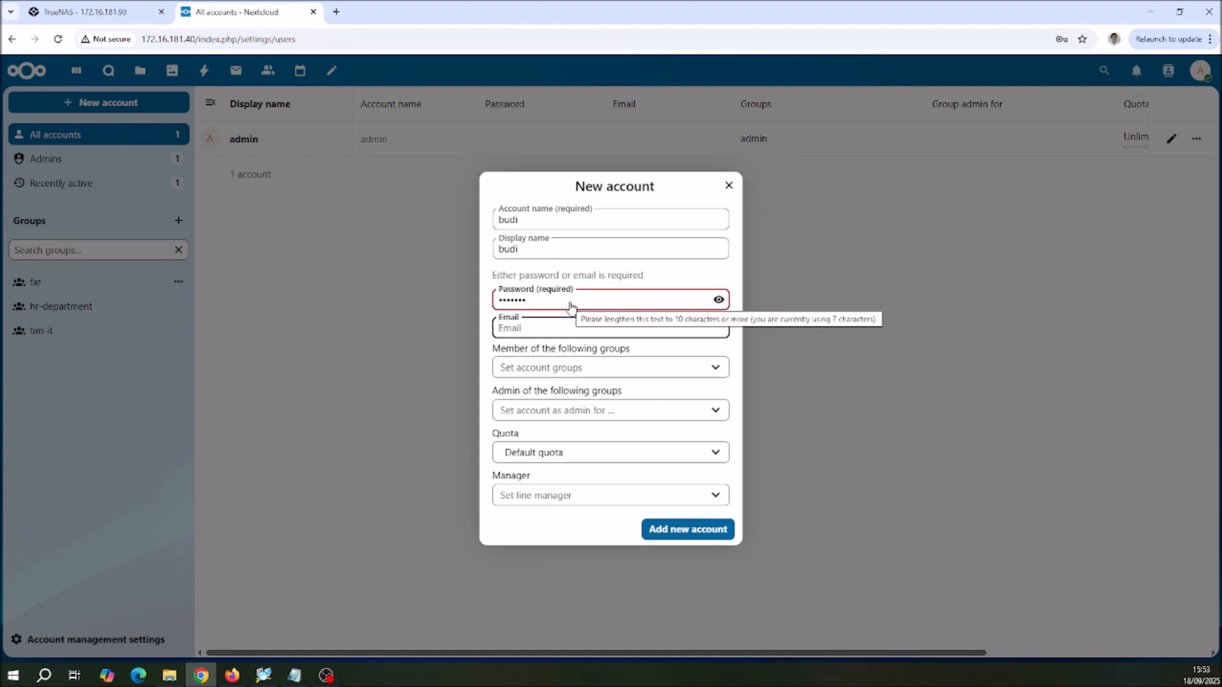
pyautogui.click(570, 302)
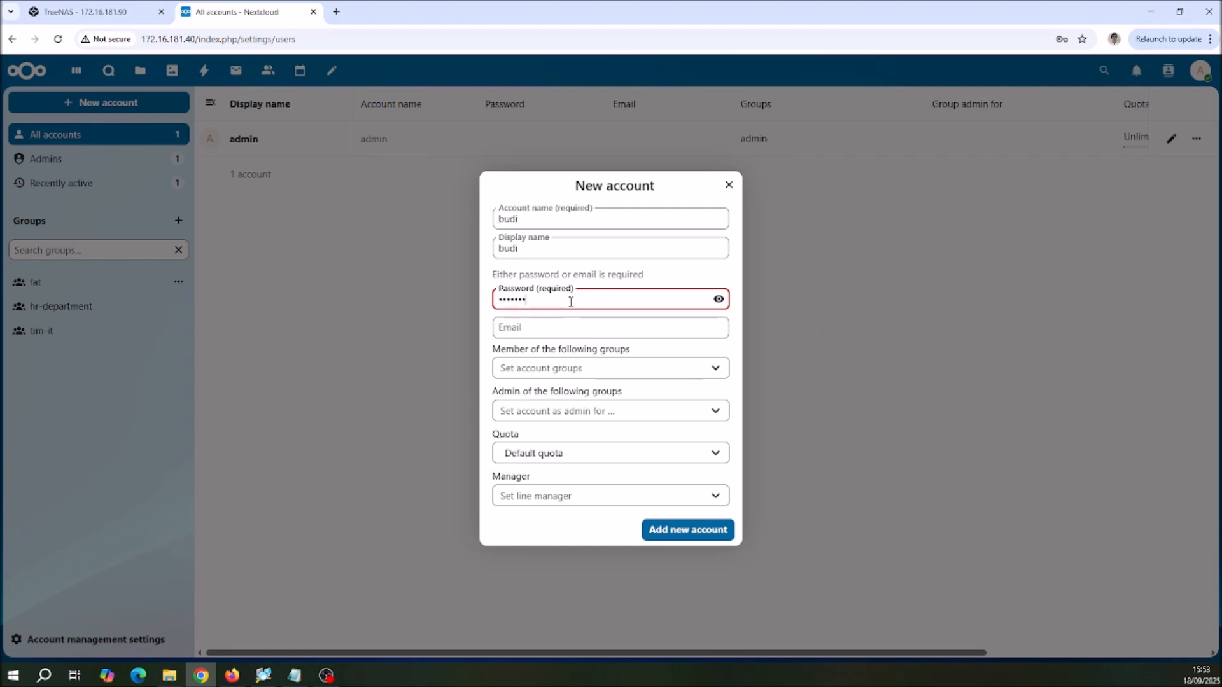
pyautogui.press('BackSpace')
pyautogui.press('BackSpace')
pyautogui.press('BackSpace')
pyautogui.press('BackSpace')
pyautogui.press('BackSpace')
pyautogui.press('BackSpace')
pyautogui.press('BackSpace')
pyautogui.write('••••••••••••')
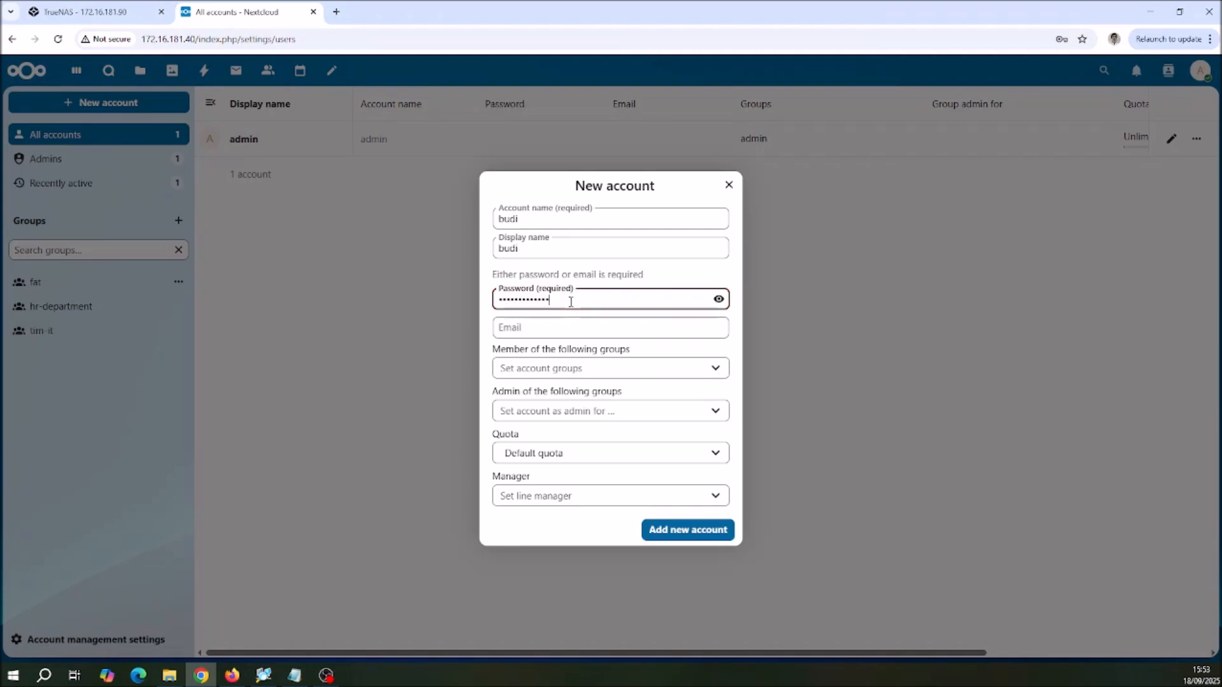
# Step: Fill in the new account's e-mail address
pyautogui.click(555, 329)
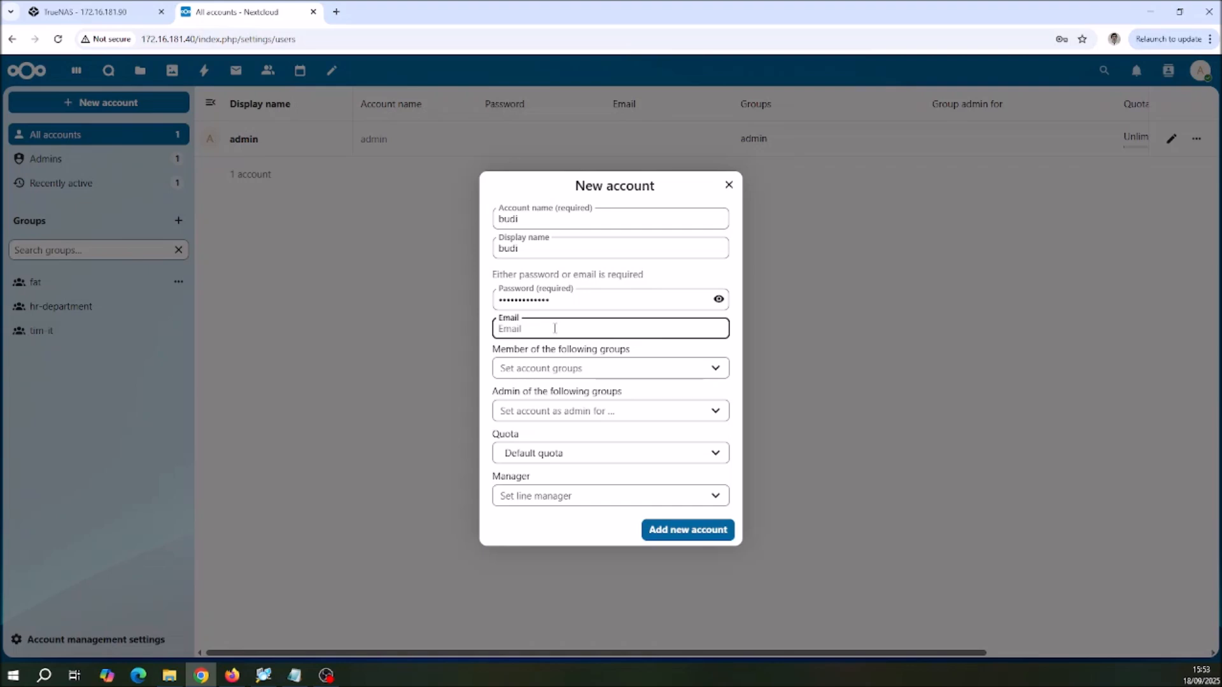
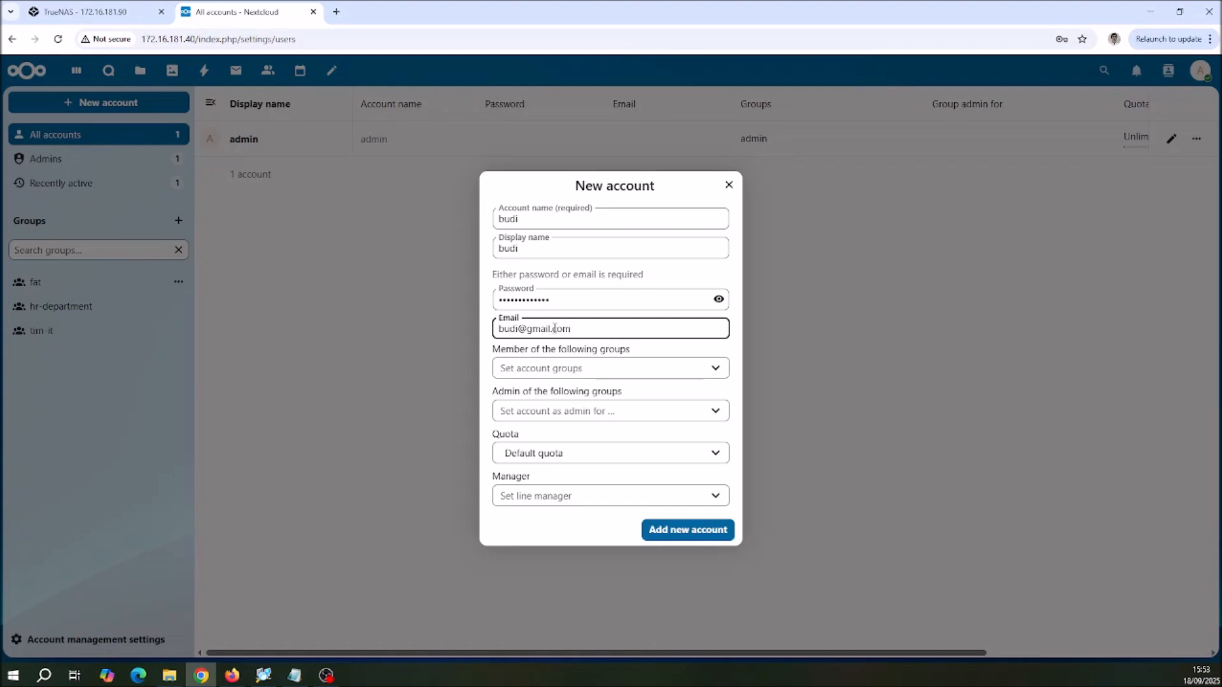
# Step: Make the new account a member of the hr-department group, without assigning it as admin of any group
pyautogui.click(694, 375)
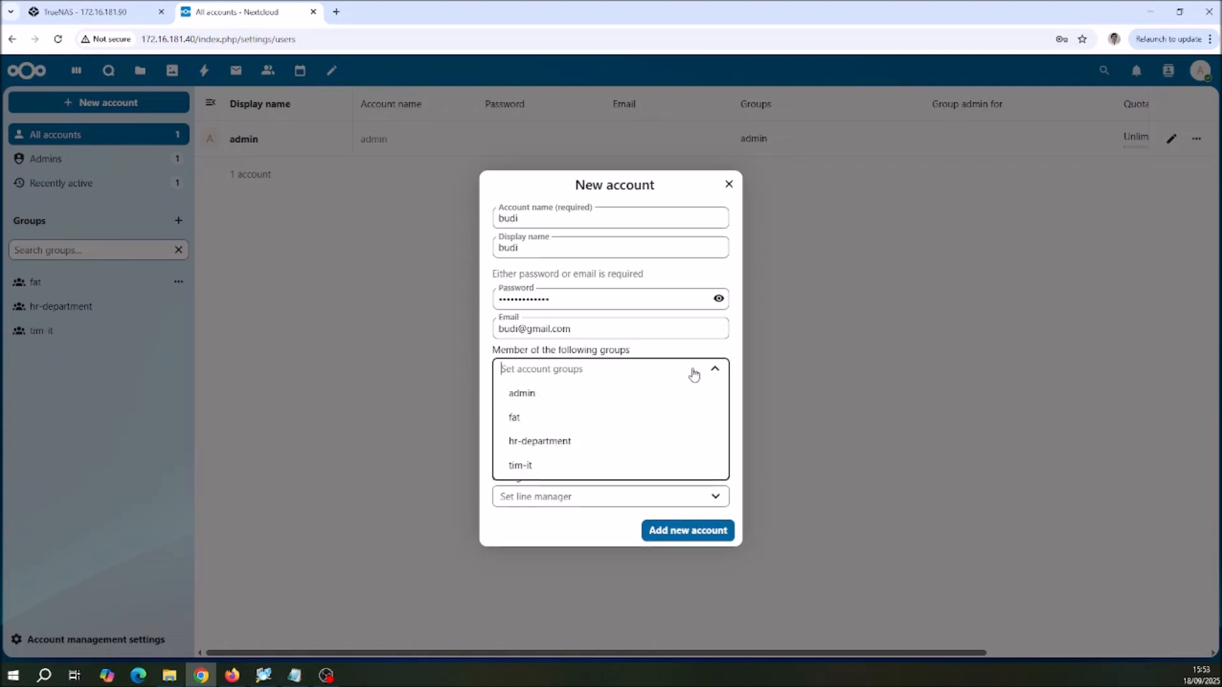
pyautogui.click(561, 445)
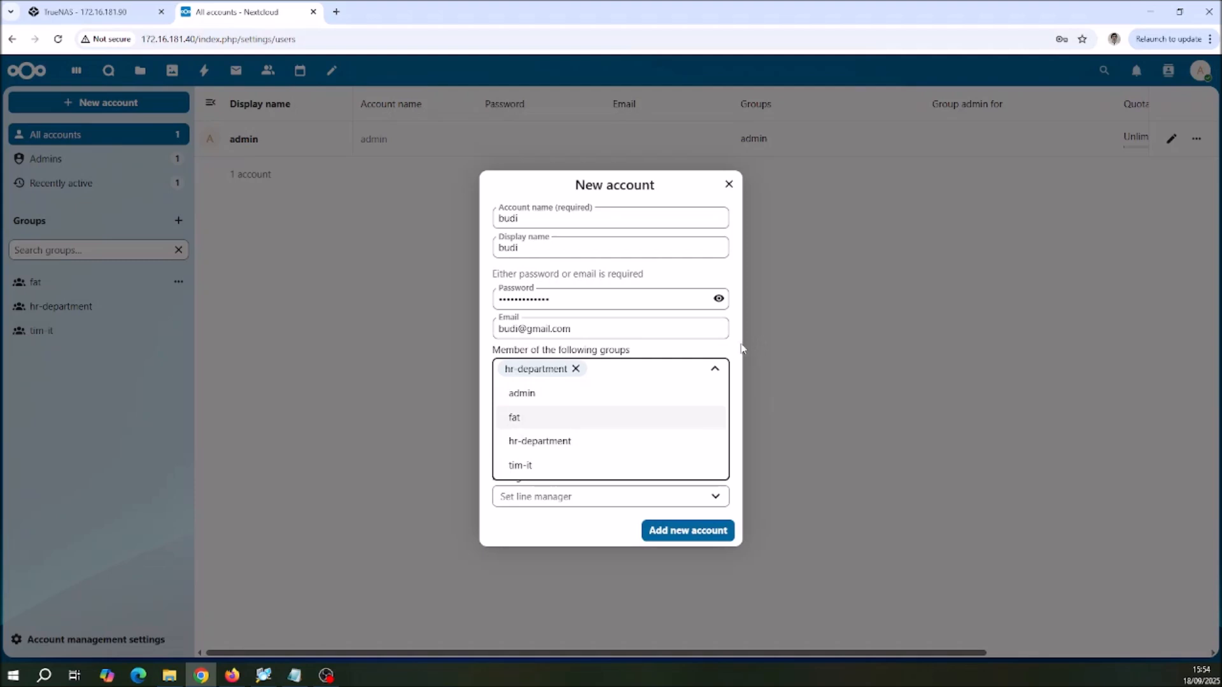
pyautogui.press('Escape')
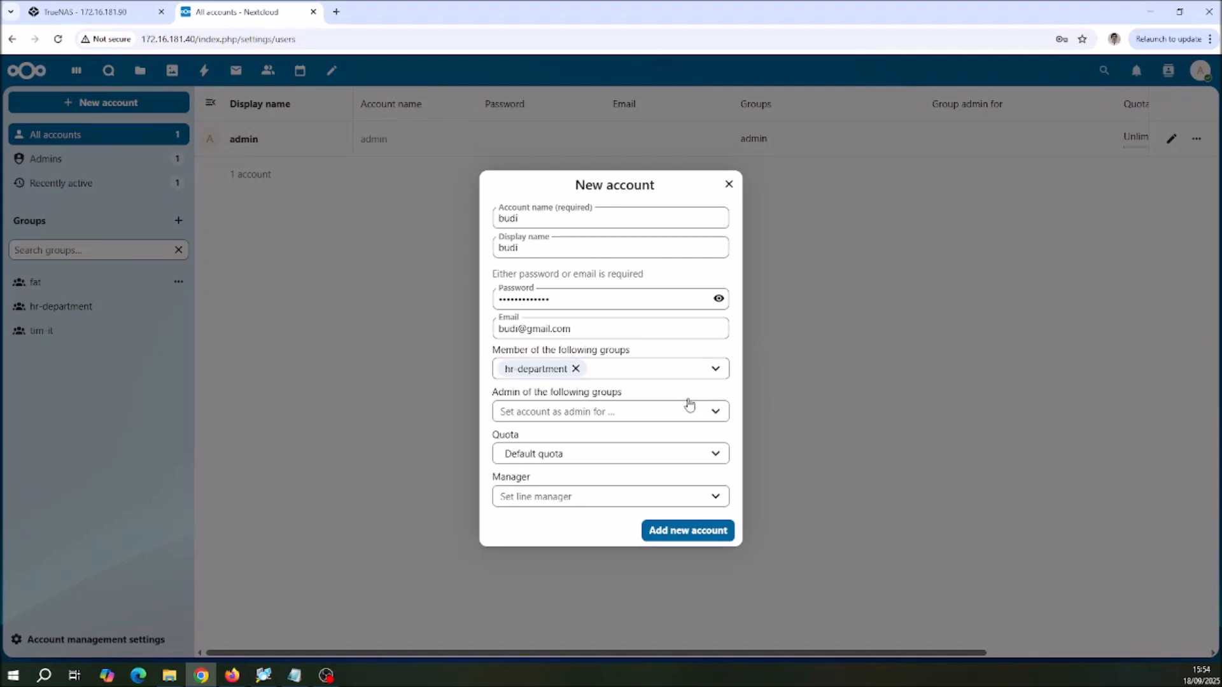
pyautogui.click(713, 414)
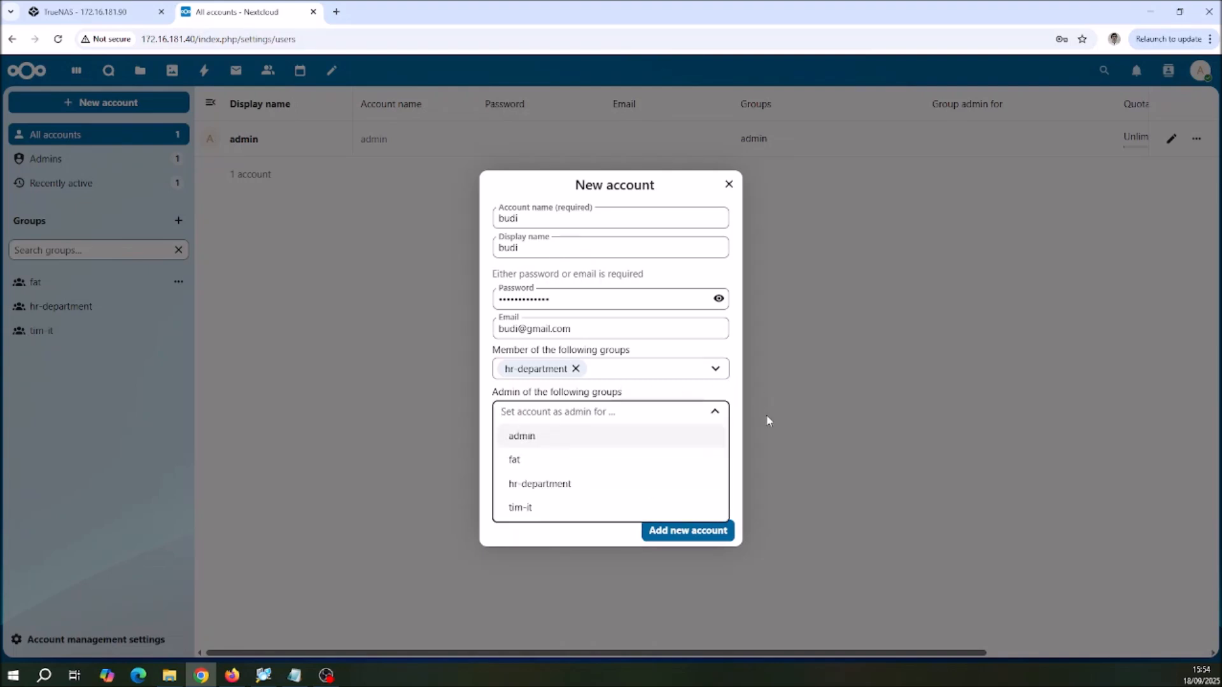
pyautogui.click(780, 439)
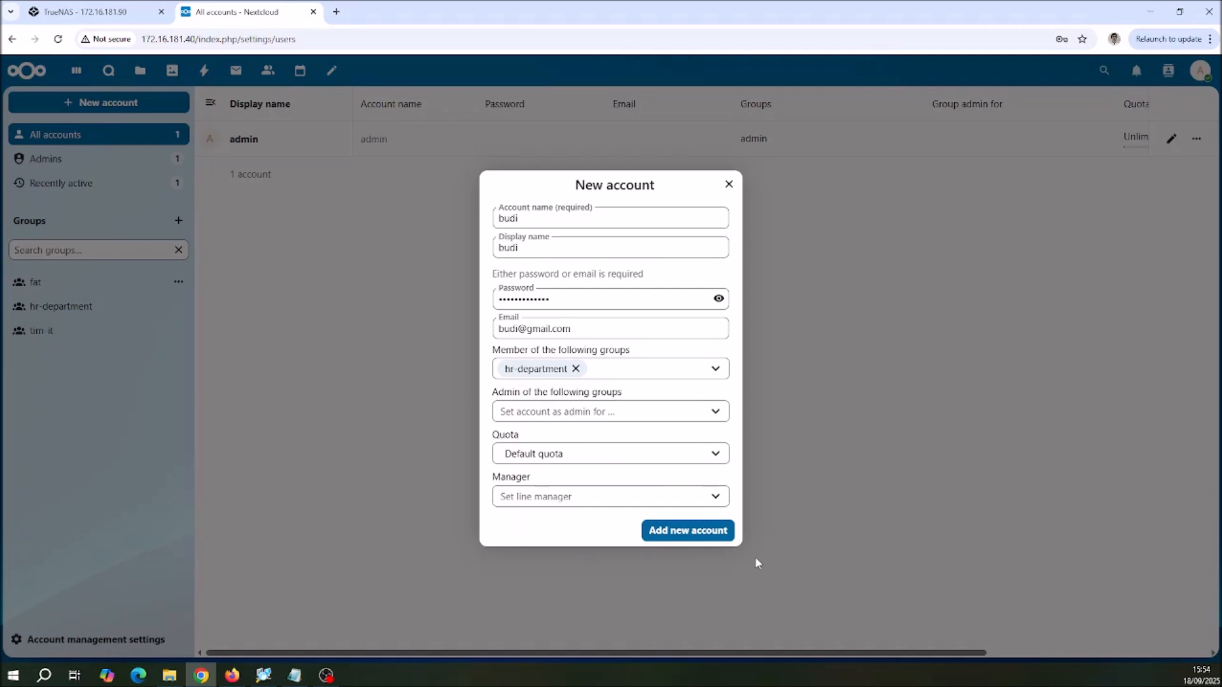
# Step: Set the new account's quota to 1 GB, leave its manager unassigned, and add the account
pyautogui.click(715, 455)
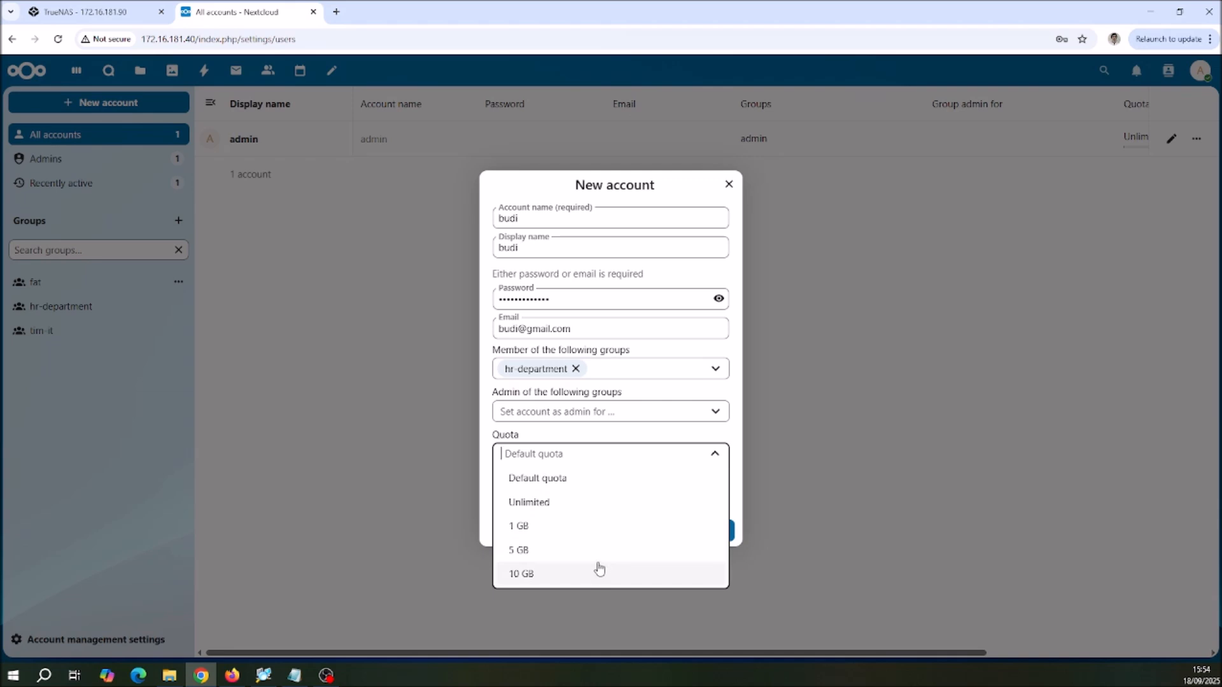
pyautogui.click(549, 529)
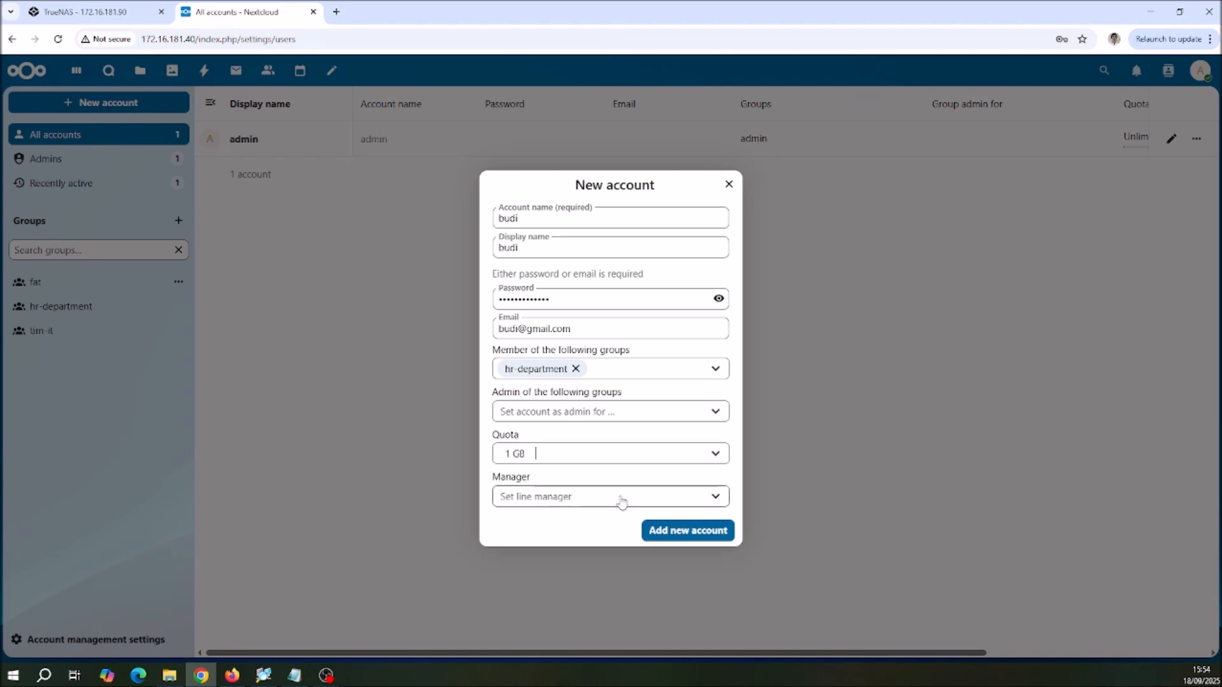
pyautogui.click(715, 500)
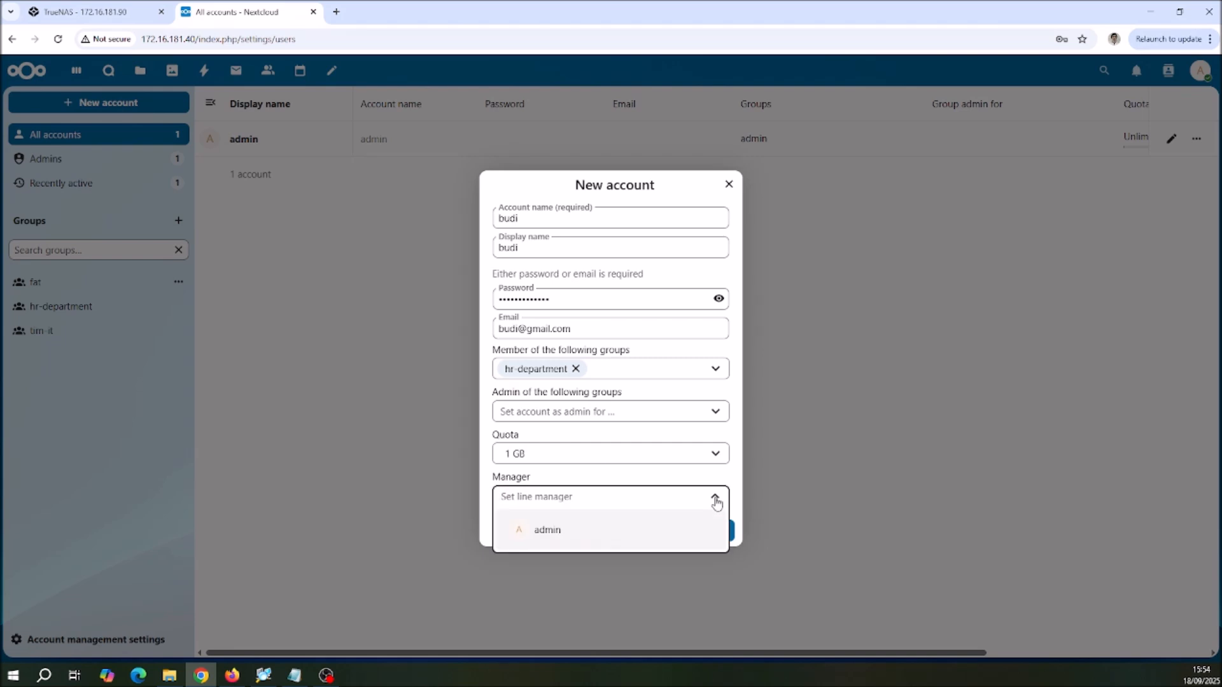
pyautogui.click(716, 500)
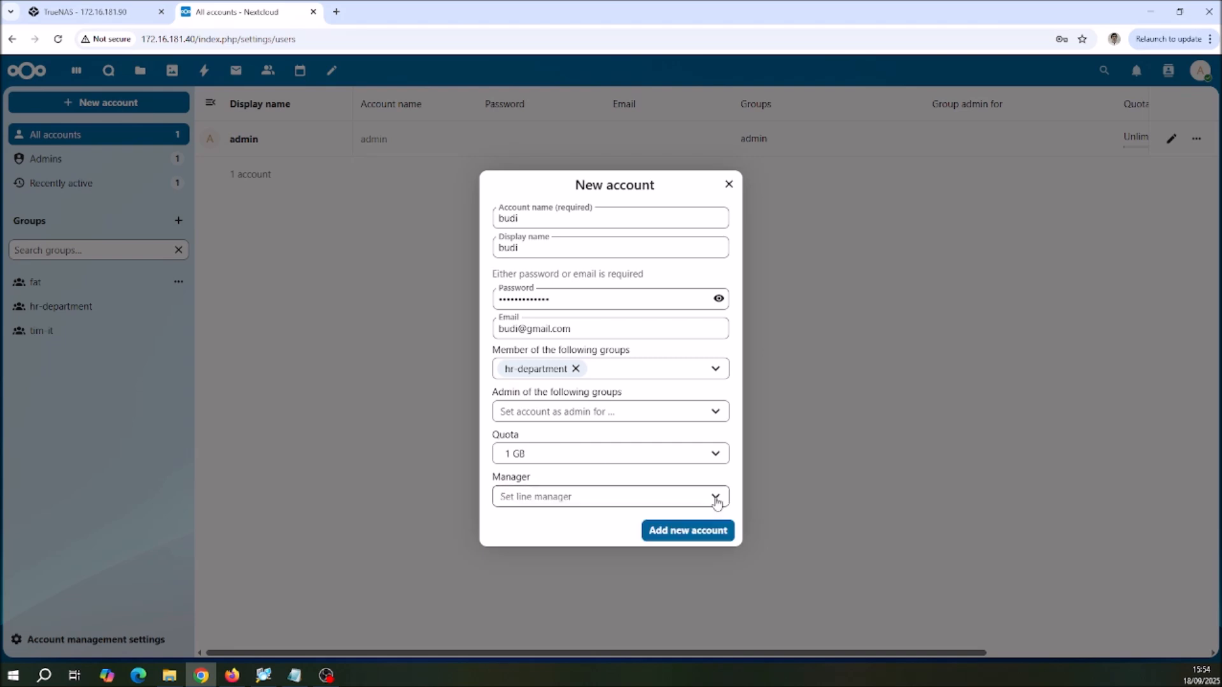
pyautogui.click(698, 540)
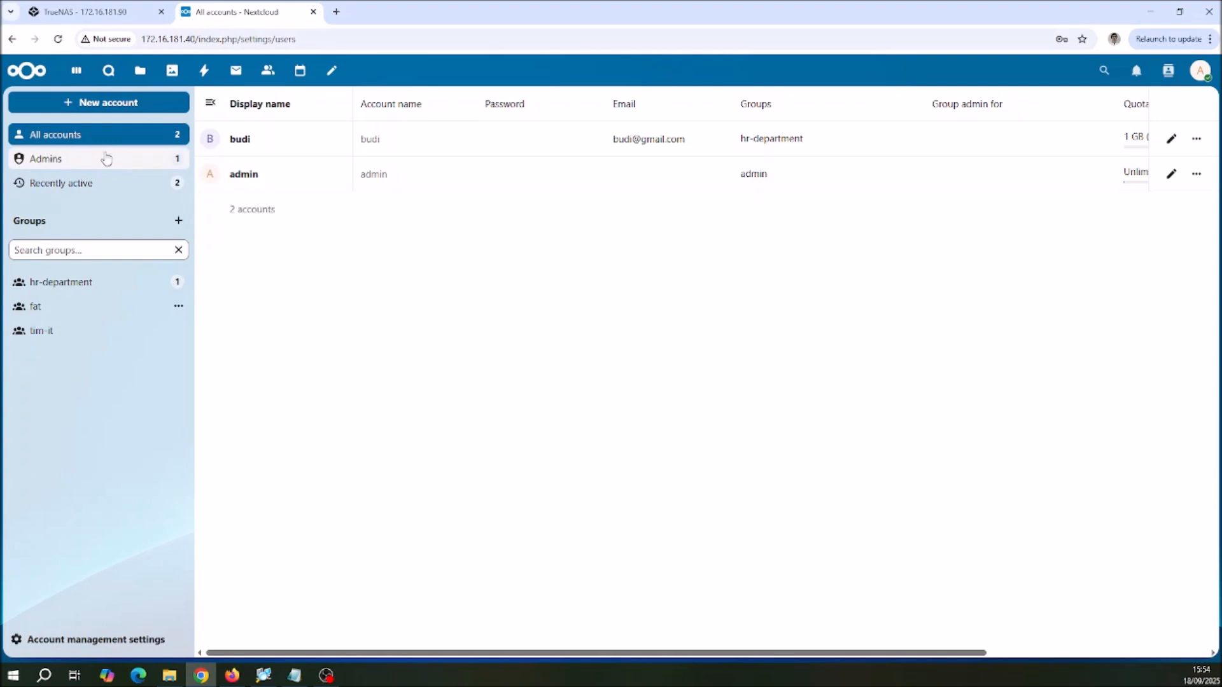
# Step: Start another new account and fill in its account name and display name
pyautogui.click(94, 108)
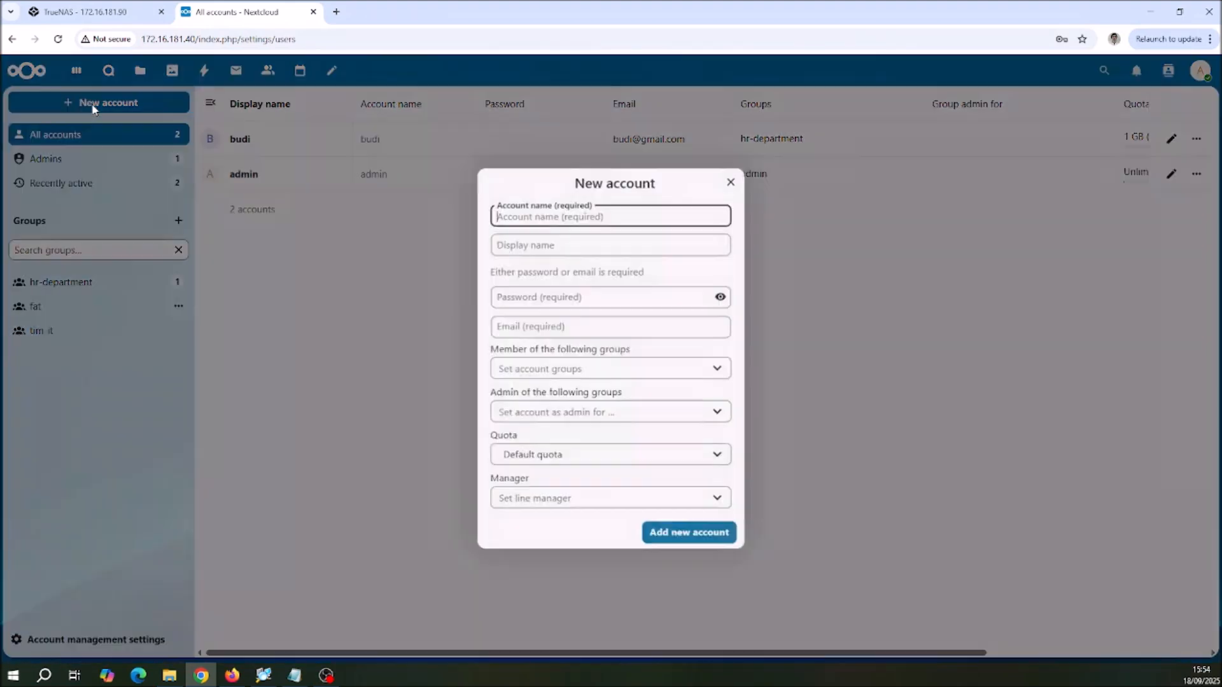
pyautogui.write('an')
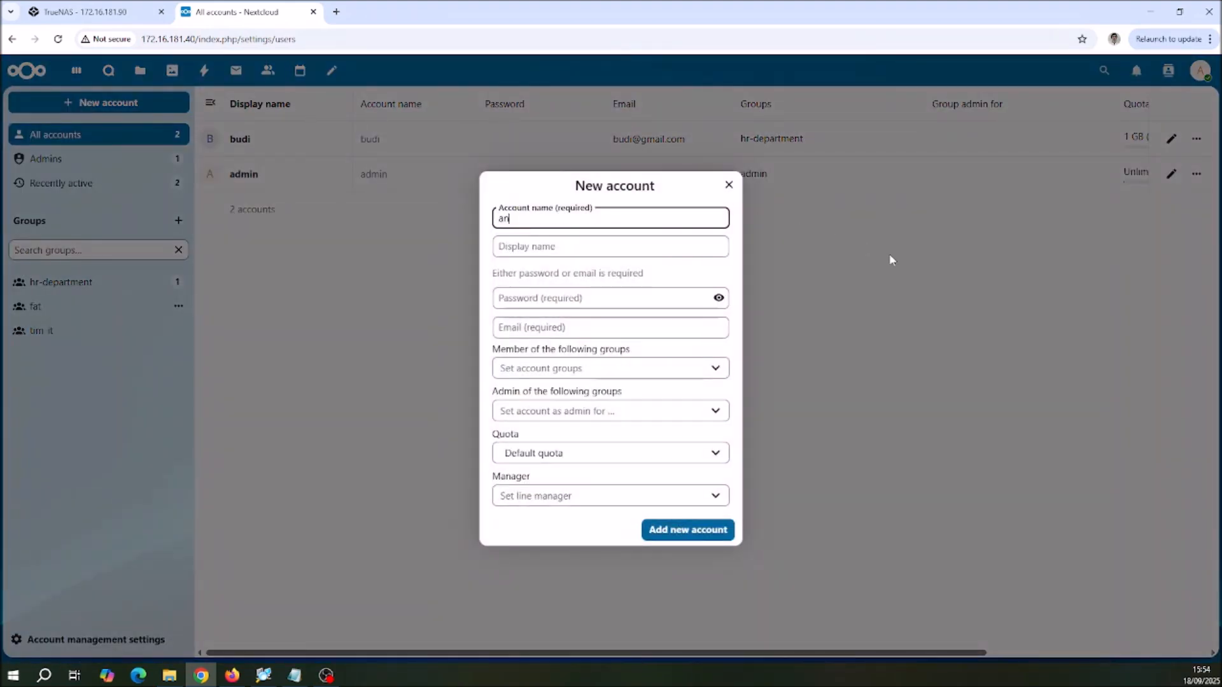
pyautogui.write('di')
pyautogui.press('Tab')
pyautogui.write('andi')
pyautogui.press('Tab')
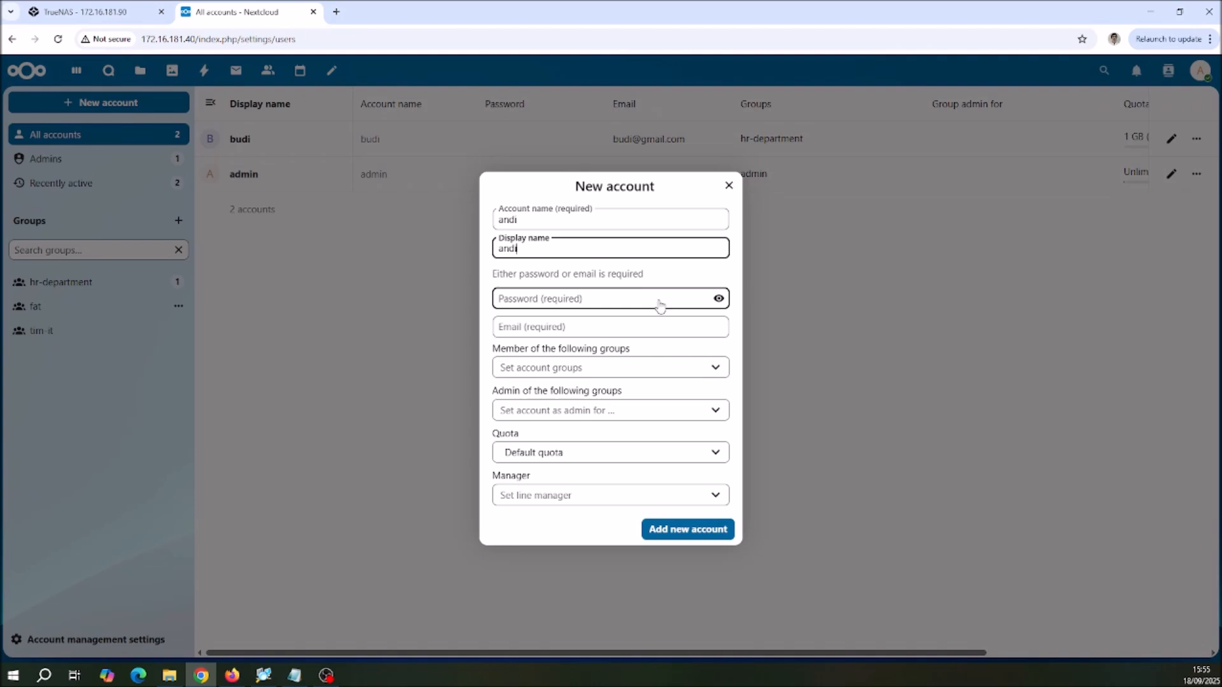
# Step: Enter the second new account's password and fill in its e-mail address
pyautogui.write('*********')
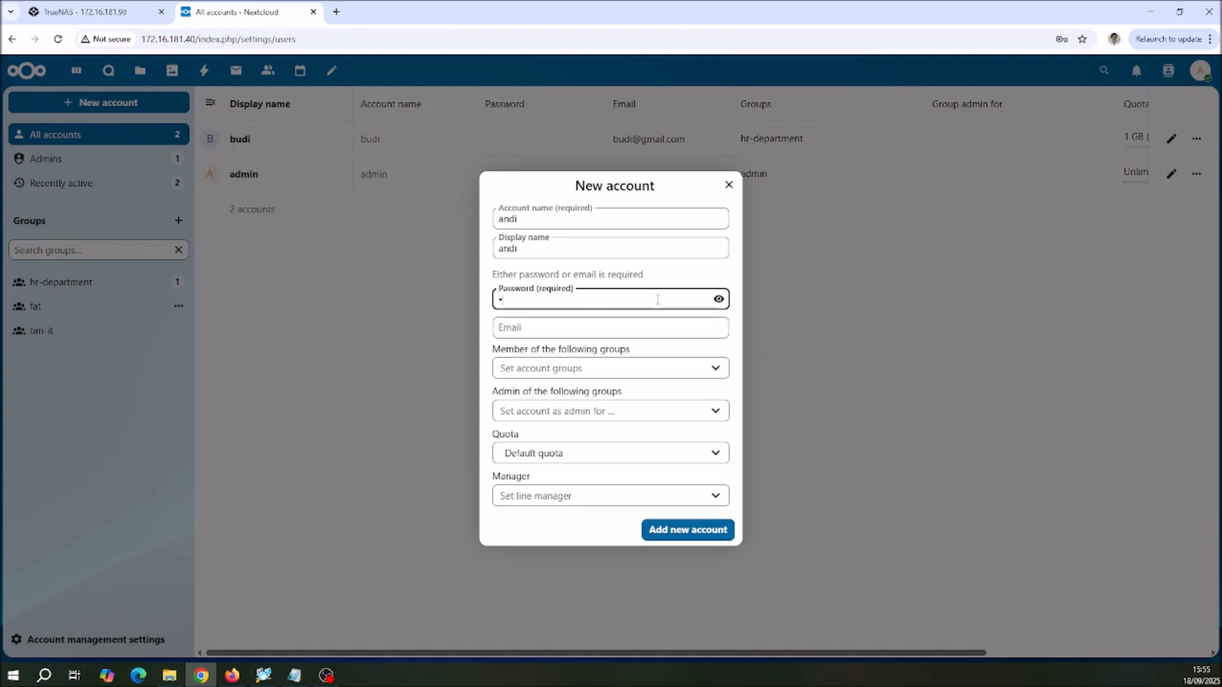
pyautogui.write('****')
pyautogui.click(602, 331)
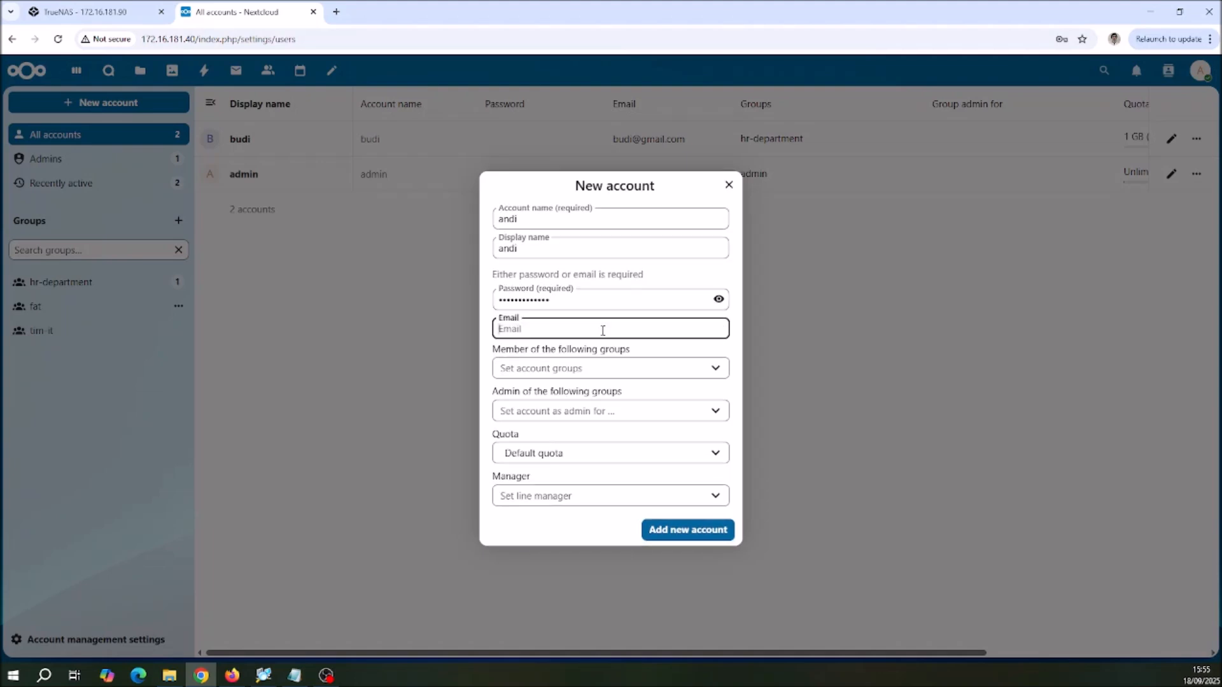
# Step: Make the account a member of the tim-it group with a 10 GB quota, and add it
pyautogui.click(613, 371)
pyautogui.click(532, 465)
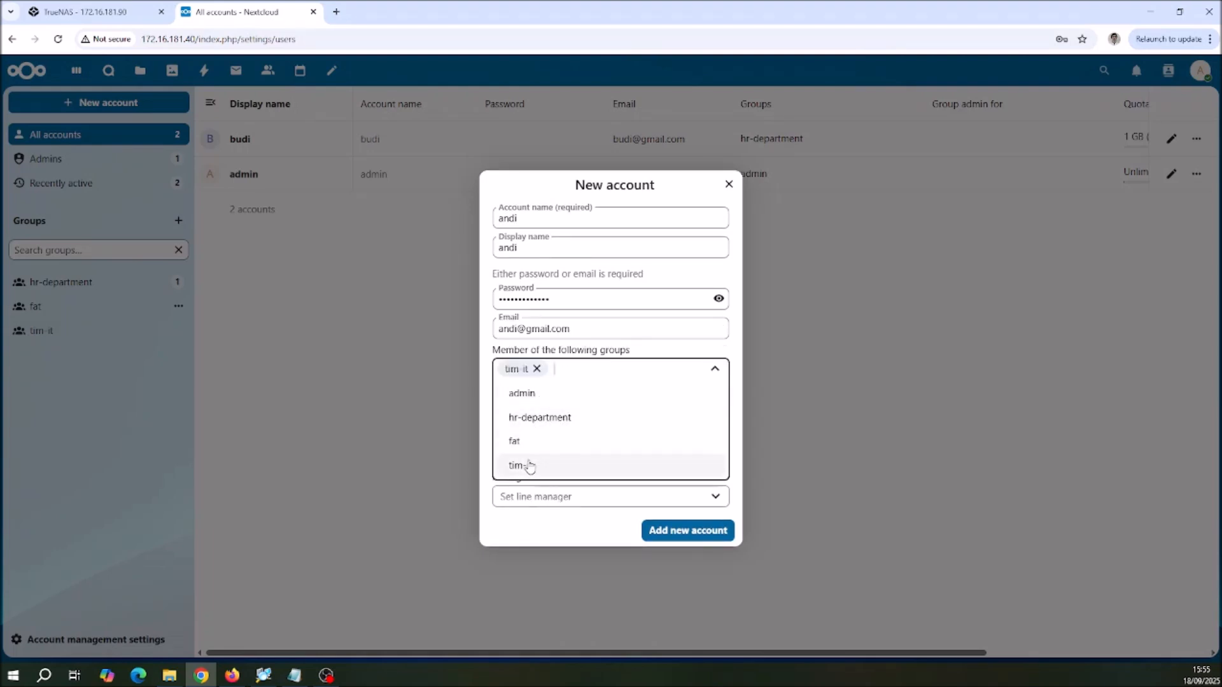
pyautogui.click(737, 414)
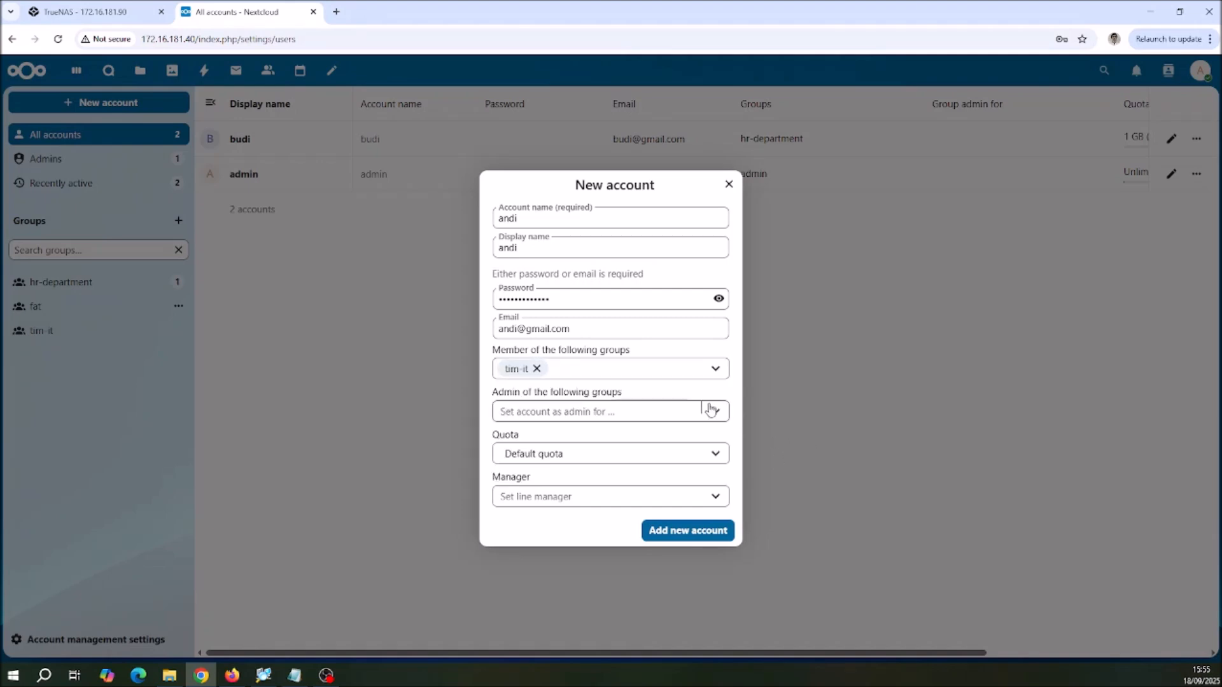
pyautogui.click(716, 456)
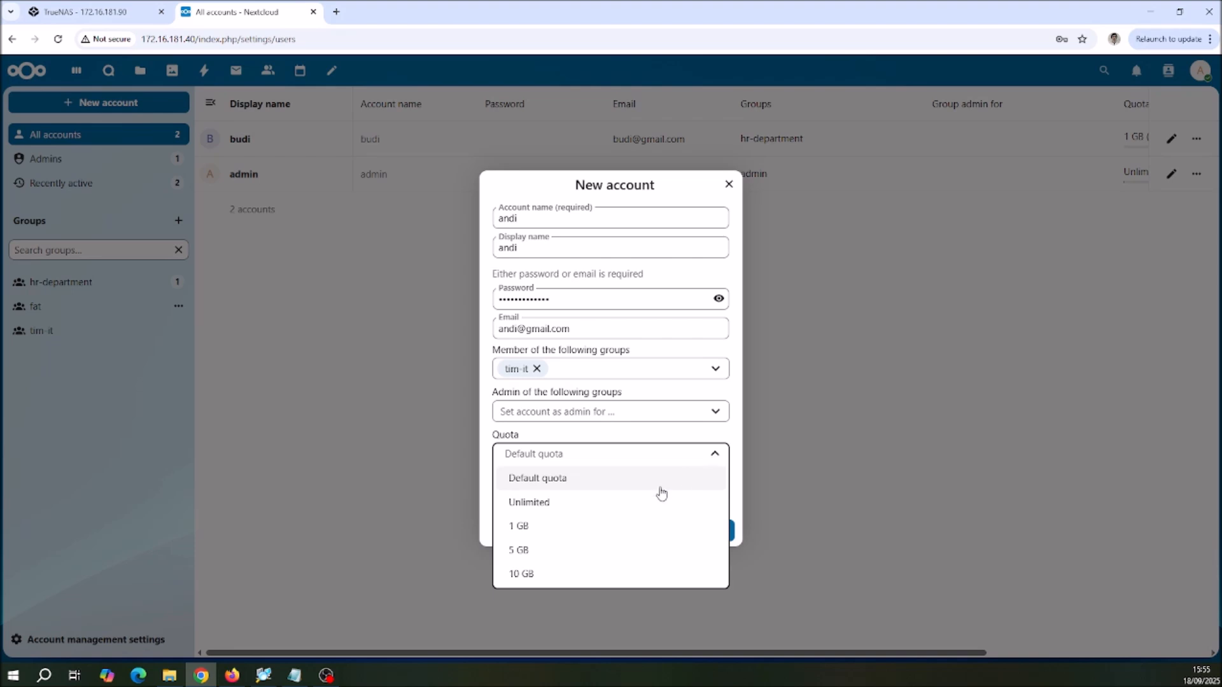
pyautogui.click(520, 572)
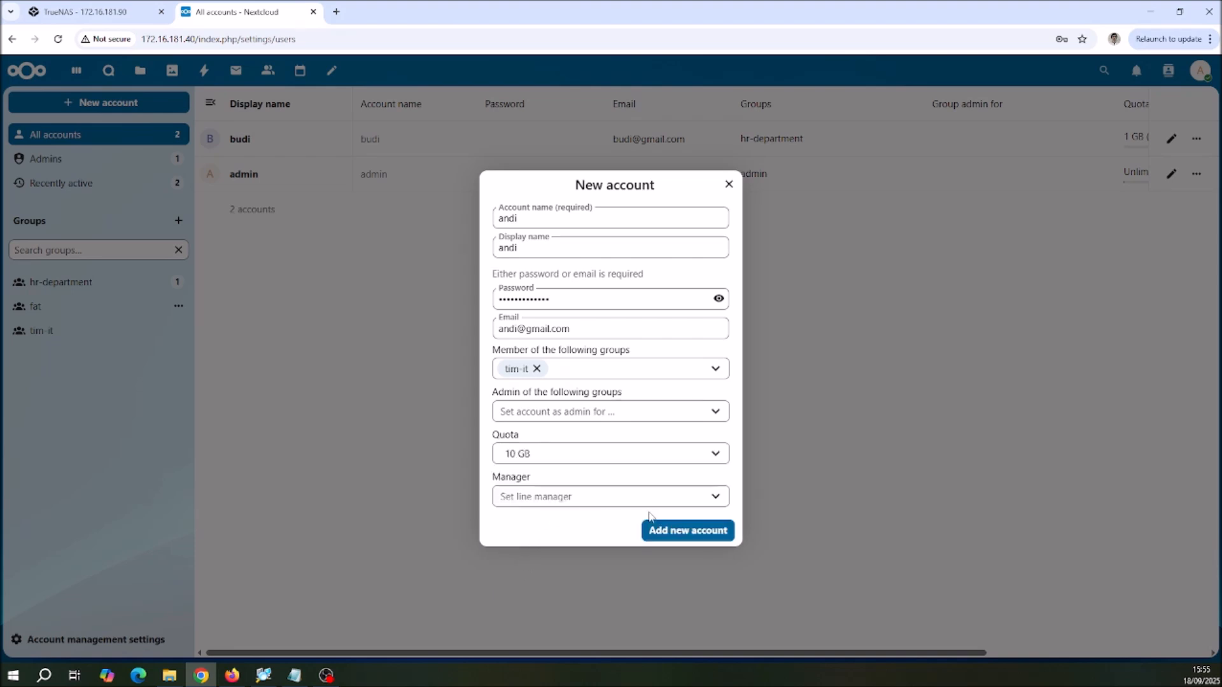
pyautogui.click(693, 537)
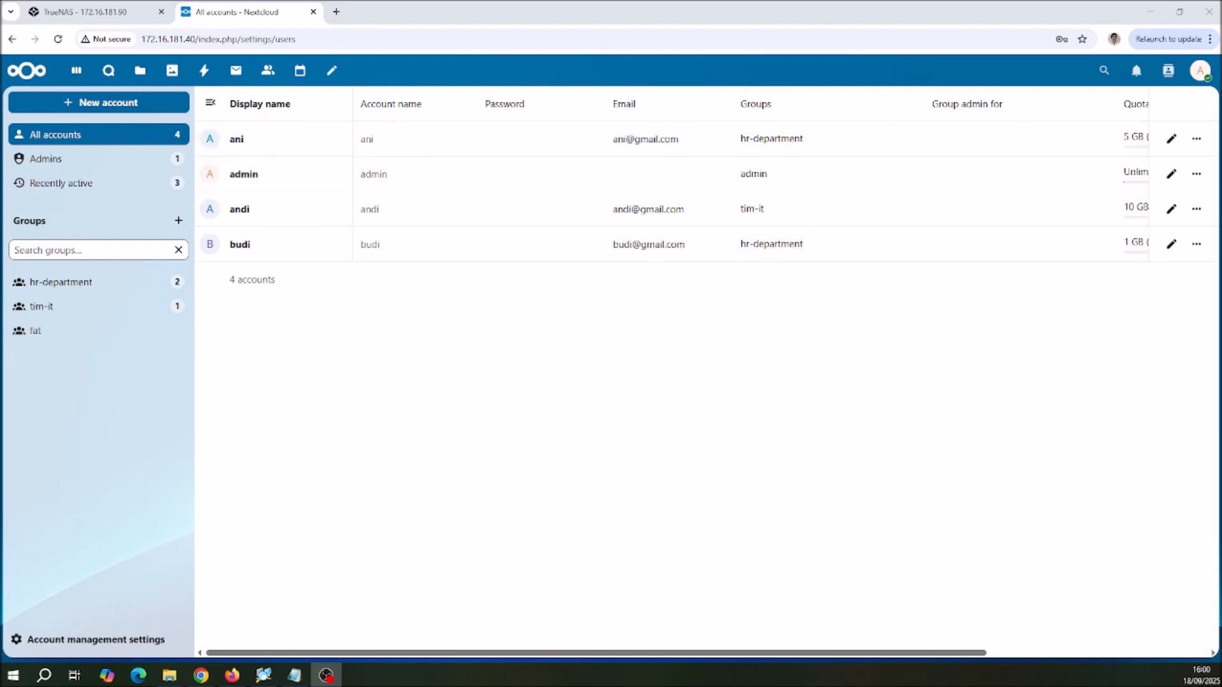
# Step: Log out of the admin account and log in as the hr-department member with the 5 GB quota, entering the account name and password
pyautogui.click(1210, 75)
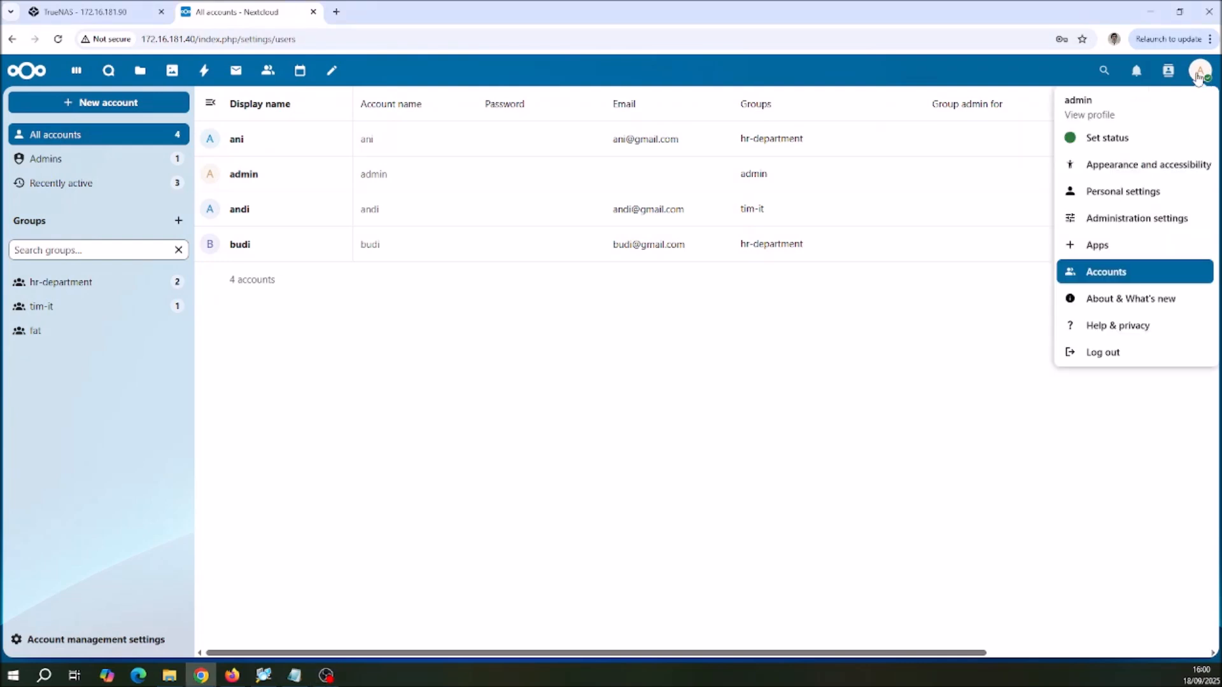
pyautogui.click(1103, 353)
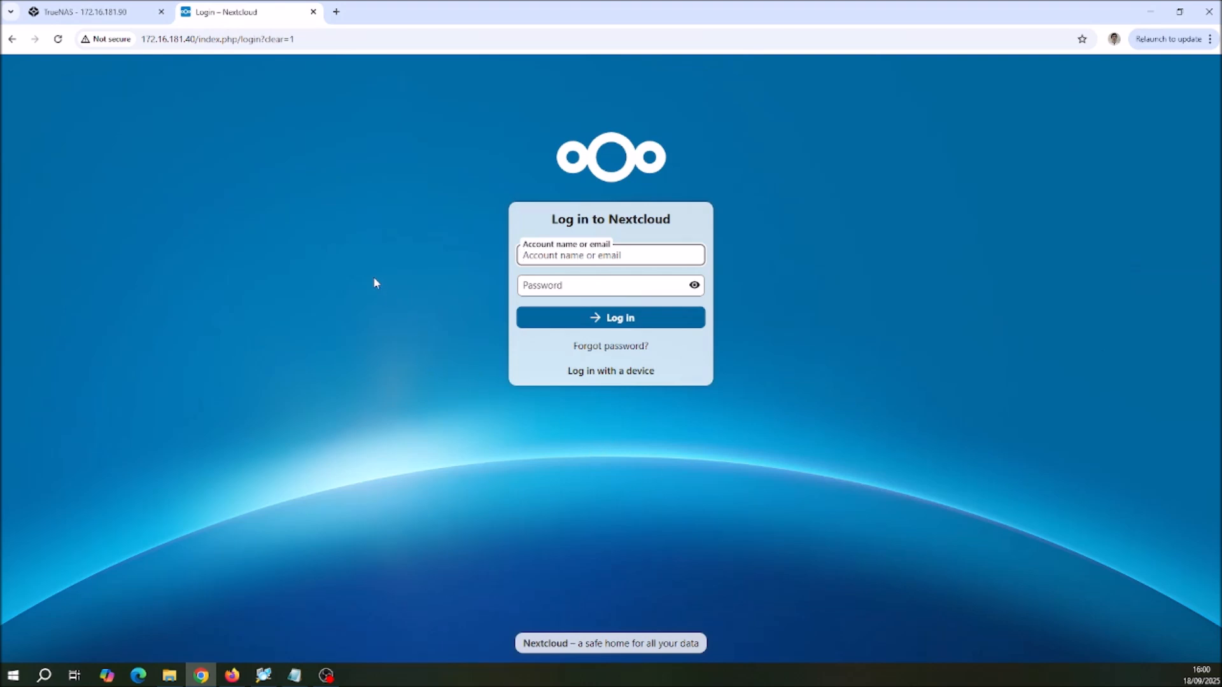
pyautogui.write('ani')
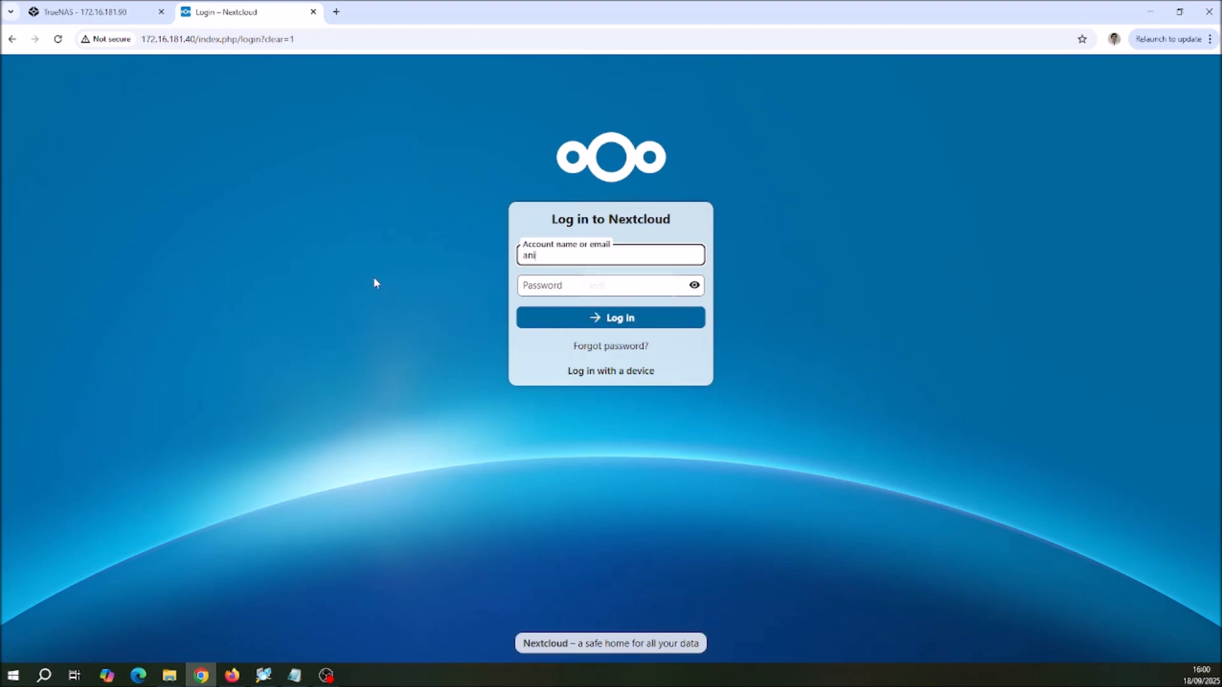
pyautogui.press('Tab')
pyautogui.write('*********')
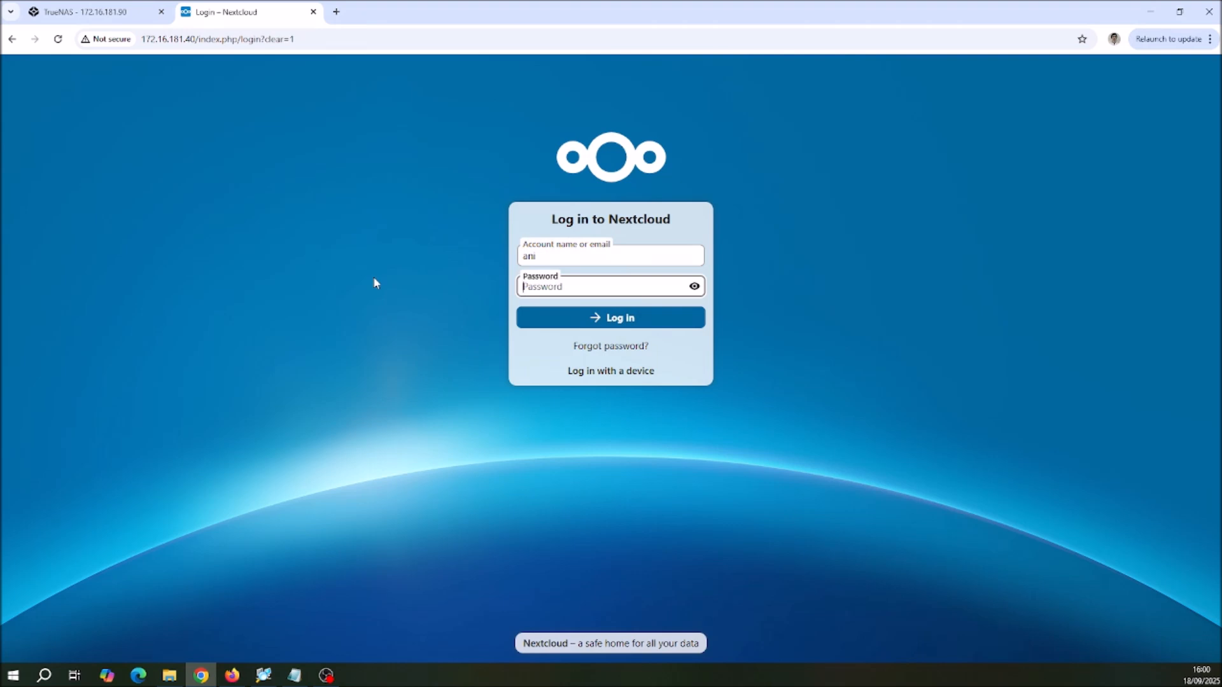
pyautogui.write('***')
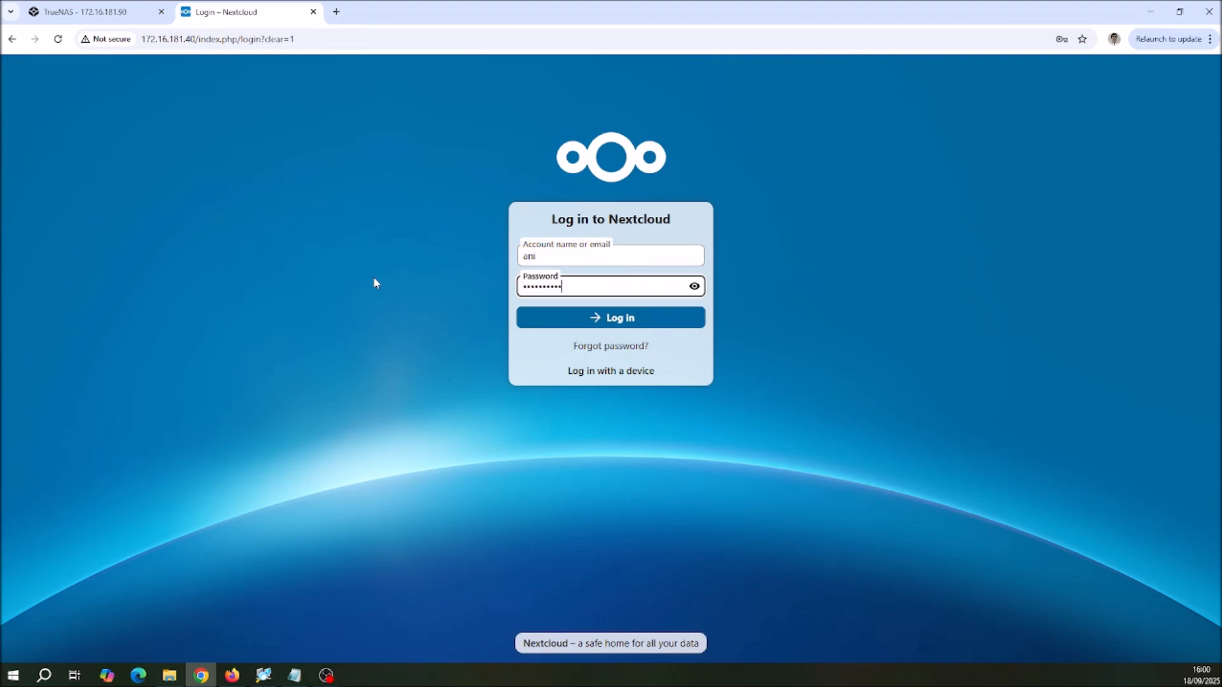
pyautogui.click(607, 324)
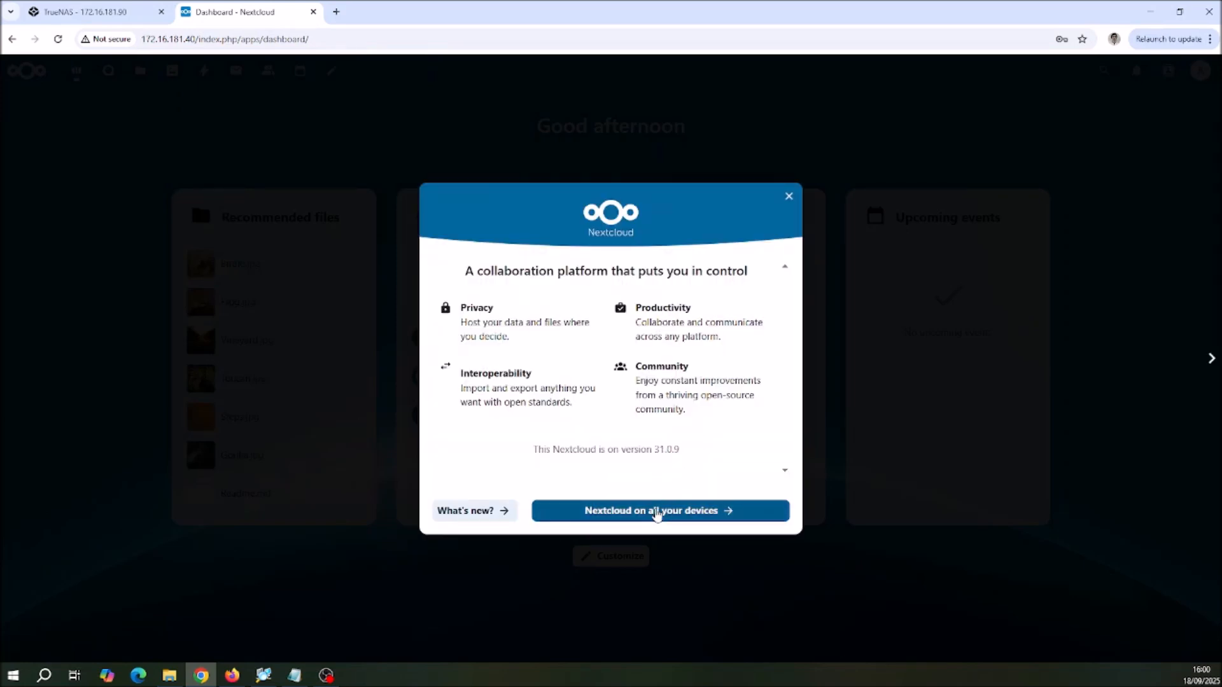
# Step: Page through the Nextcloud first-login introduction and close it to reach the dashboard
pyautogui.click(656, 513)
pyautogui.click(622, 512)
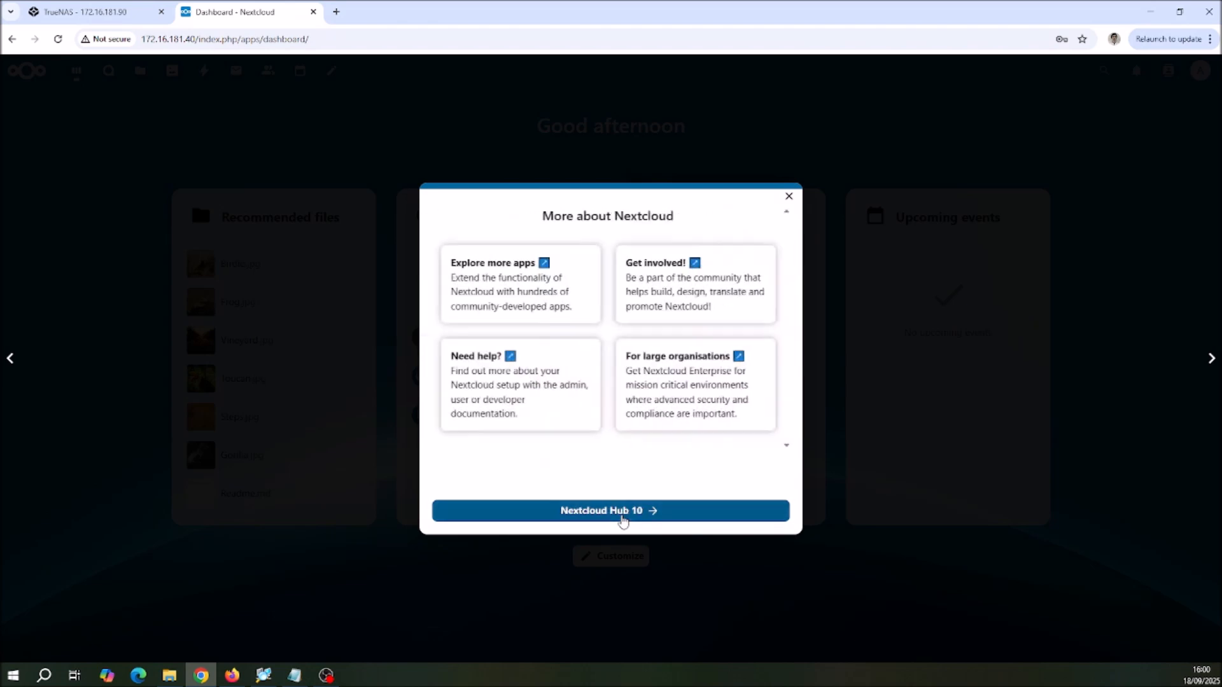
pyautogui.click(622, 512)
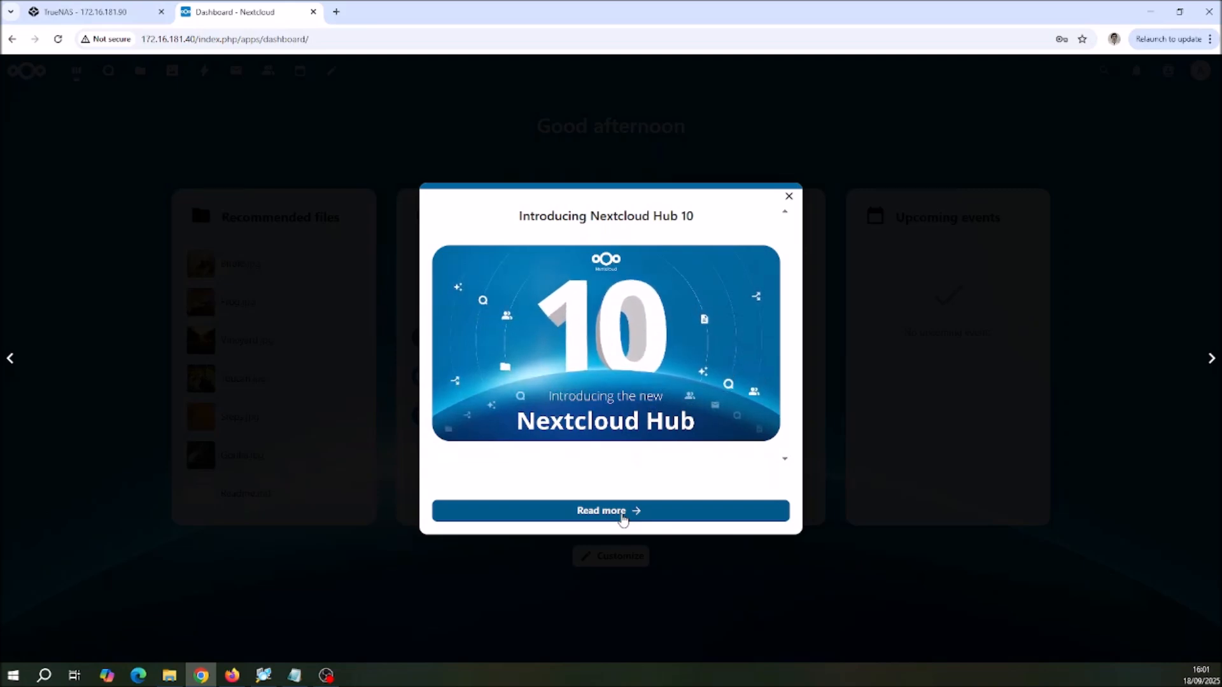
pyautogui.click(622, 514)
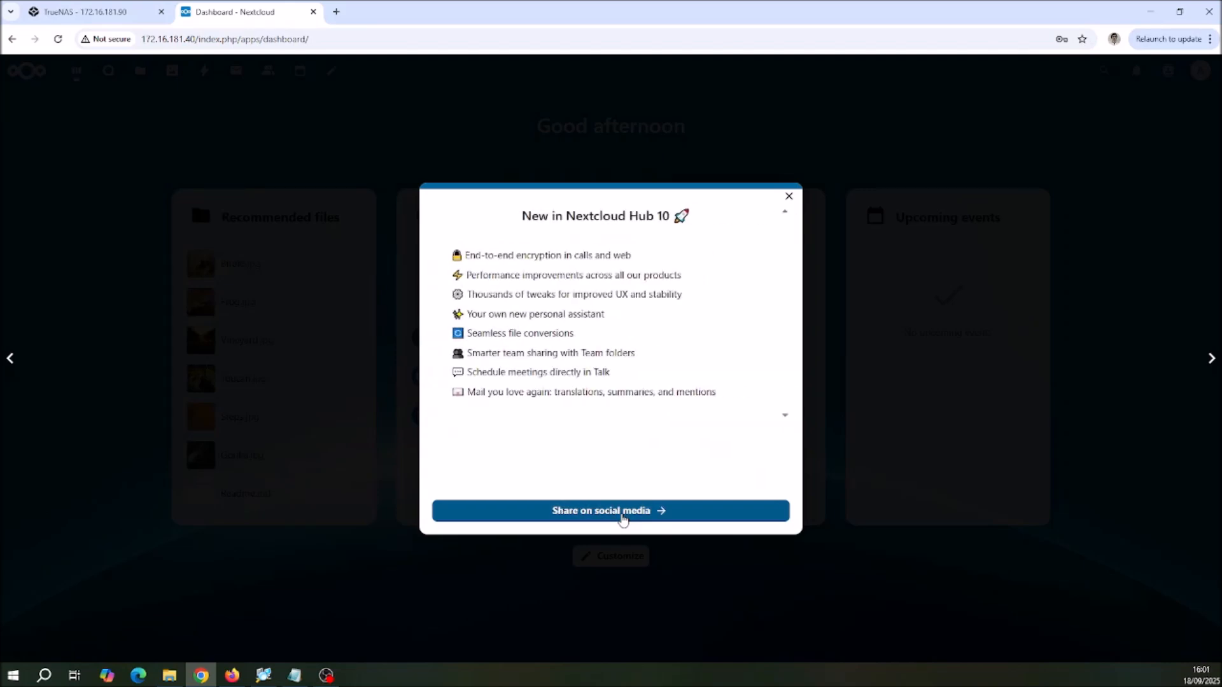
pyautogui.click(621, 512)
pyautogui.click(788, 198)
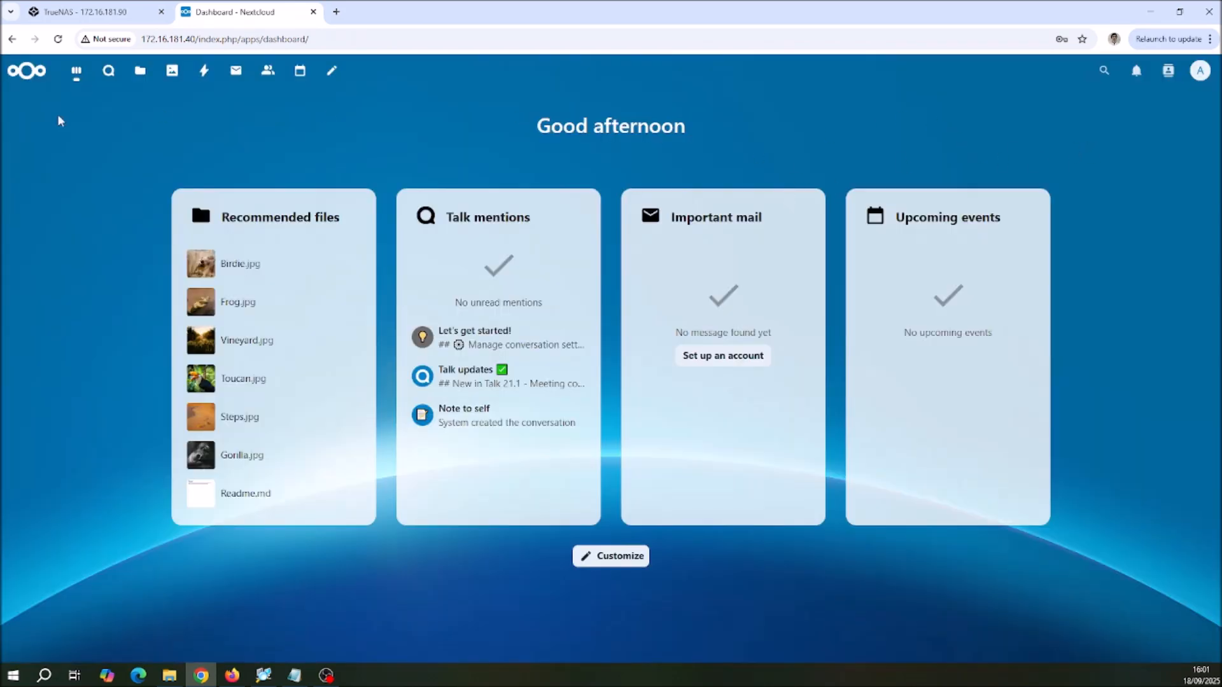
# Step: Open the Files app, look over the account's files, and expand the Shares section
pyautogui.click(139, 76)
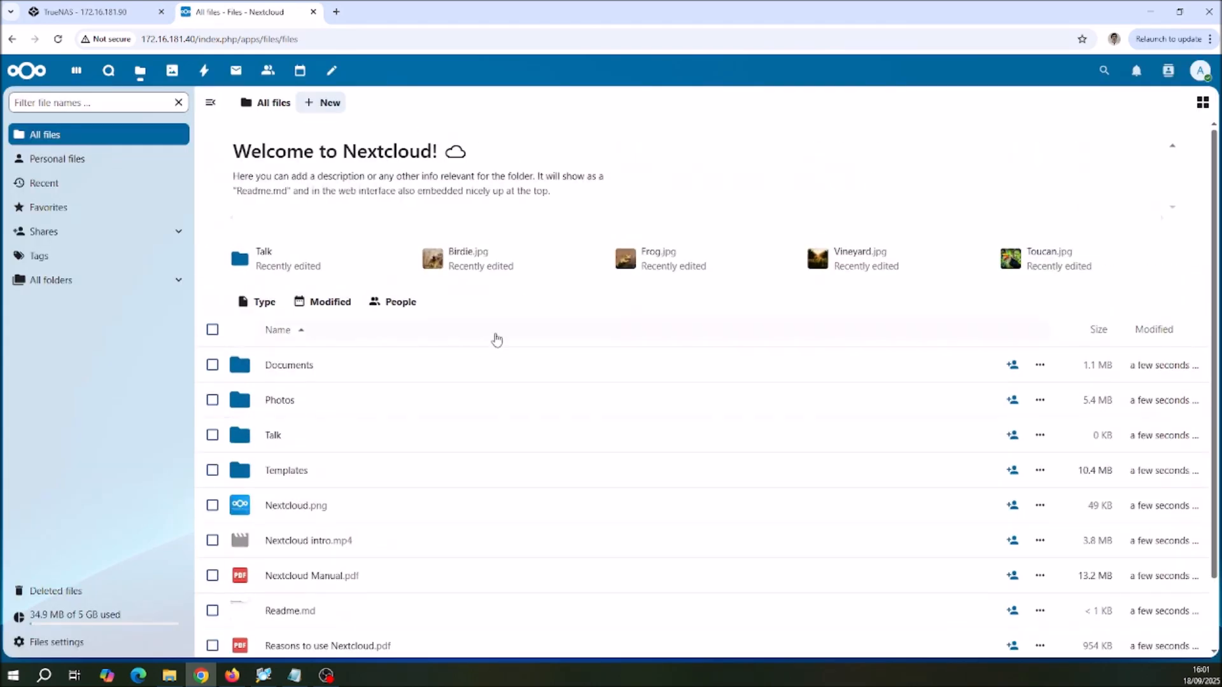
pyautogui.scroll(-3, 442, 398)
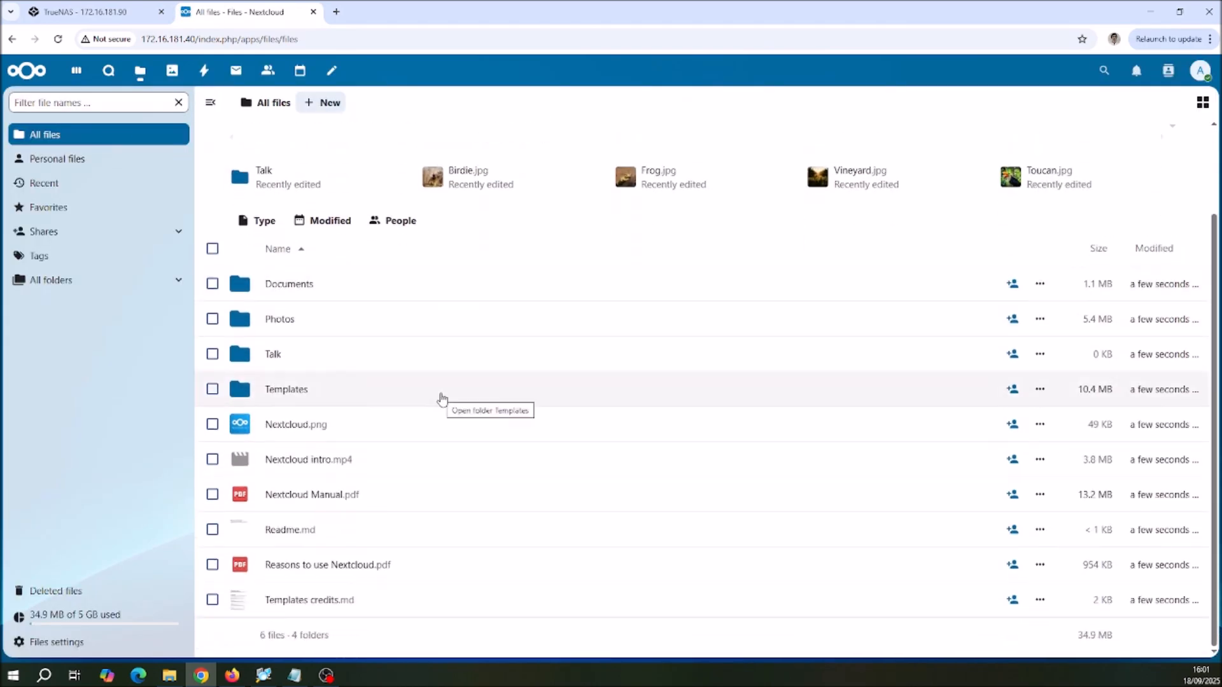
pyautogui.scroll(3, 440, 398)
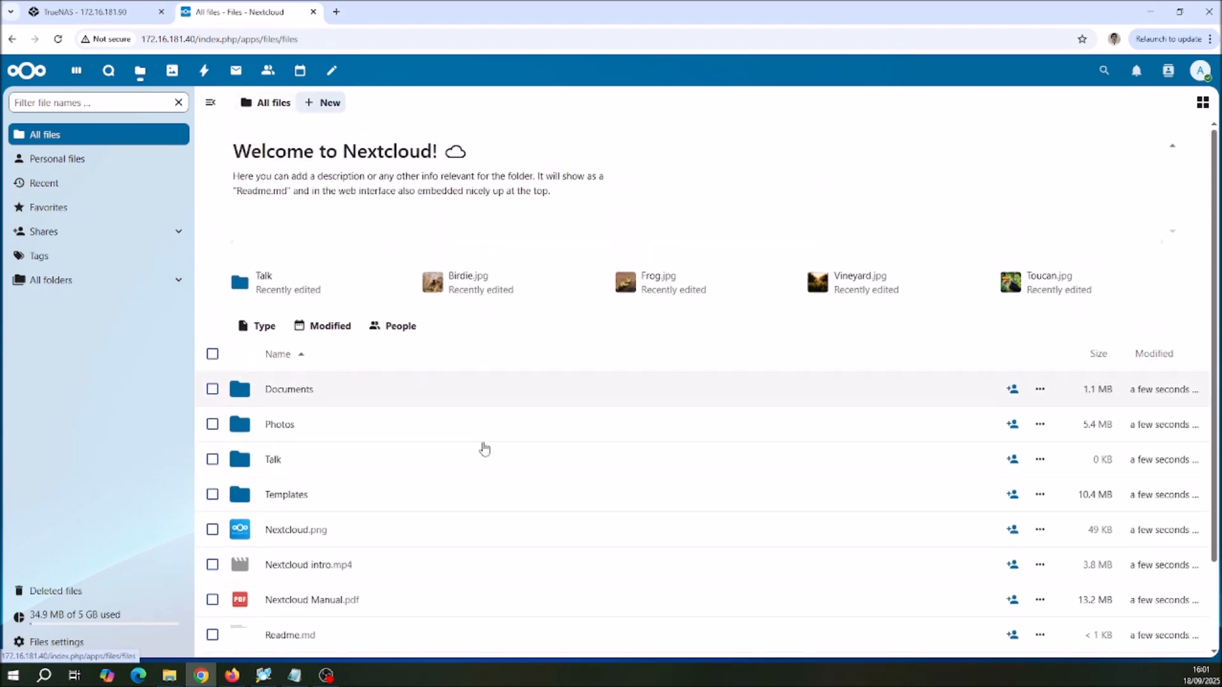
pyautogui.scroll(-3, 504, 477)
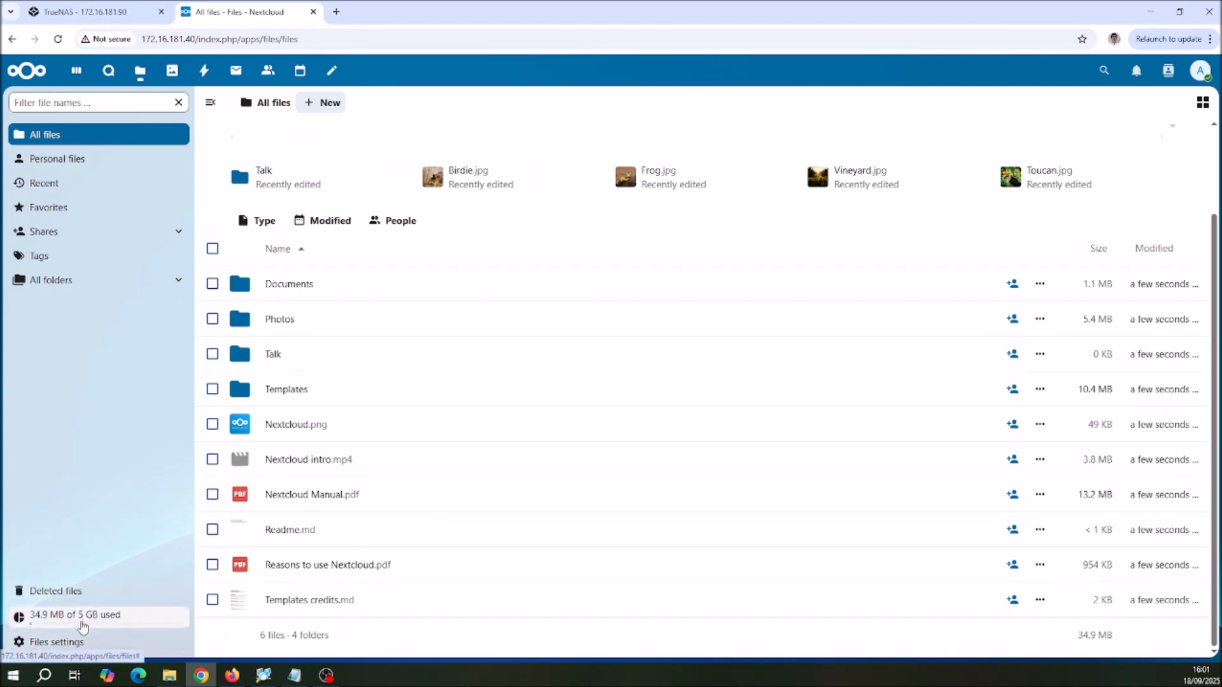
pyautogui.click(180, 233)
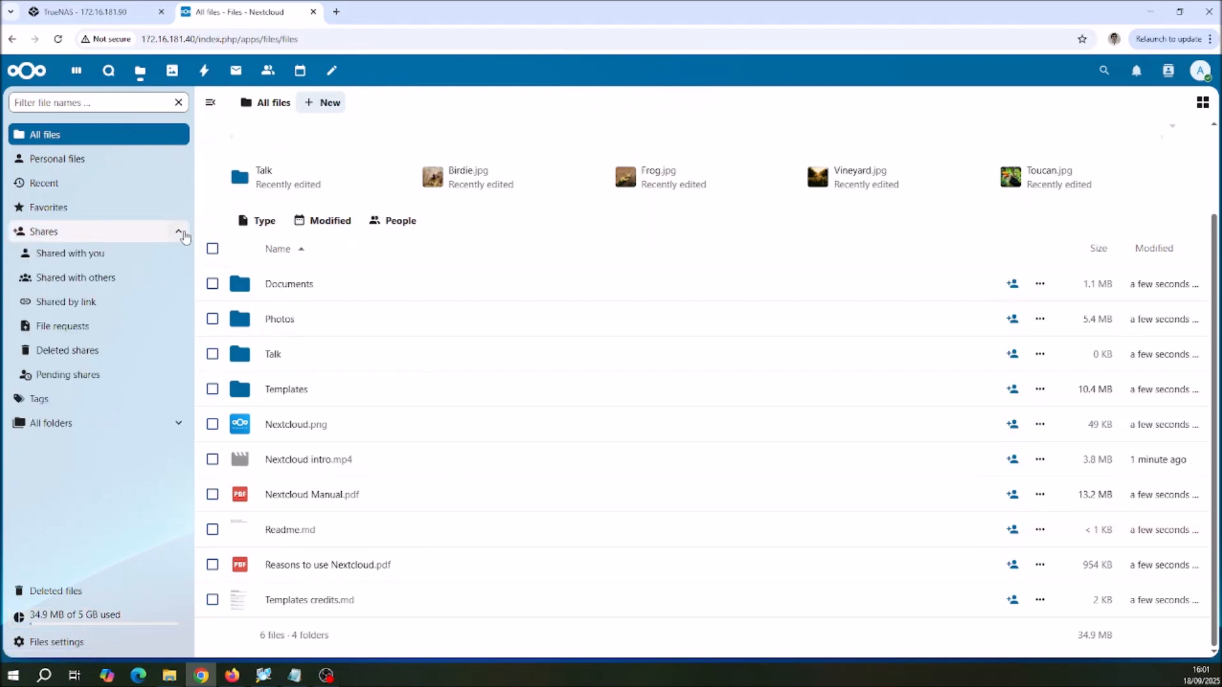
# Step: Create a new folder named Berita-HR in All files
pyautogui.click(326, 108)
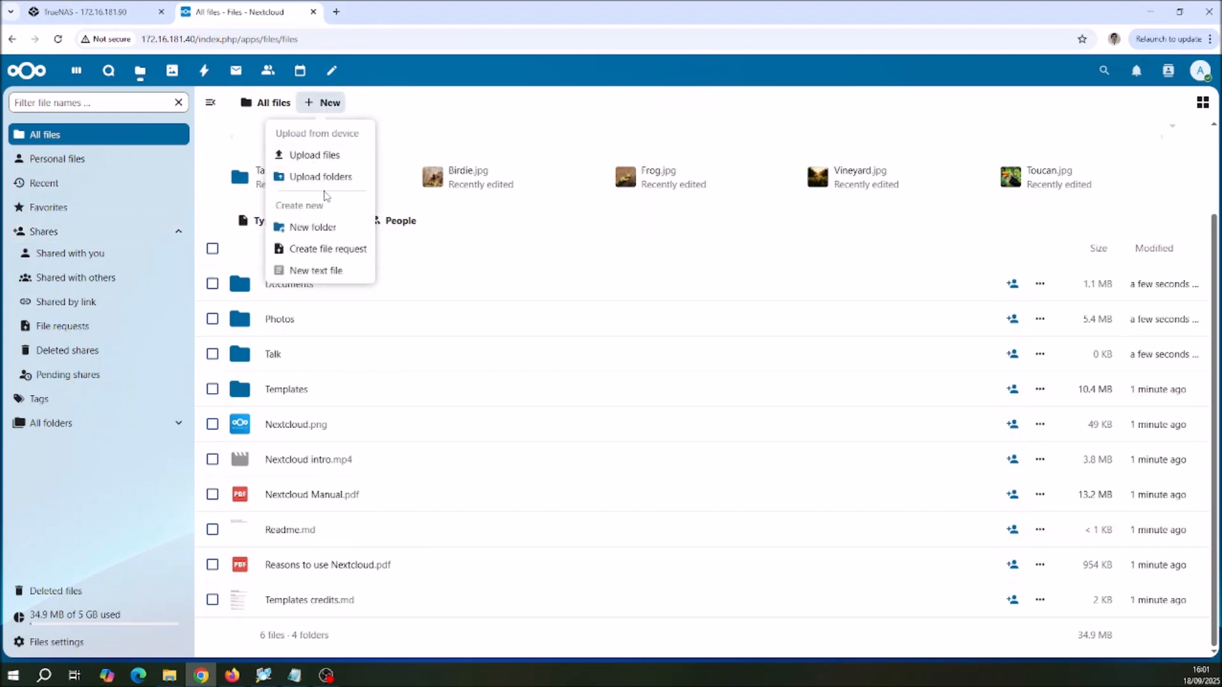
pyautogui.click(318, 231)
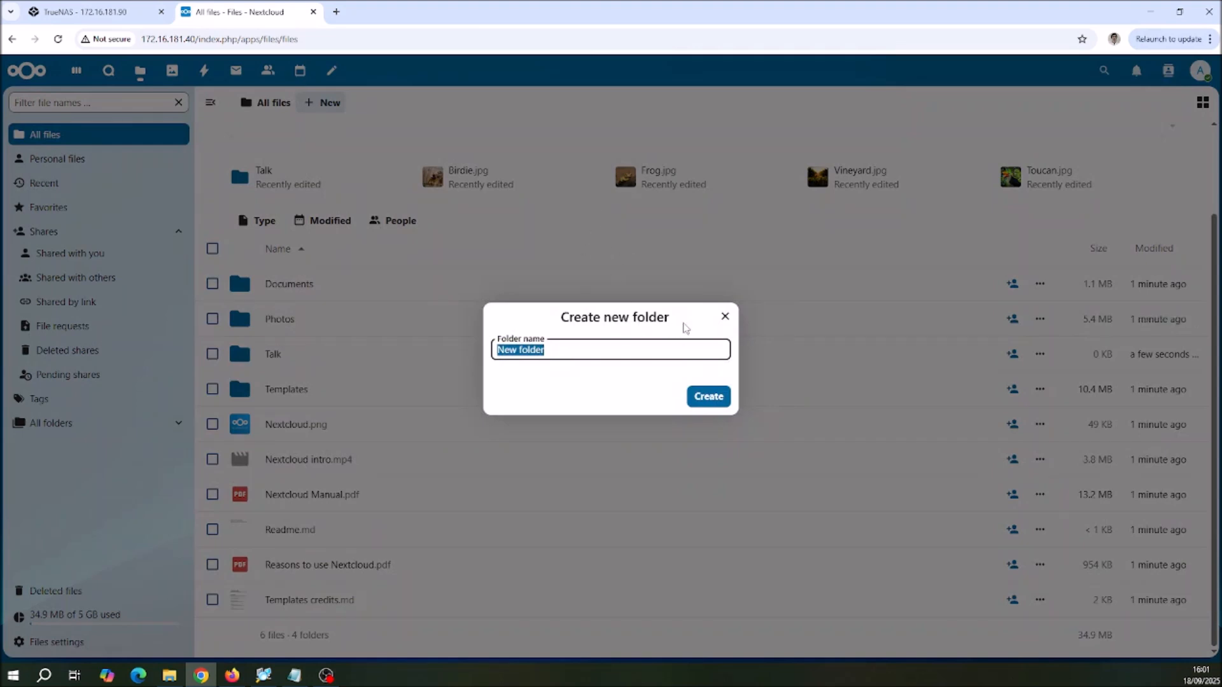
pyautogui.write('Benita HR')
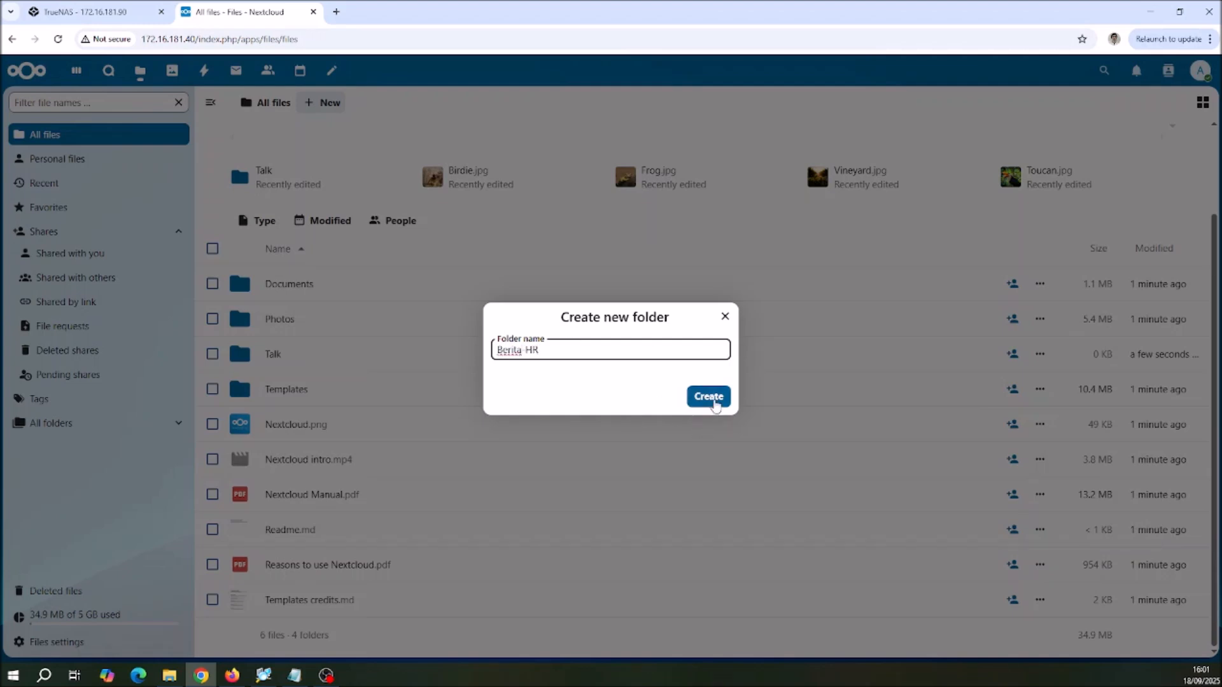
pyautogui.click(706, 396)
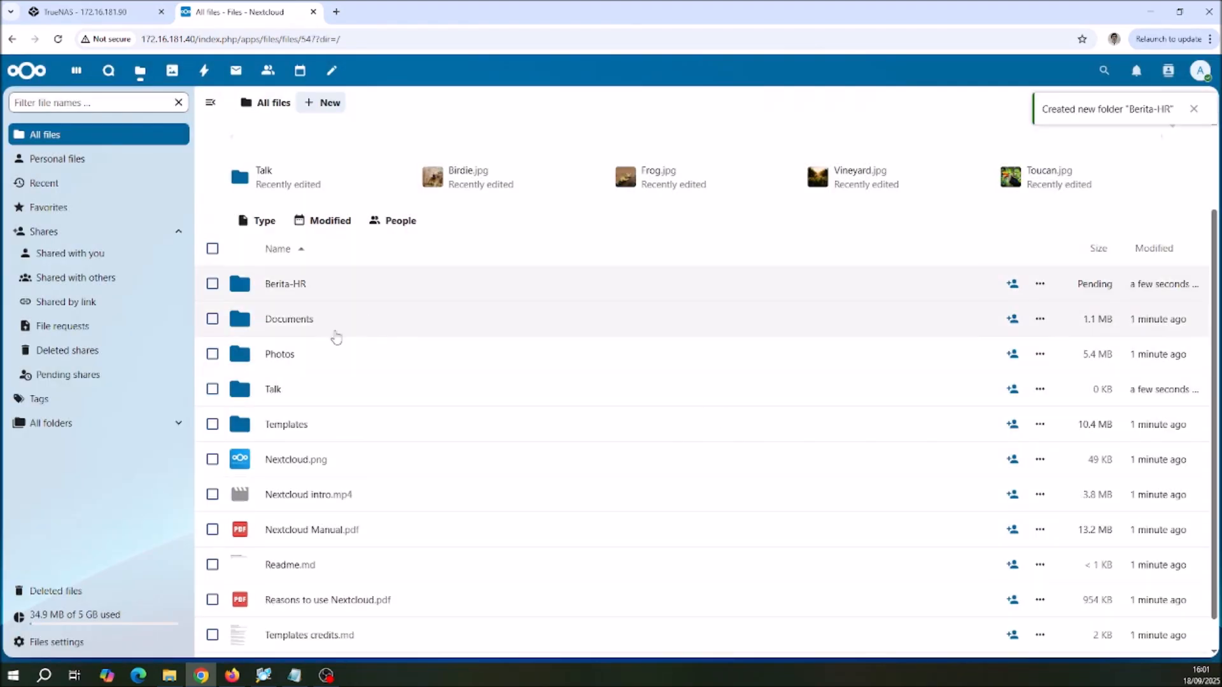
# Step: Create a text file named Cuti-Bersama.md inside the Berita-HR folder, using the Product plan template
pyautogui.click(304, 285)
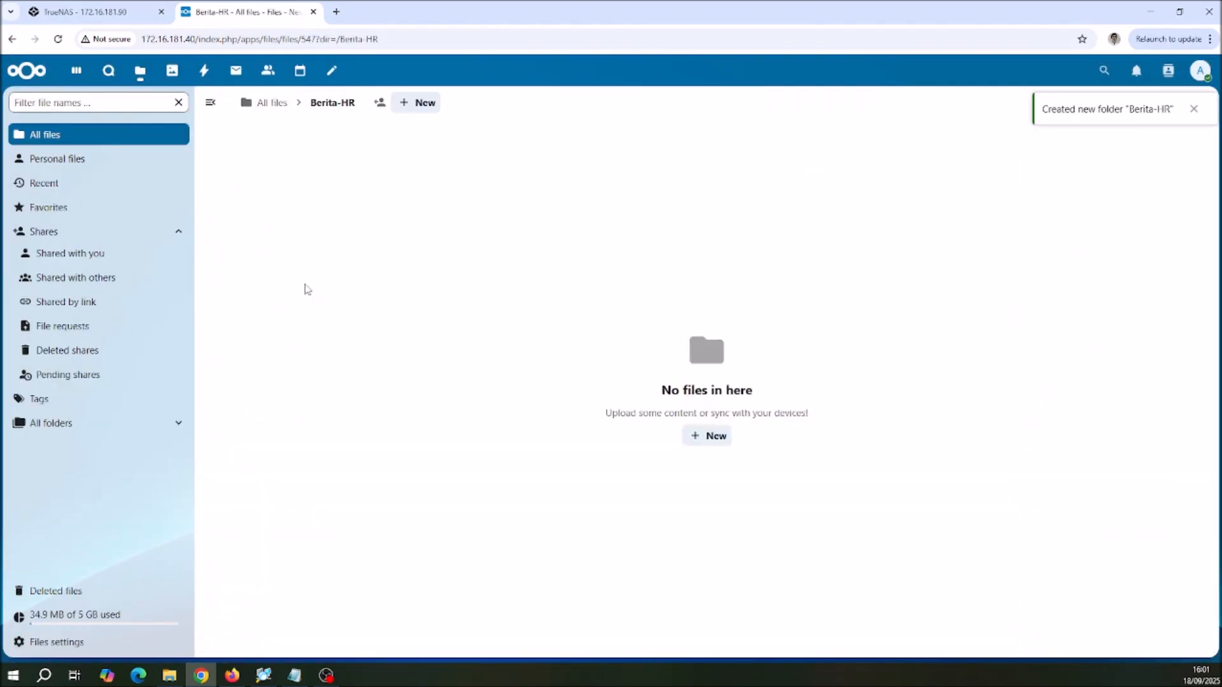
pyautogui.click(713, 441)
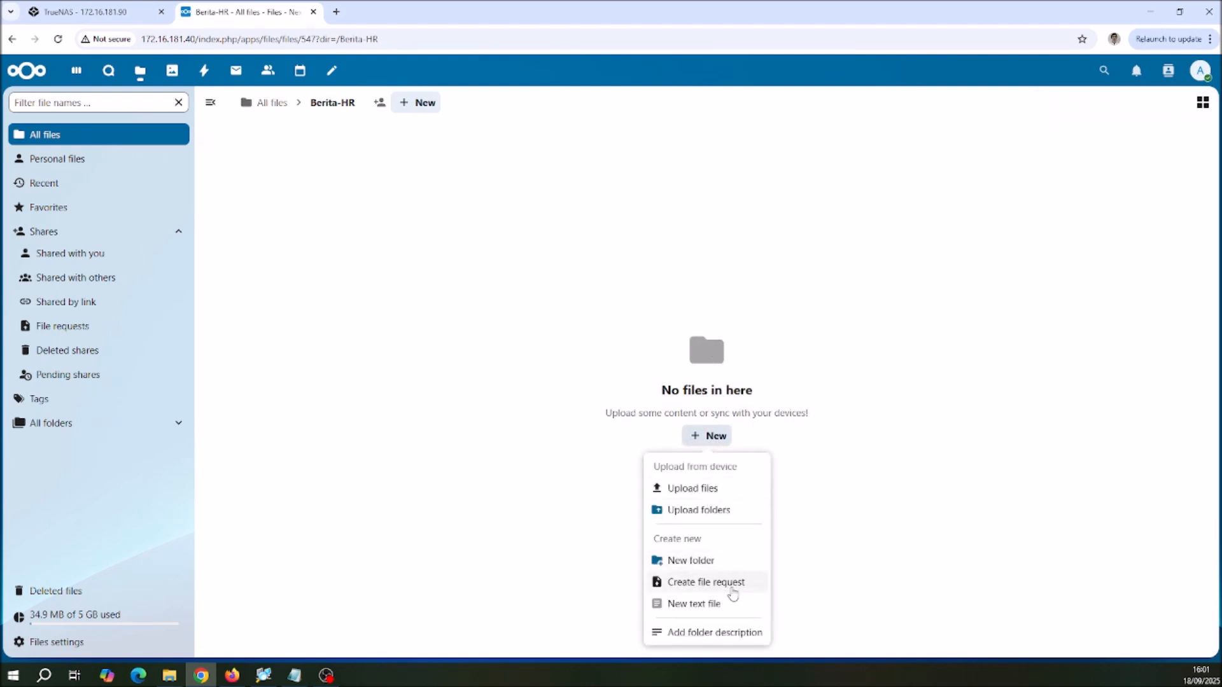
pyautogui.click(715, 607)
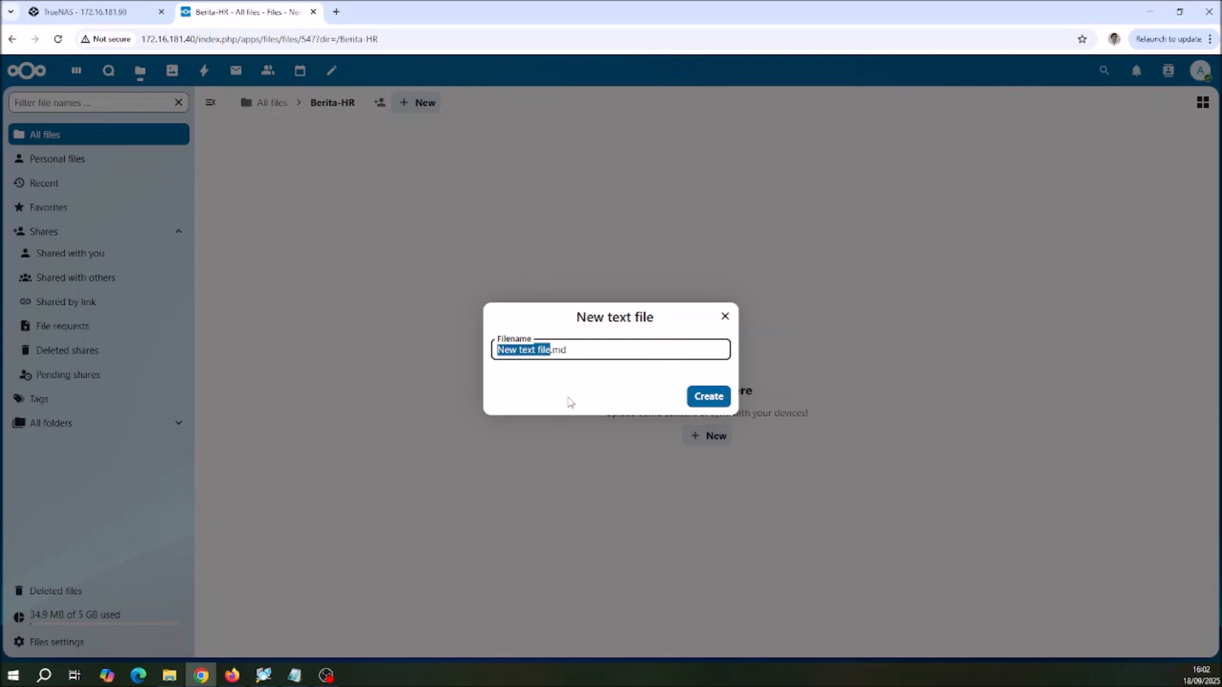
pyautogui.write('Cuti-Bersama')
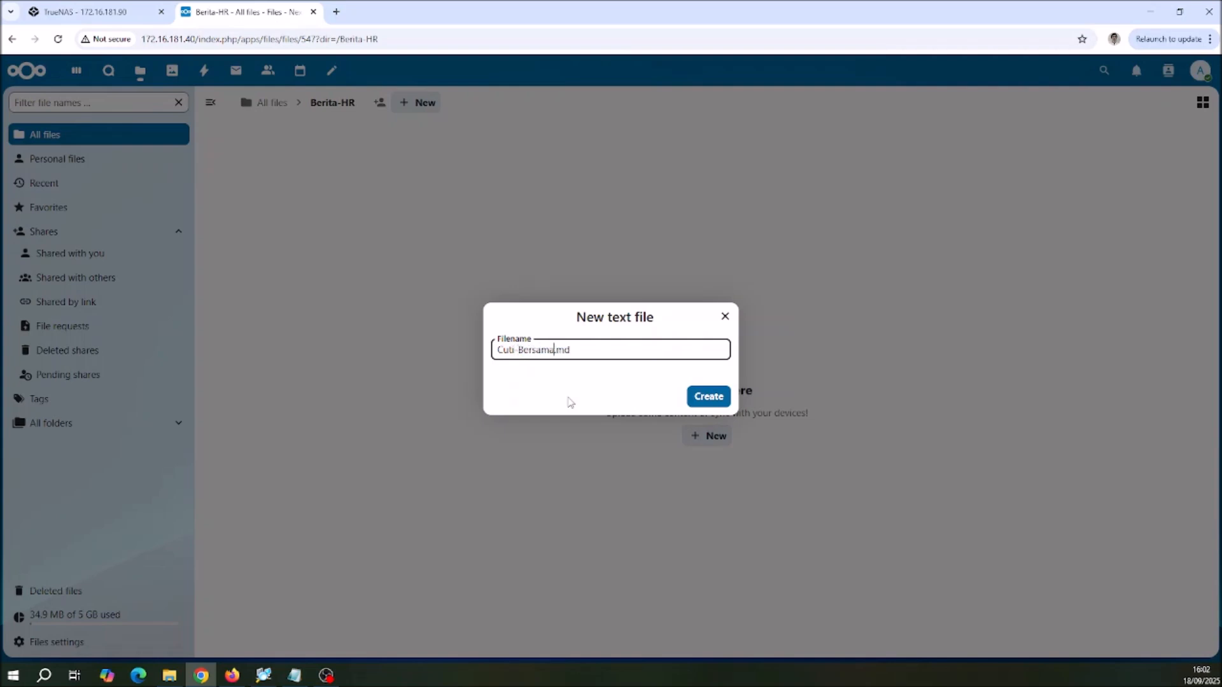
pyautogui.click(708, 396)
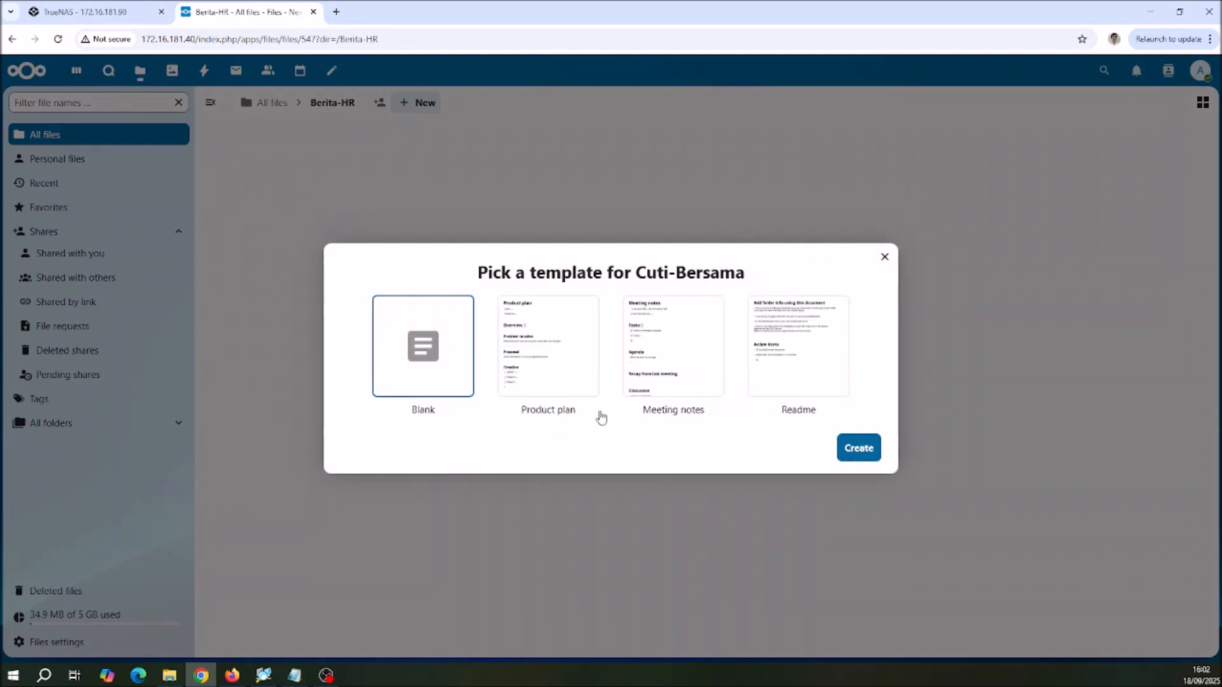
pyautogui.click(542, 346)
pyautogui.click(851, 449)
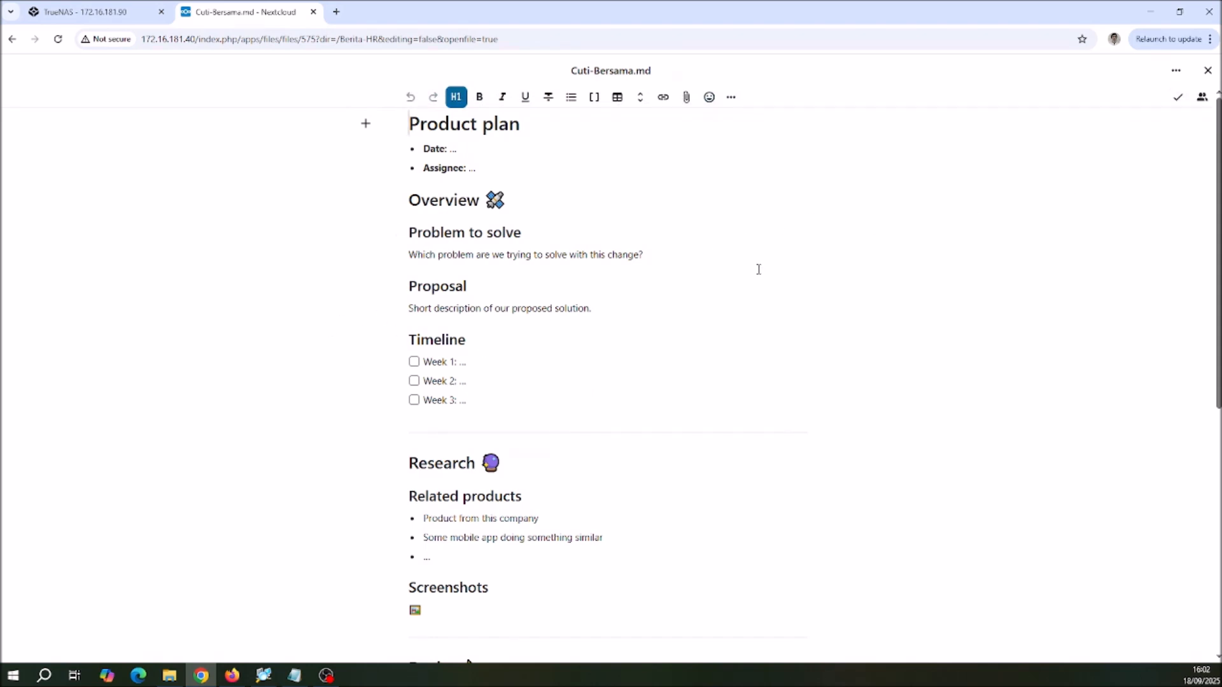
# Step: Look through the Cuti-Bersama.md document from start to end, close it and return to All files
pyautogui.scroll(-3, 735, 275)
pyautogui.scroll(-3, 735, 274)
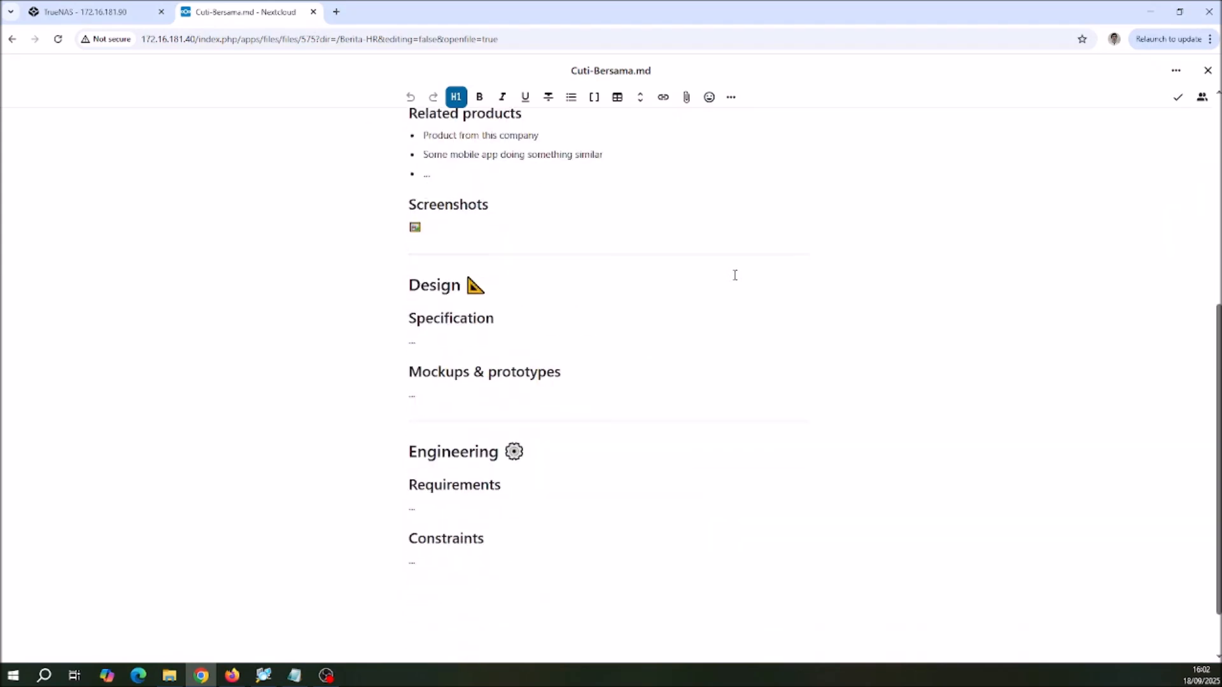
pyautogui.scroll(7, 731, 272)
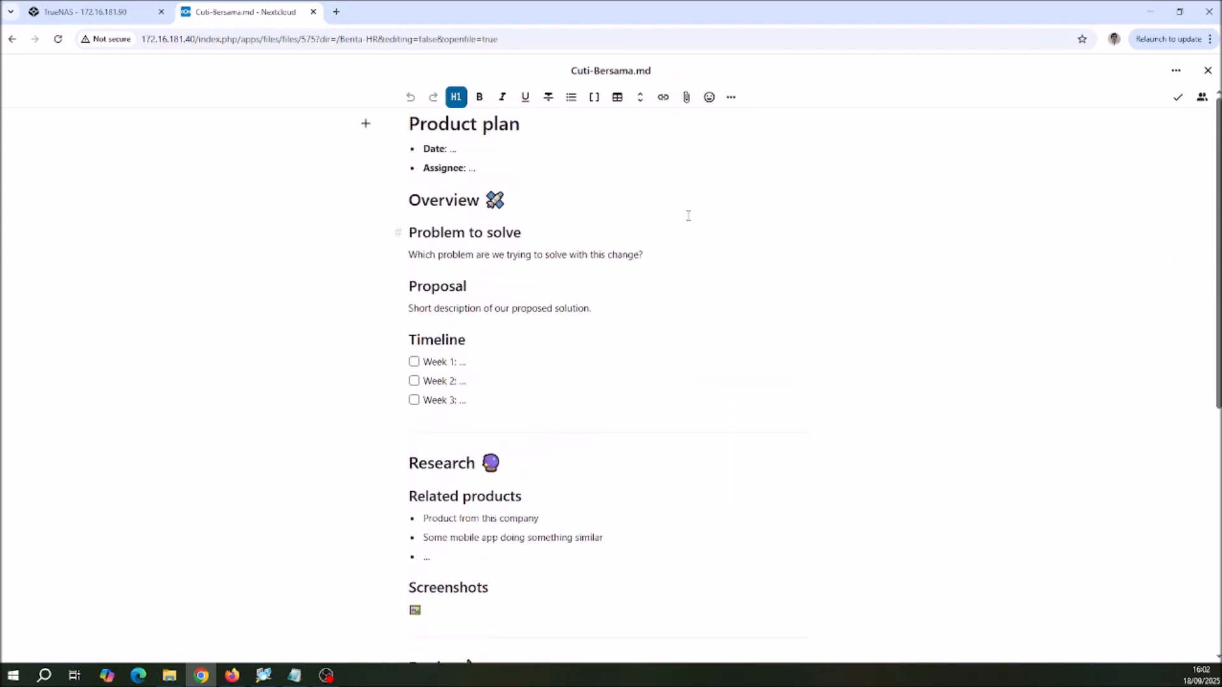
pyautogui.click(698, 192)
pyautogui.click(1207, 71)
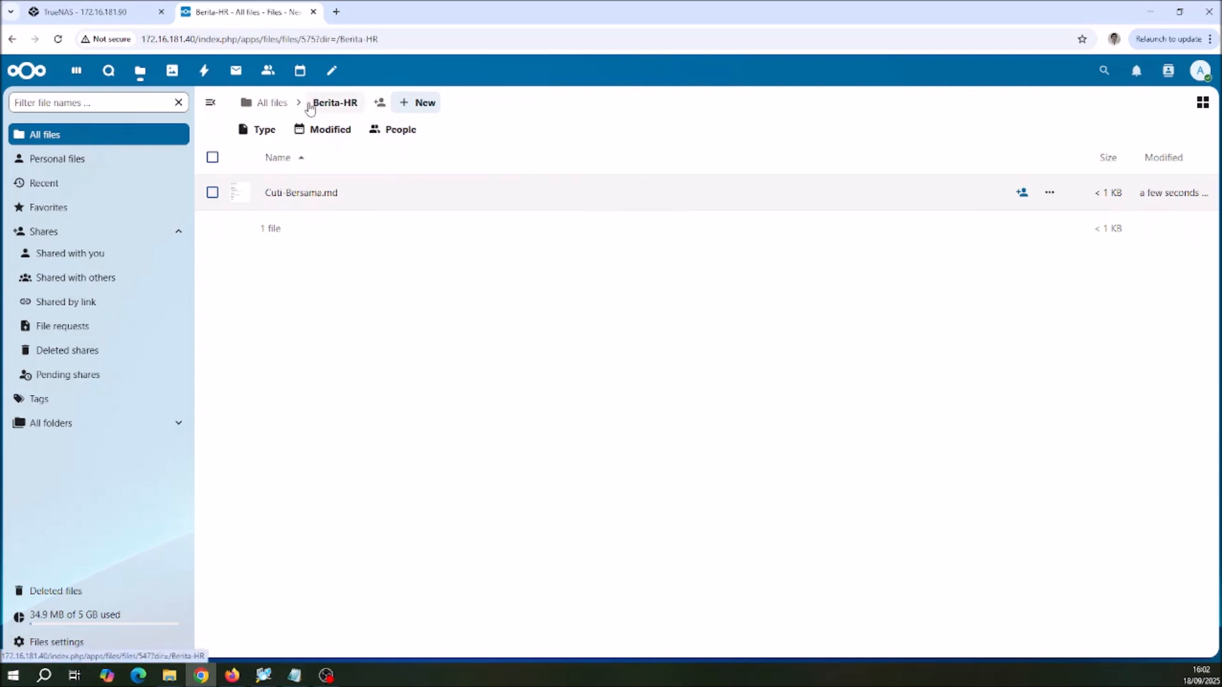
pyautogui.click(269, 108)
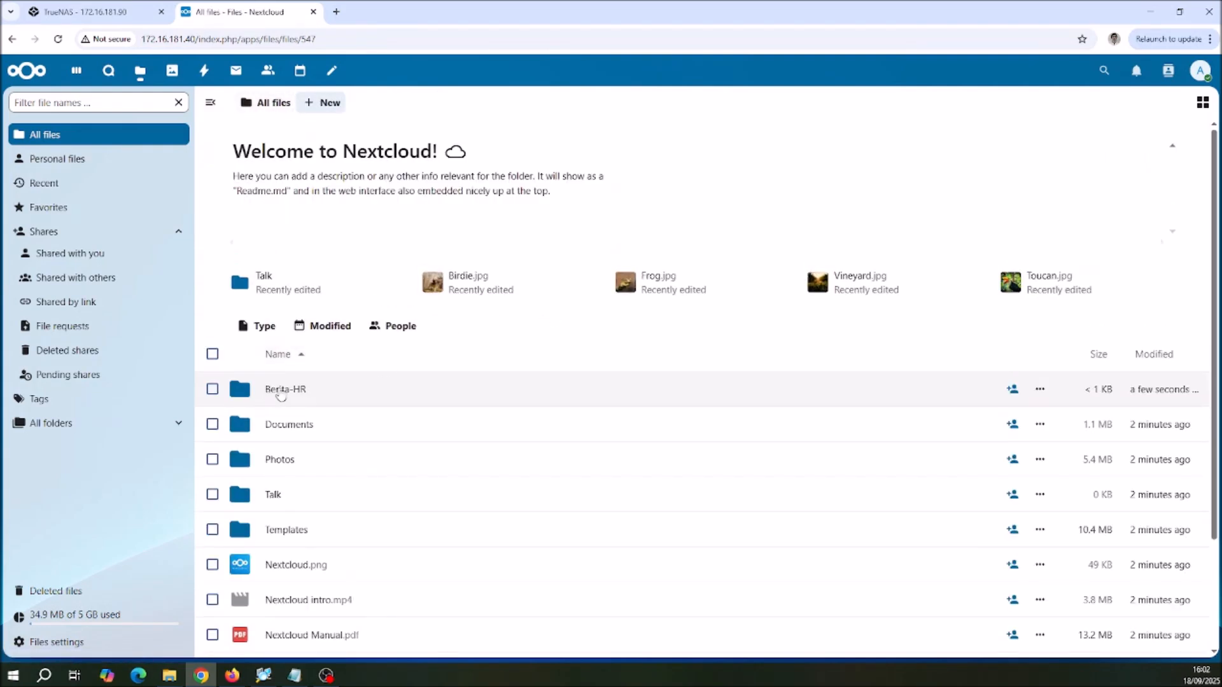
pyautogui.click(212, 390)
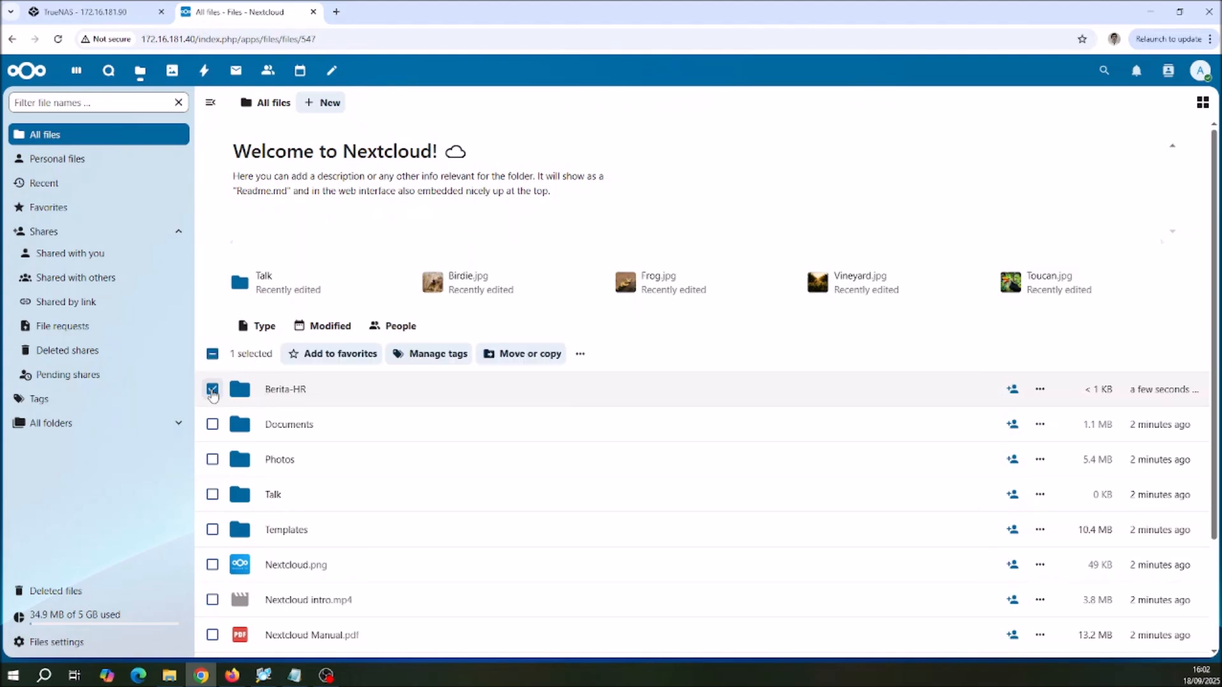
pyautogui.click(580, 358)
pyautogui.click(752, 353)
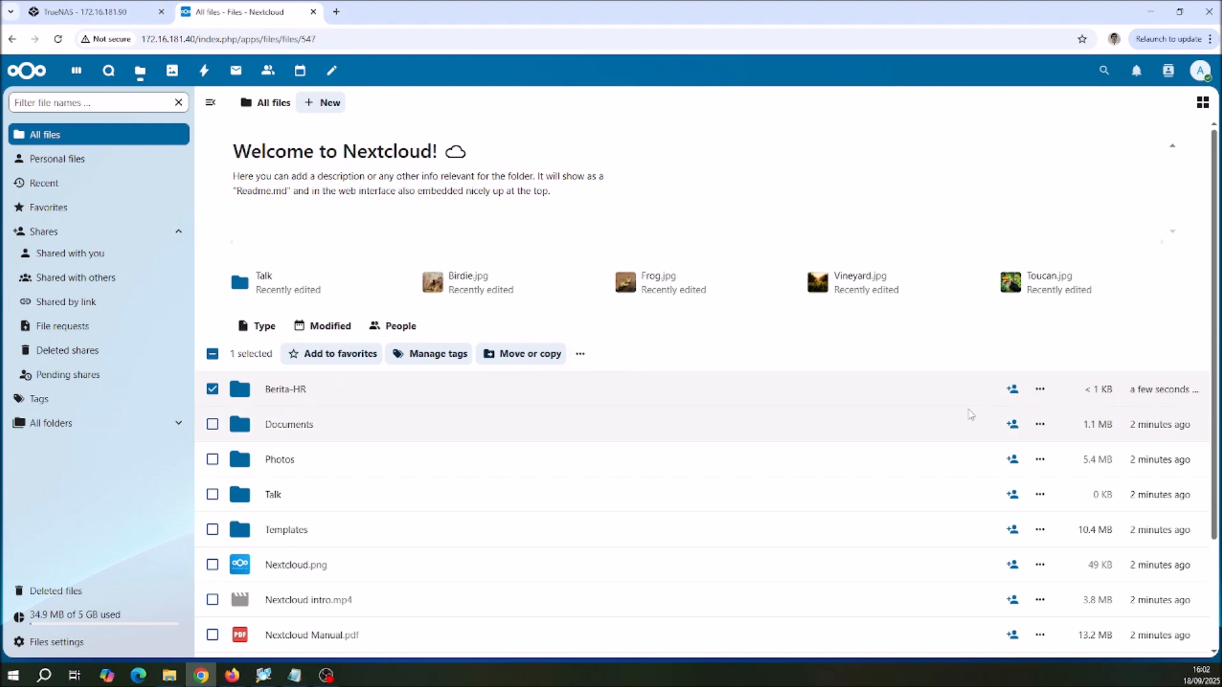
pyautogui.scroll(-1, 908, 371)
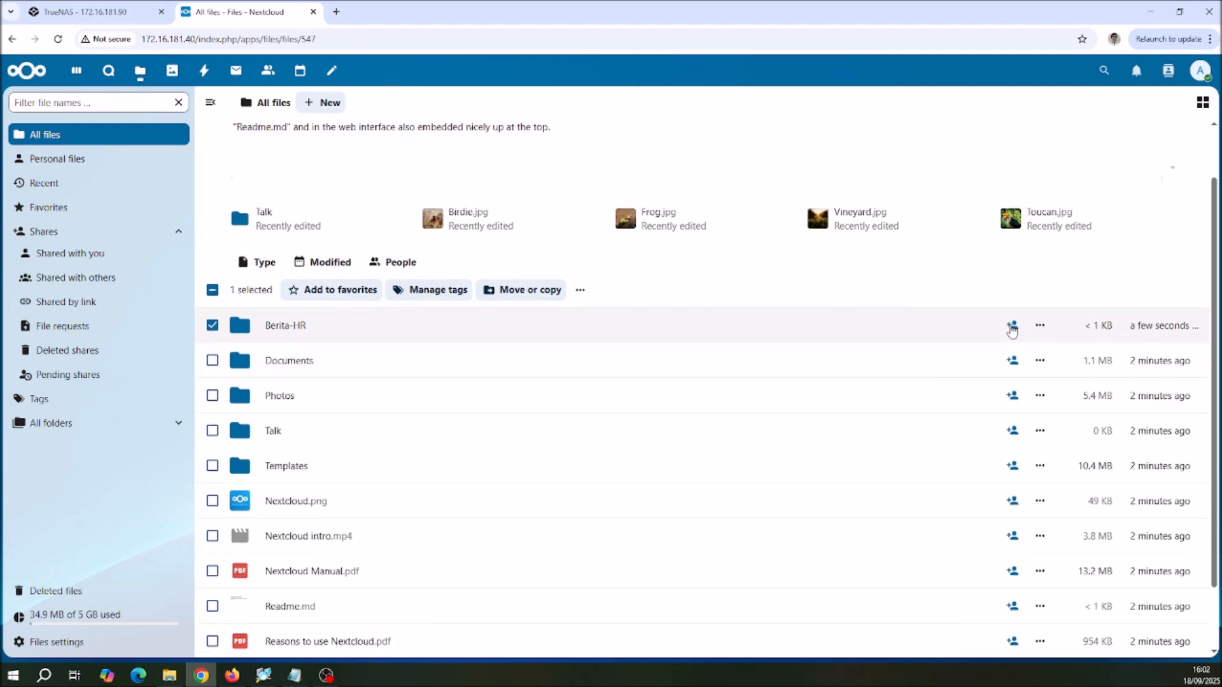
pyautogui.click(1012, 331)
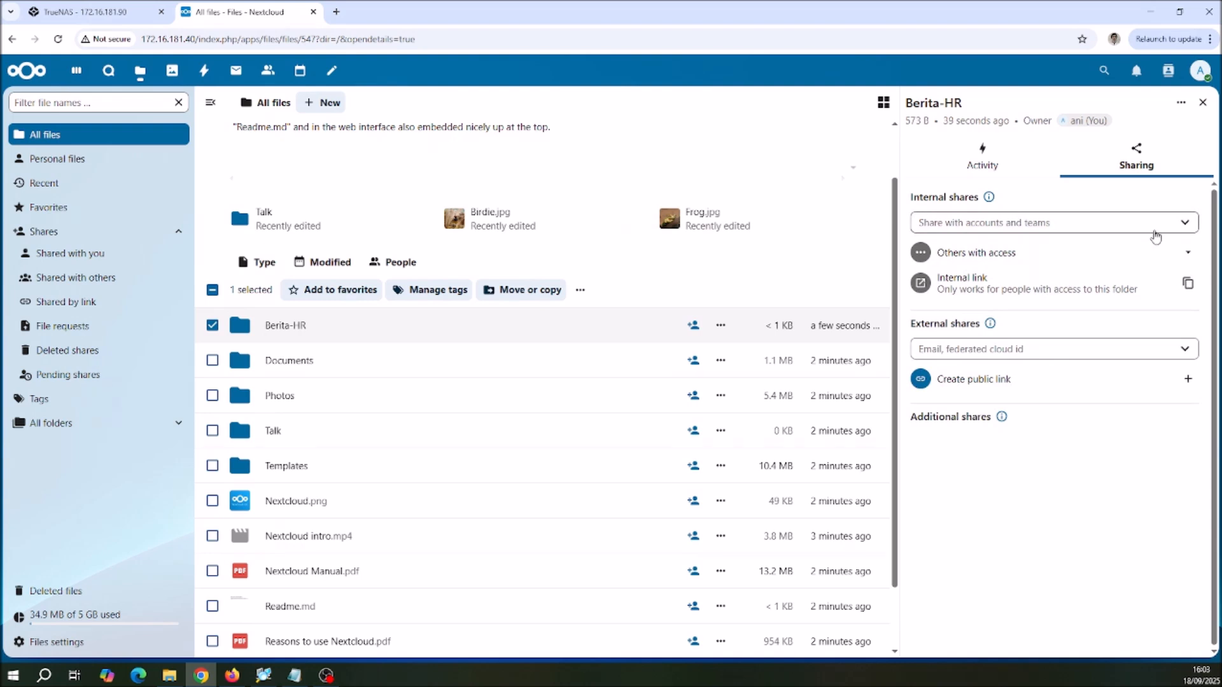
pyautogui.click(1186, 228)
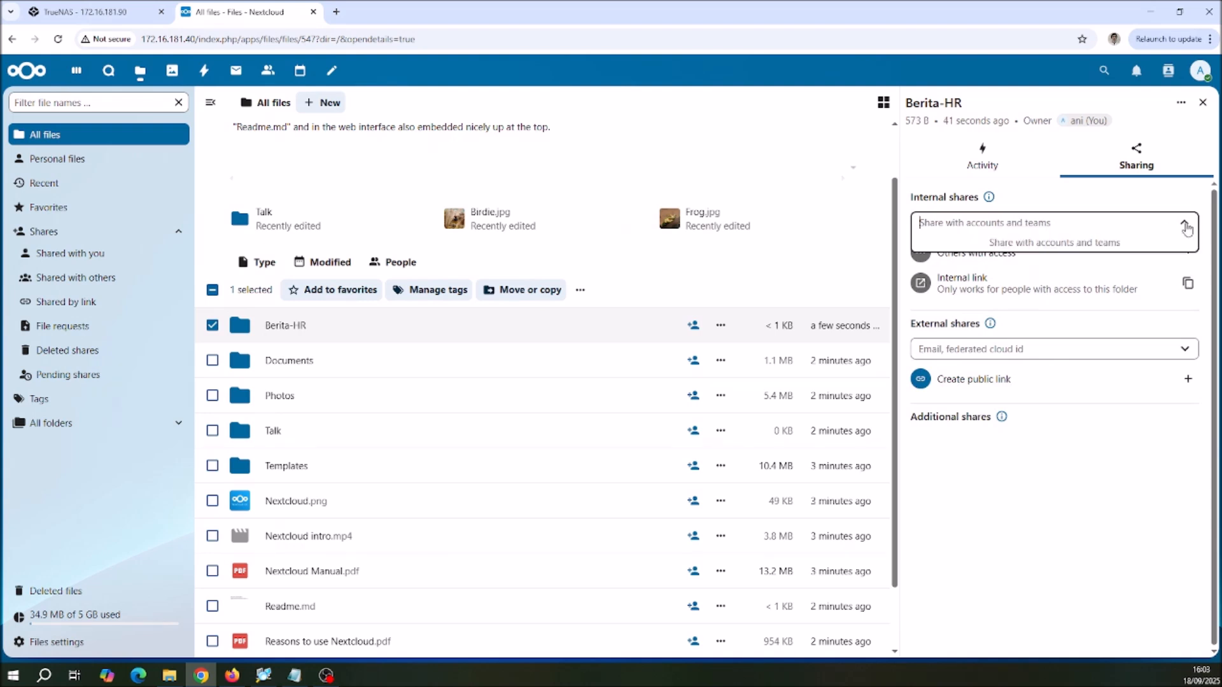
pyautogui.click(1186, 228)
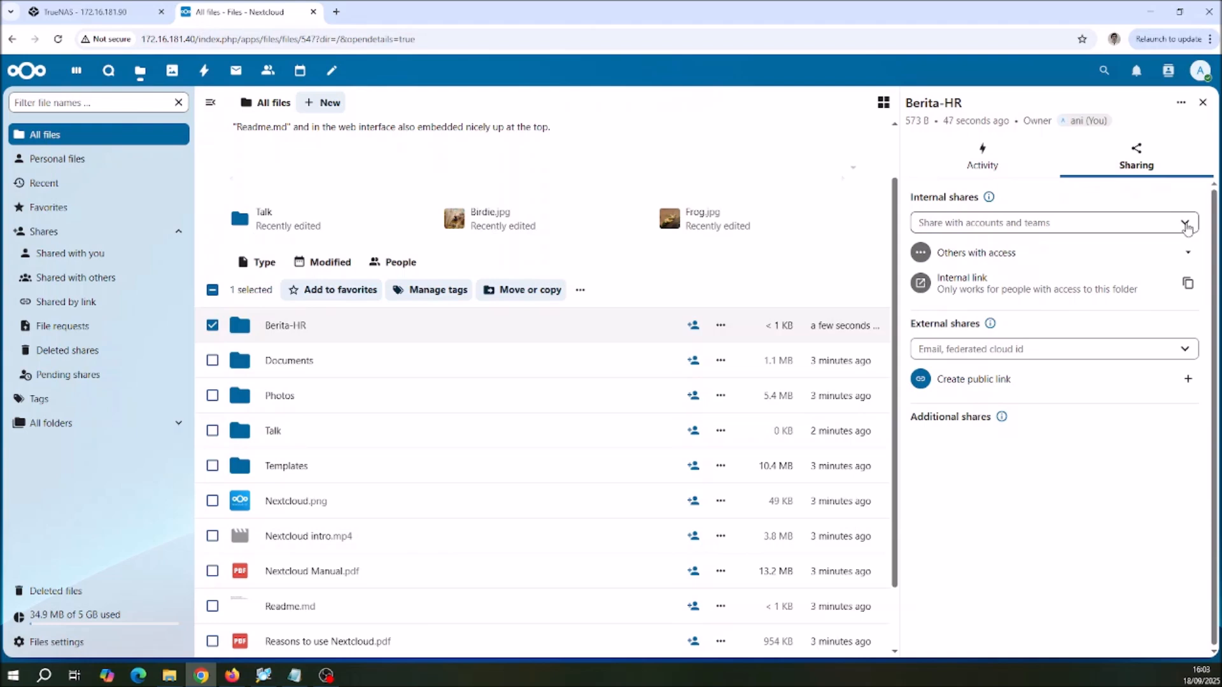
pyautogui.click(1186, 228)
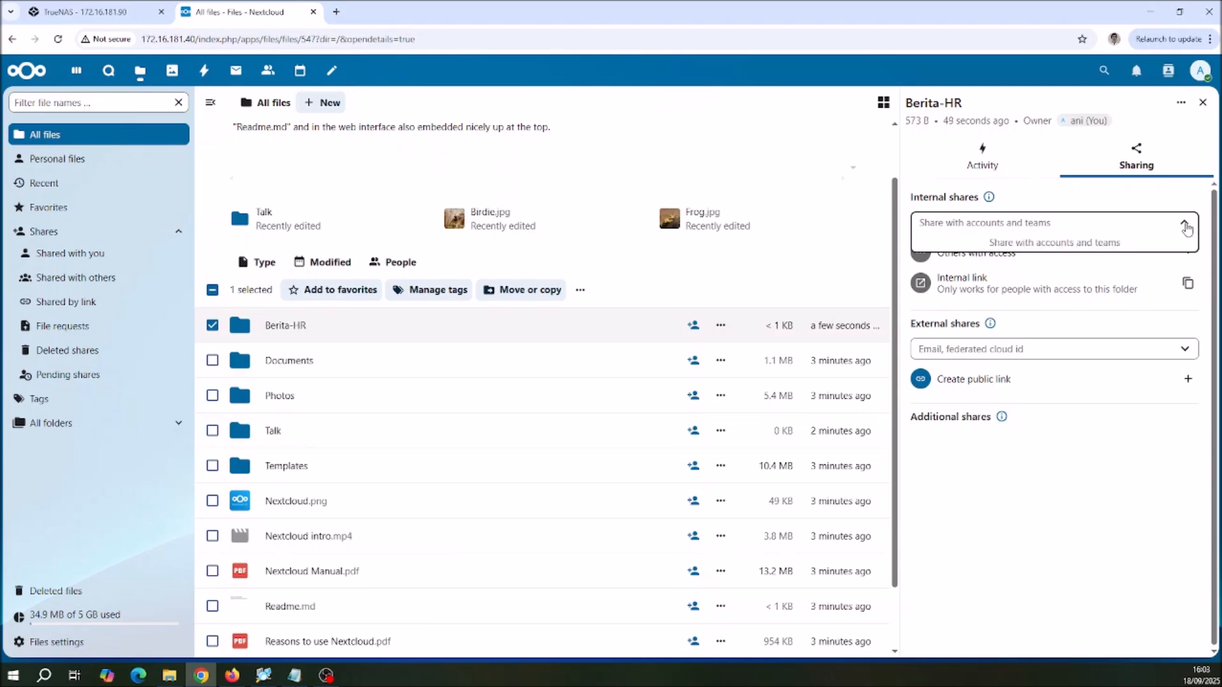
pyautogui.click(1202, 103)
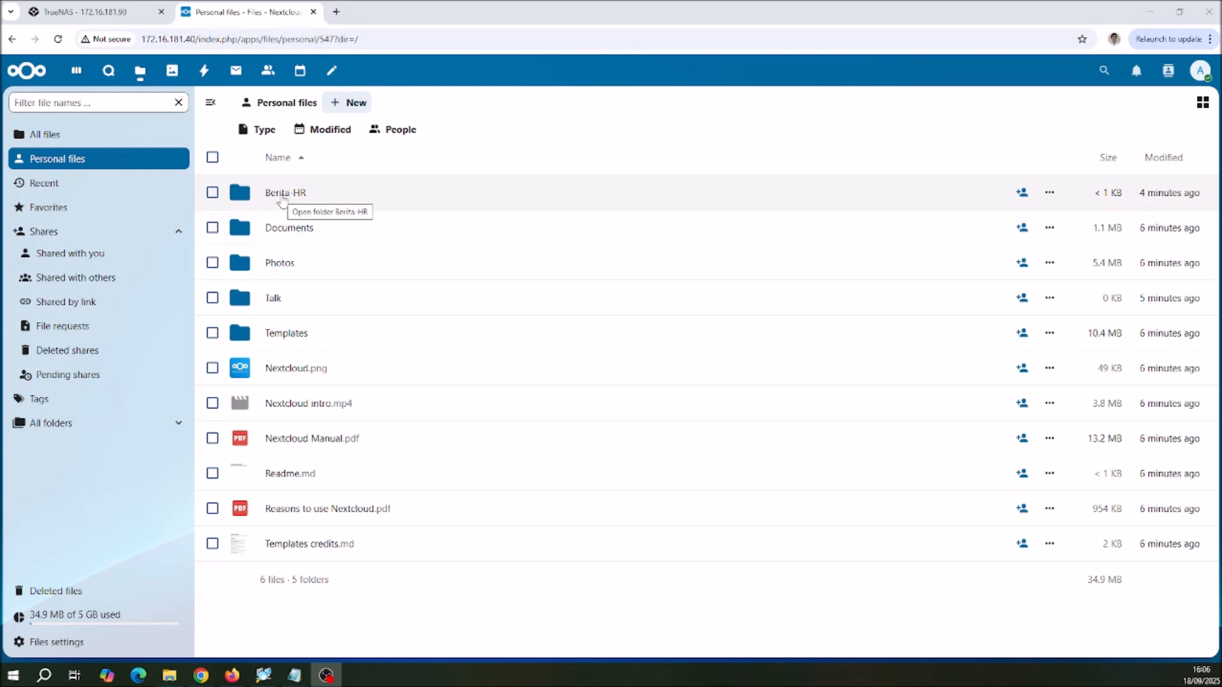
# Step: Check the contents of the Berita-HR folder in Personal files and return to the Personal files list
pyautogui.click(281, 199)
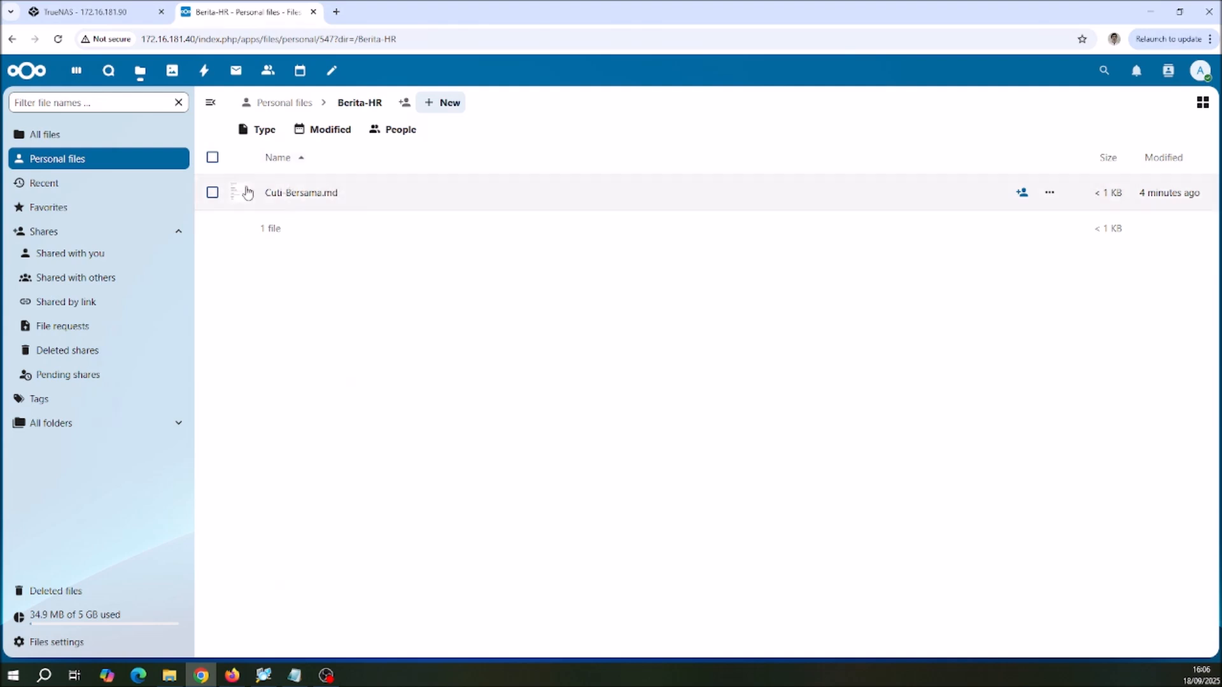
pyautogui.click(351, 104)
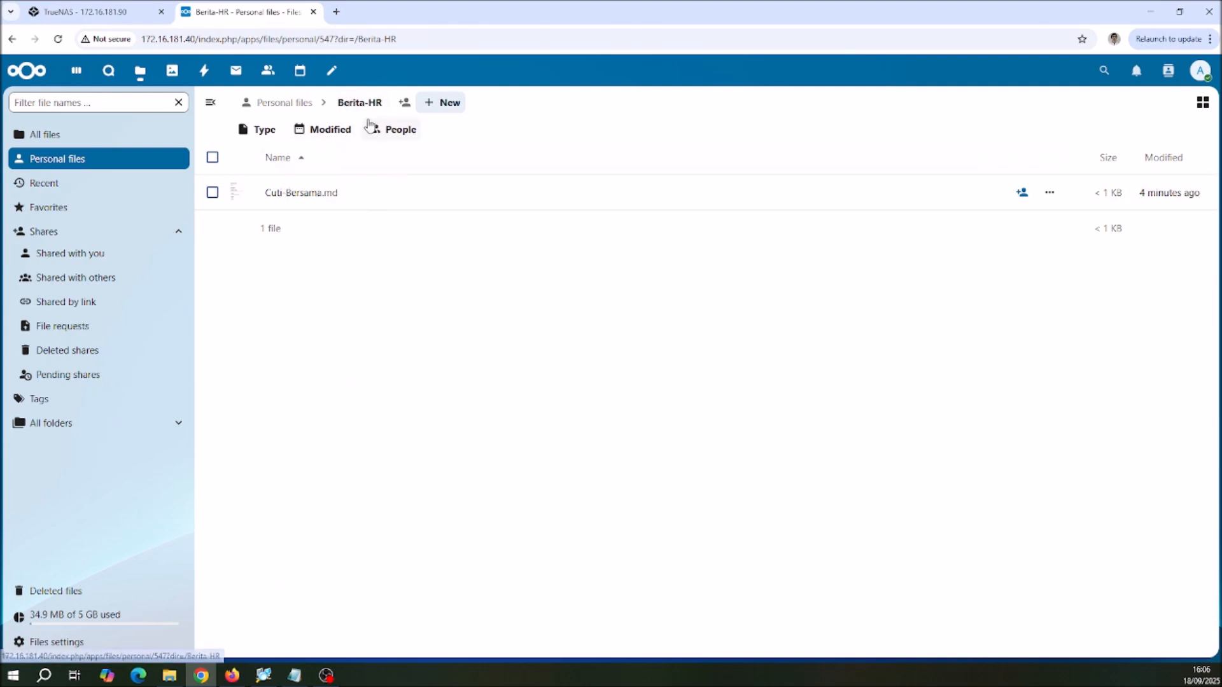
pyautogui.click(281, 106)
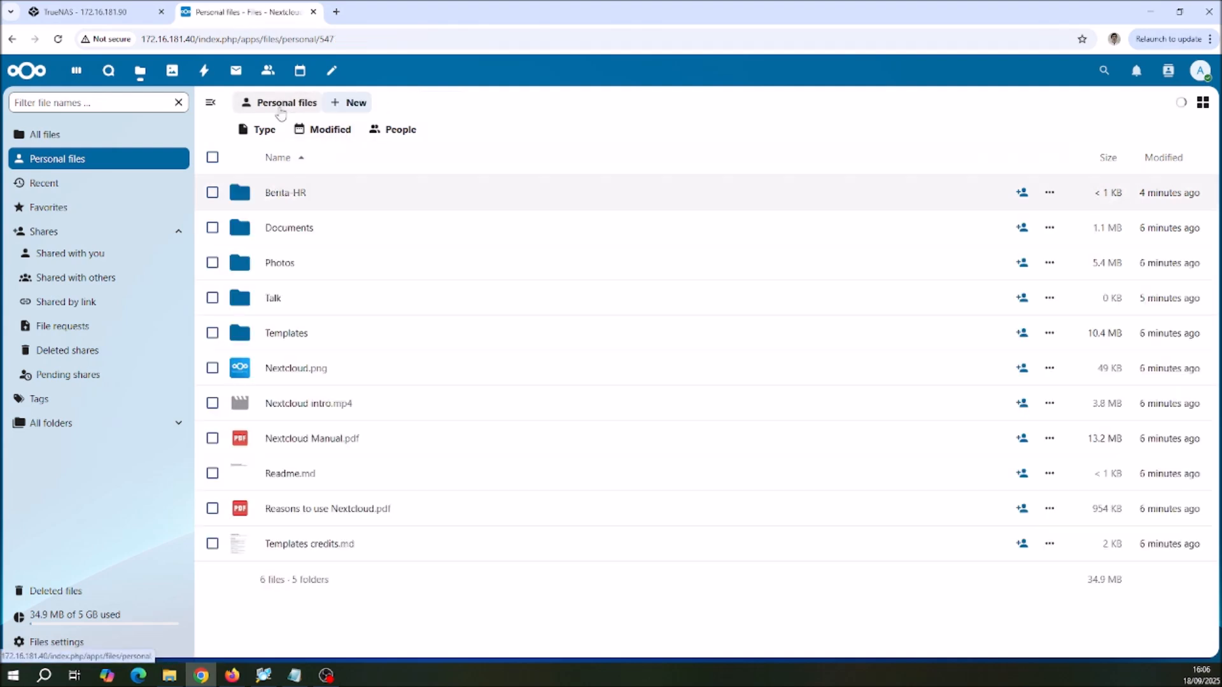
# Step: Open the sharing settings of the Berita-HR folder and choose a colleague's account as an internal share recipient
pyautogui.click(213, 194)
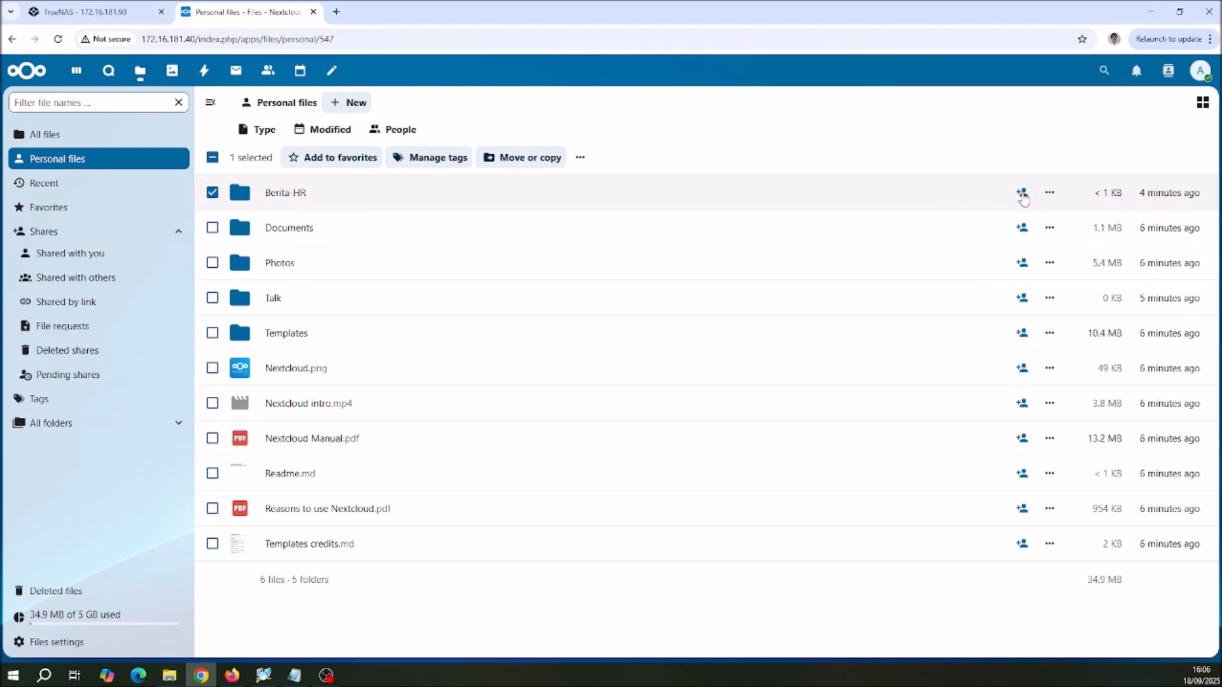
pyautogui.click(1021, 193)
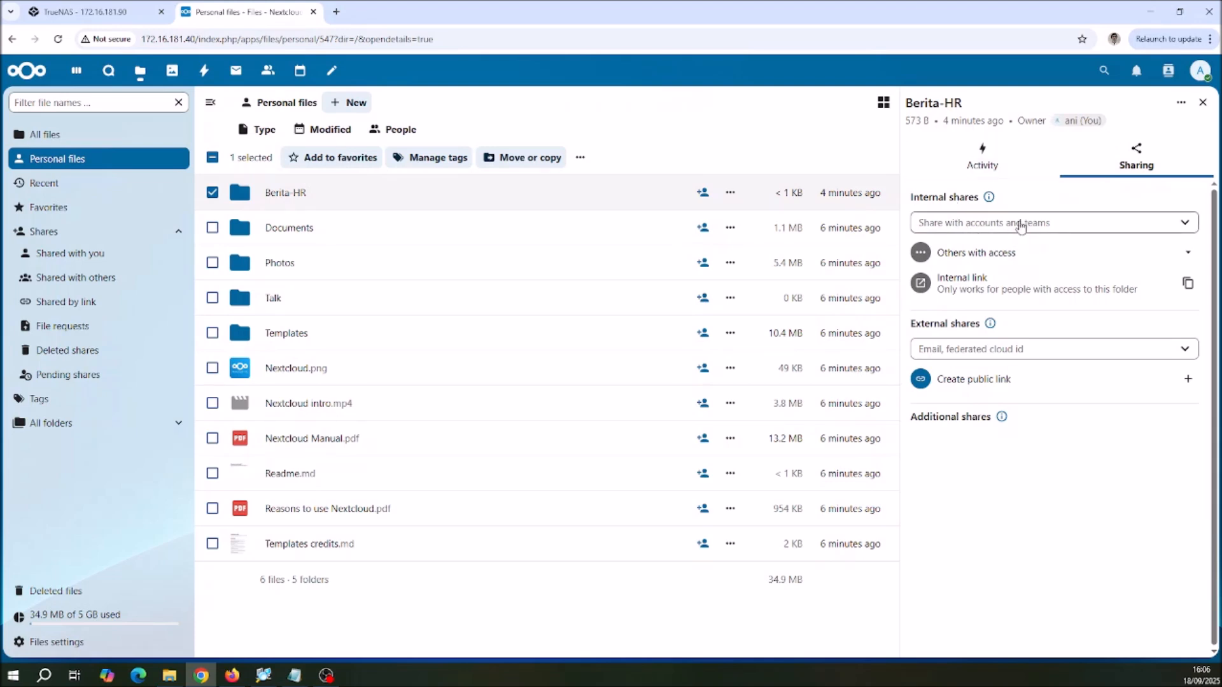
pyautogui.click(1020, 226)
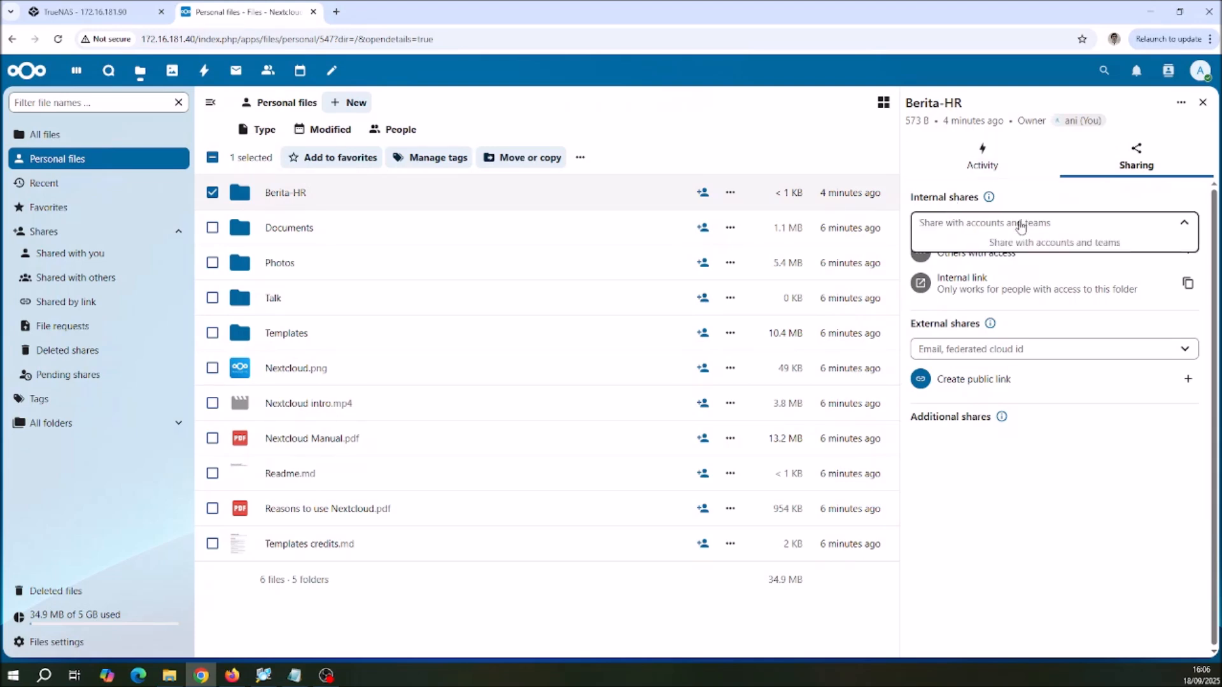
pyautogui.write('budi')
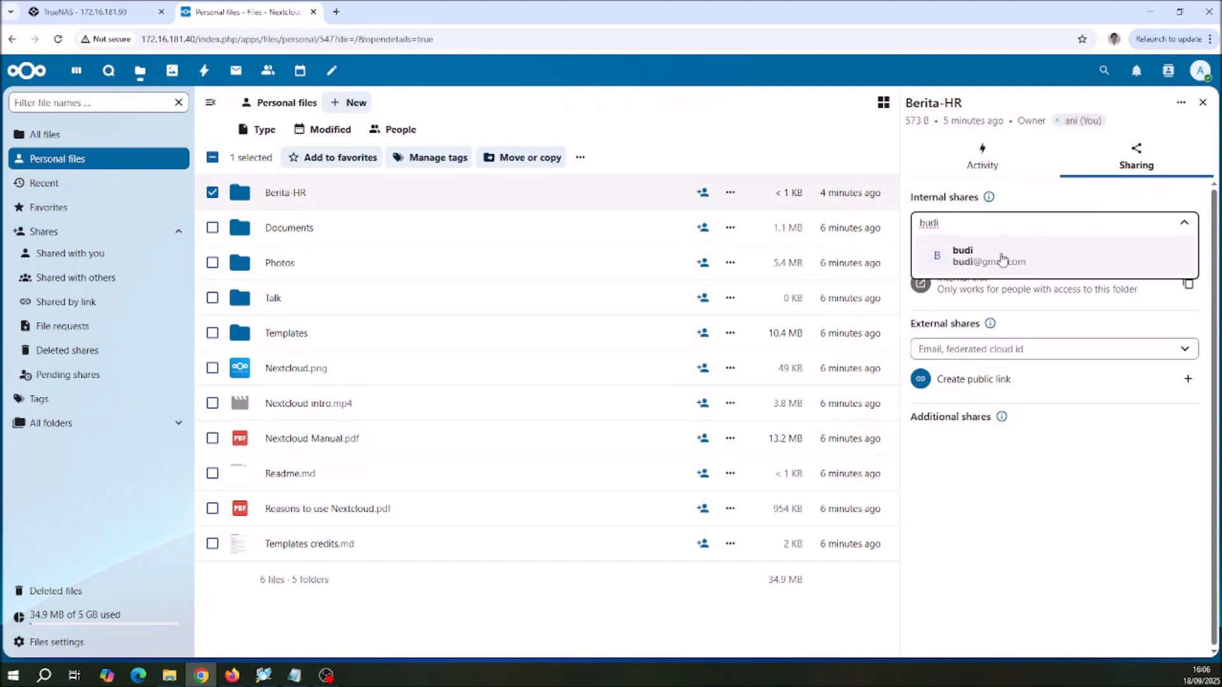
pyautogui.click(1002, 258)
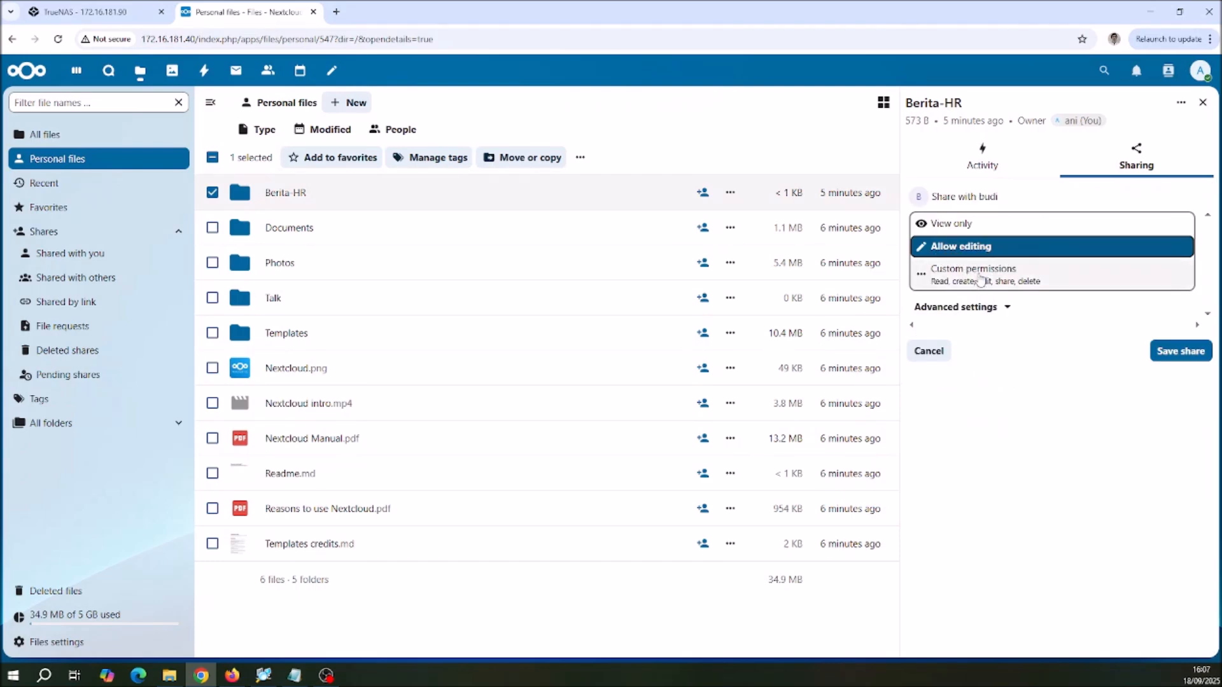
# Step: Give the recipient custom permissions with only Read allowed, removing Create, Edit, Share and Delete, and save the share
pyautogui.click(980, 278)
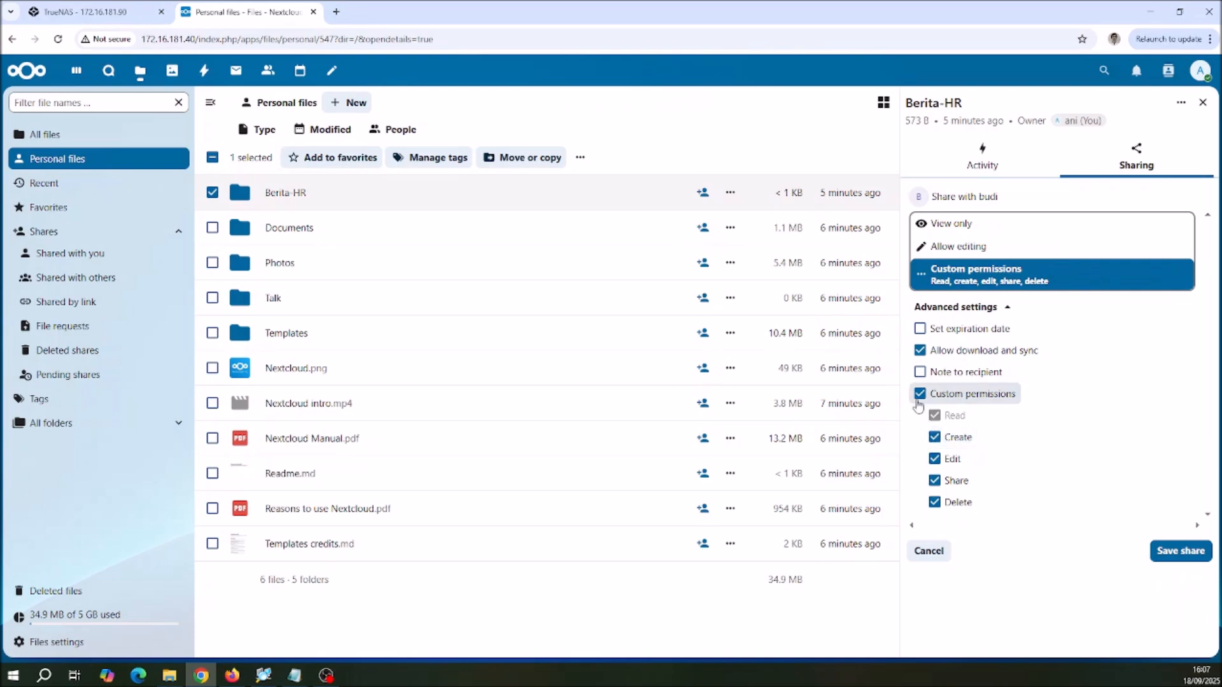
pyautogui.click(936, 439)
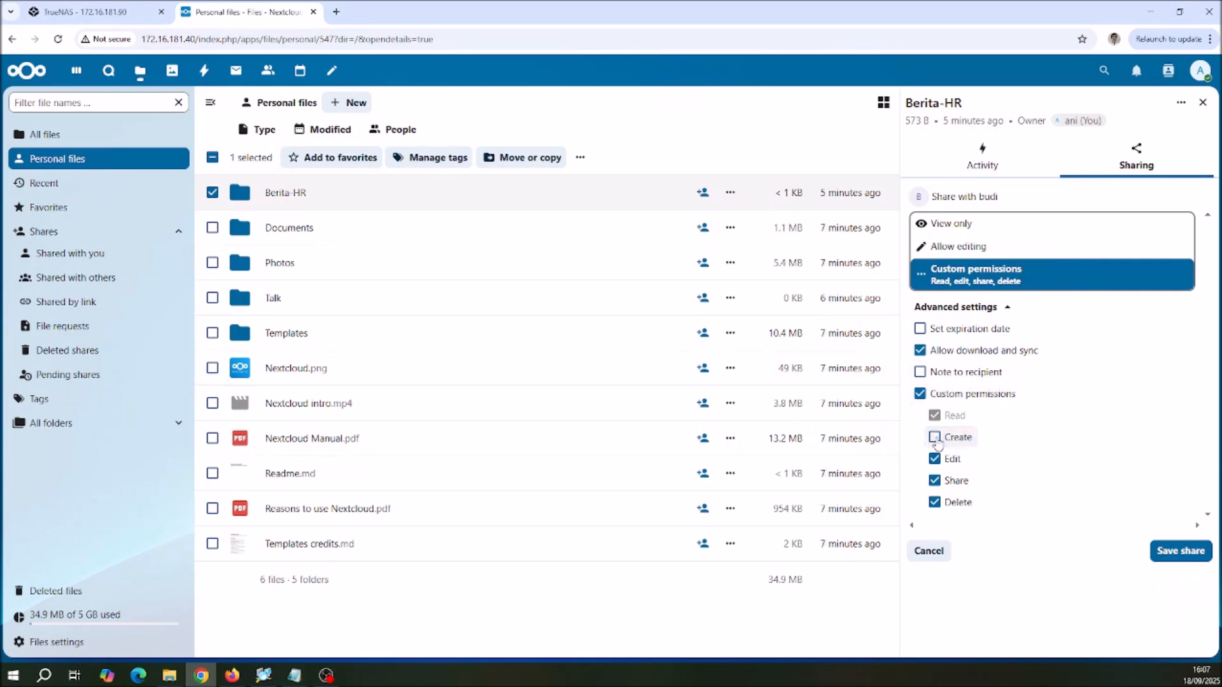
pyautogui.click(934, 459)
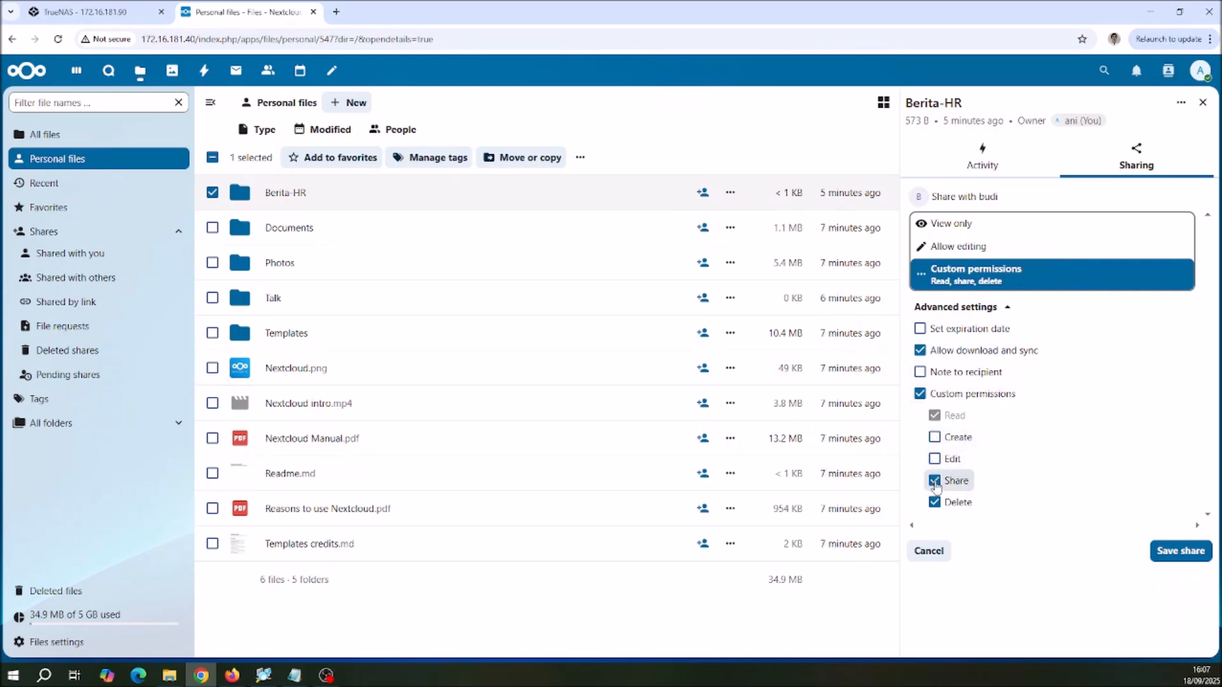
pyautogui.click(934, 502)
pyautogui.click(934, 482)
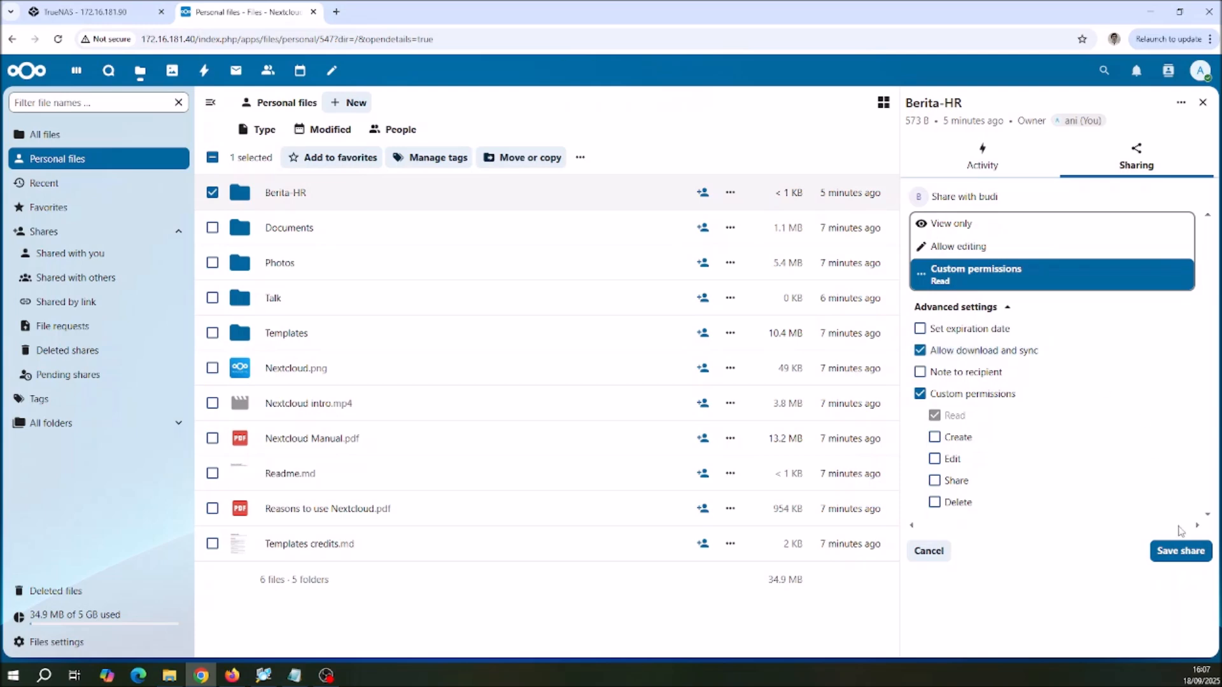
pyautogui.click(1181, 552)
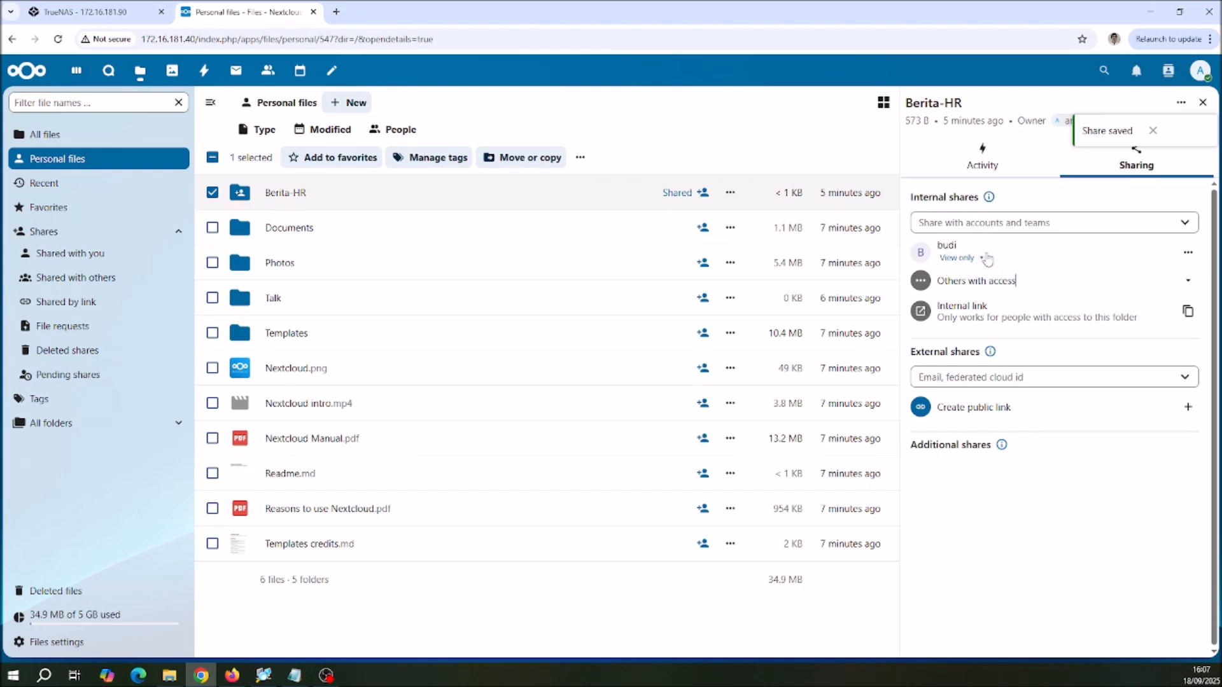
# Step: Share the Berita-HR folder with a second colleague's account using custom permissions with only Read allowed, save the share and deselect the folder
pyautogui.click(999, 224)
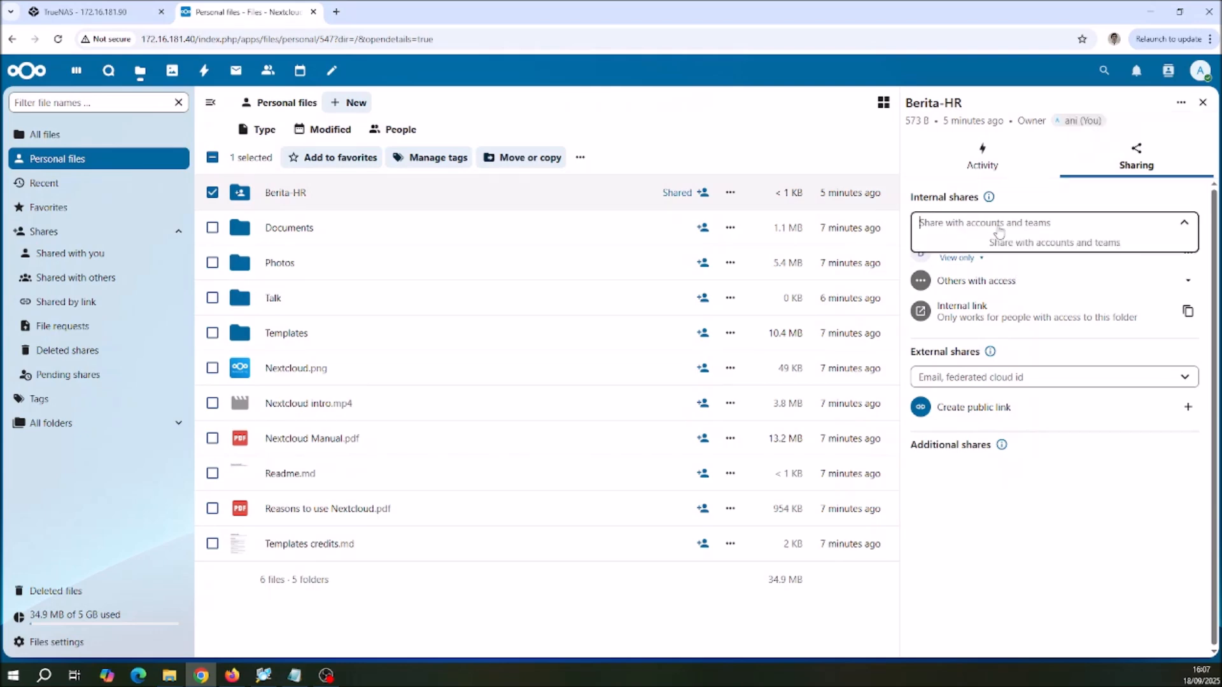
pyautogui.write('andi')
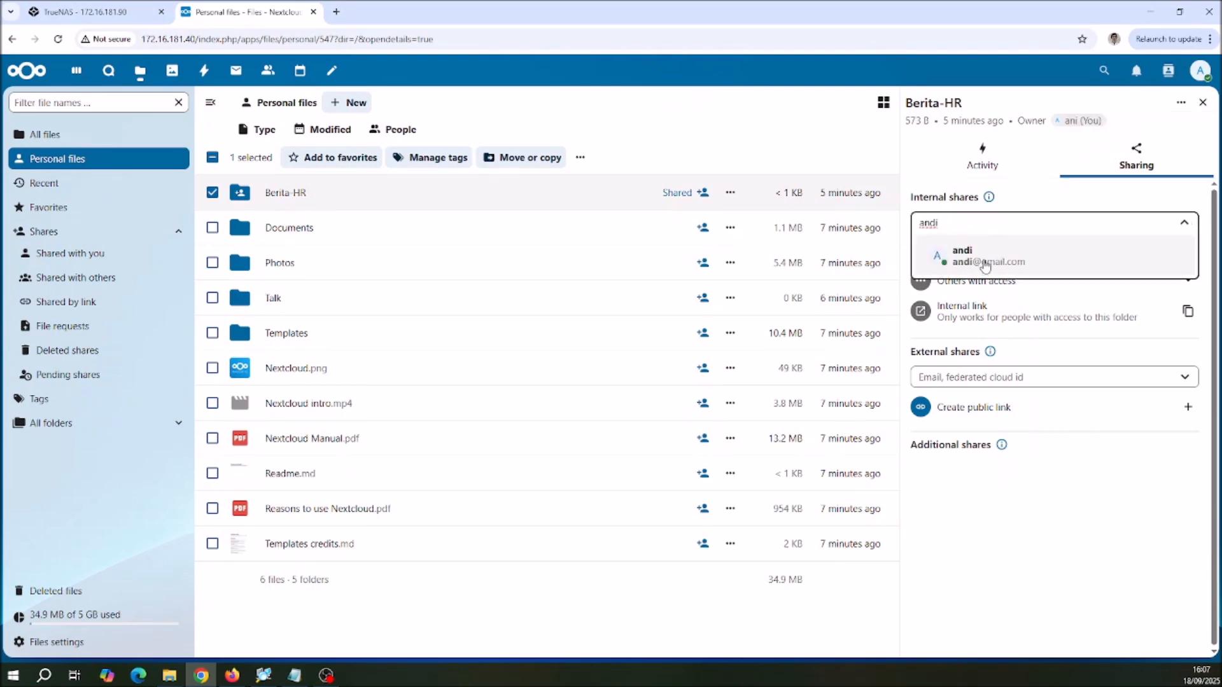
pyautogui.click(985, 266)
pyautogui.click(988, 279)
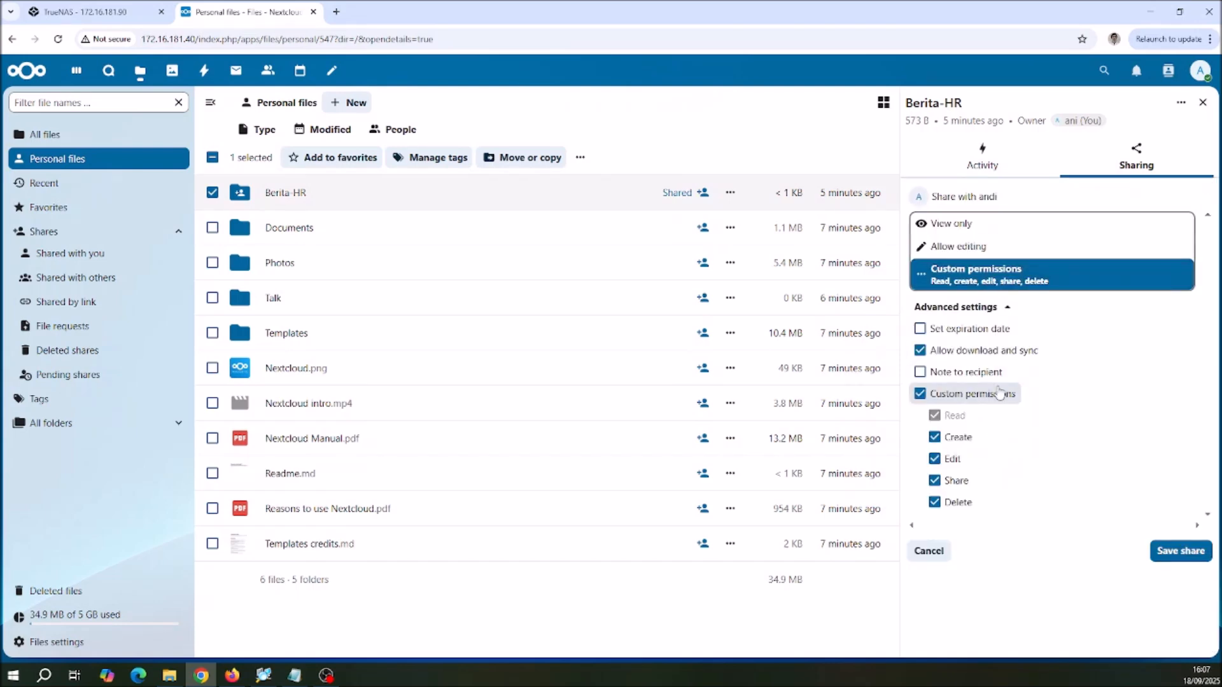
pyautogui.click(934, 438)
pyautogui.click(934, 459)
pyautogui.click(934, 481)
pyautogui.click(934, 502)
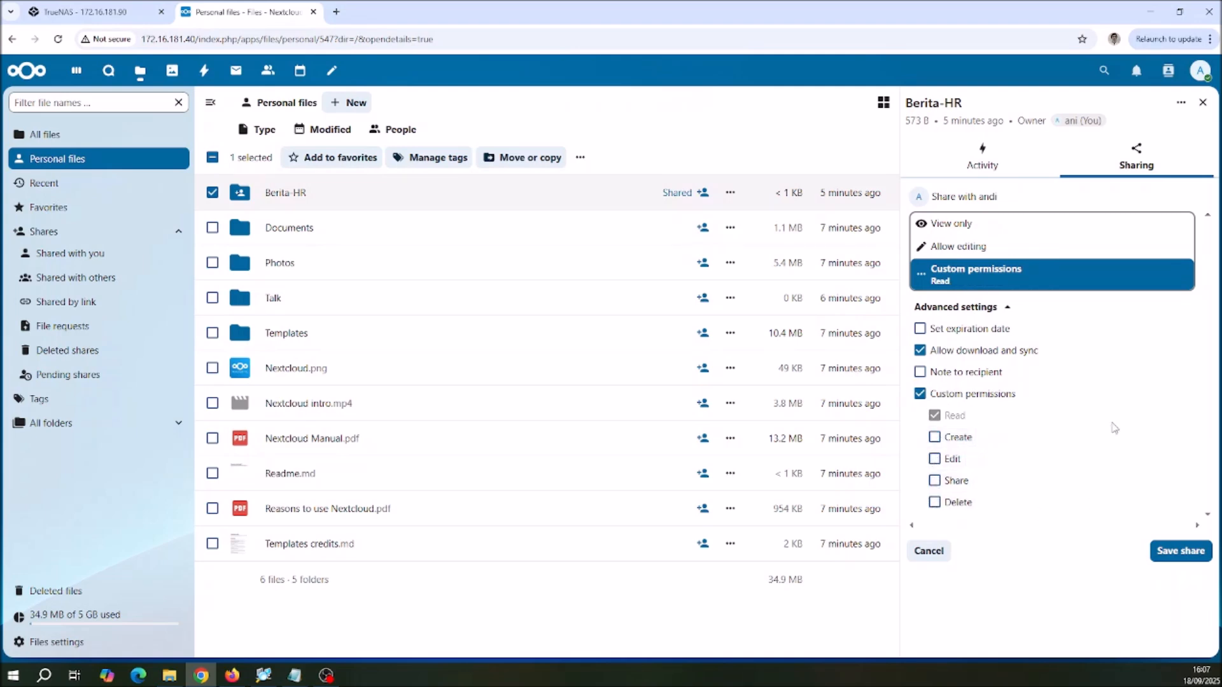
pyautogui.click(1184, 556)
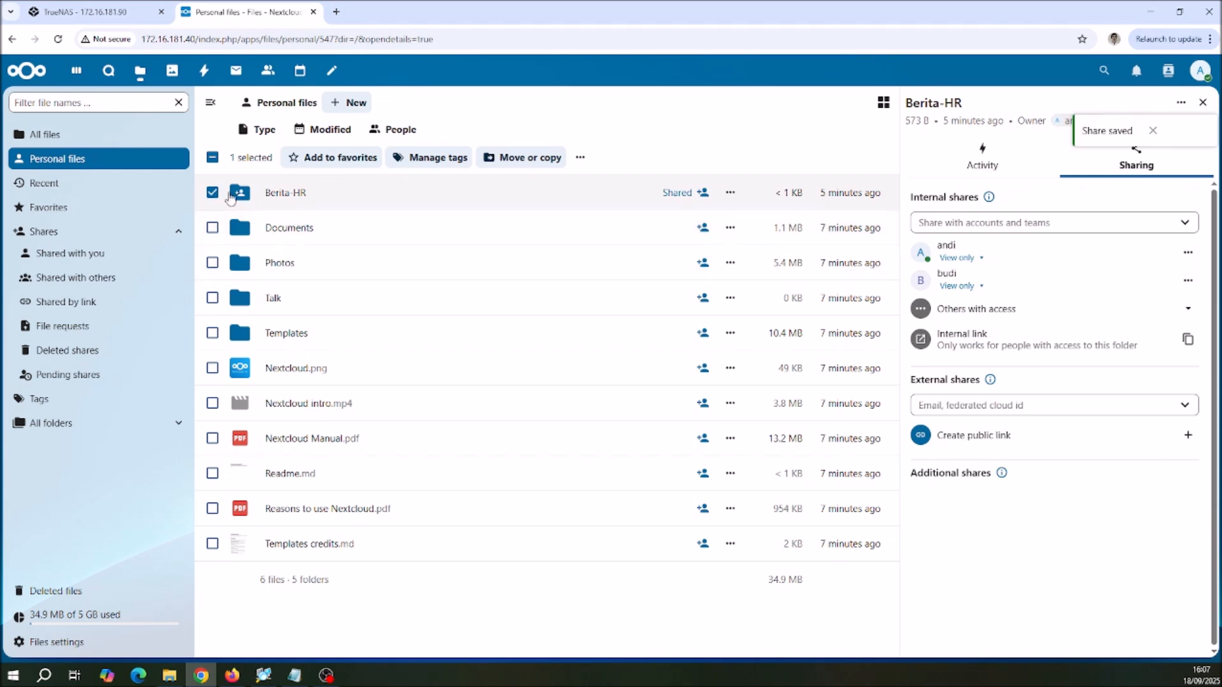
pyautogui.click(213, 193)
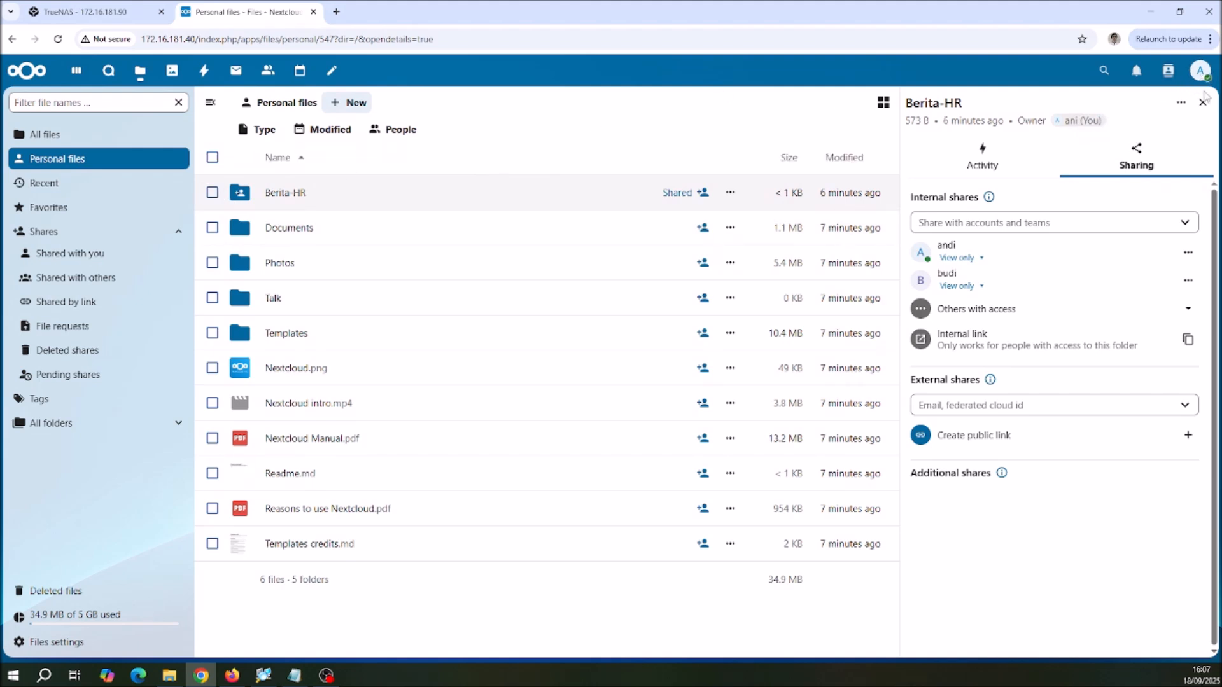
# Step: Log out of the folder owner's account and log in as the second share recipient, entering the account name and password
pyautogui.click(1201, 75)
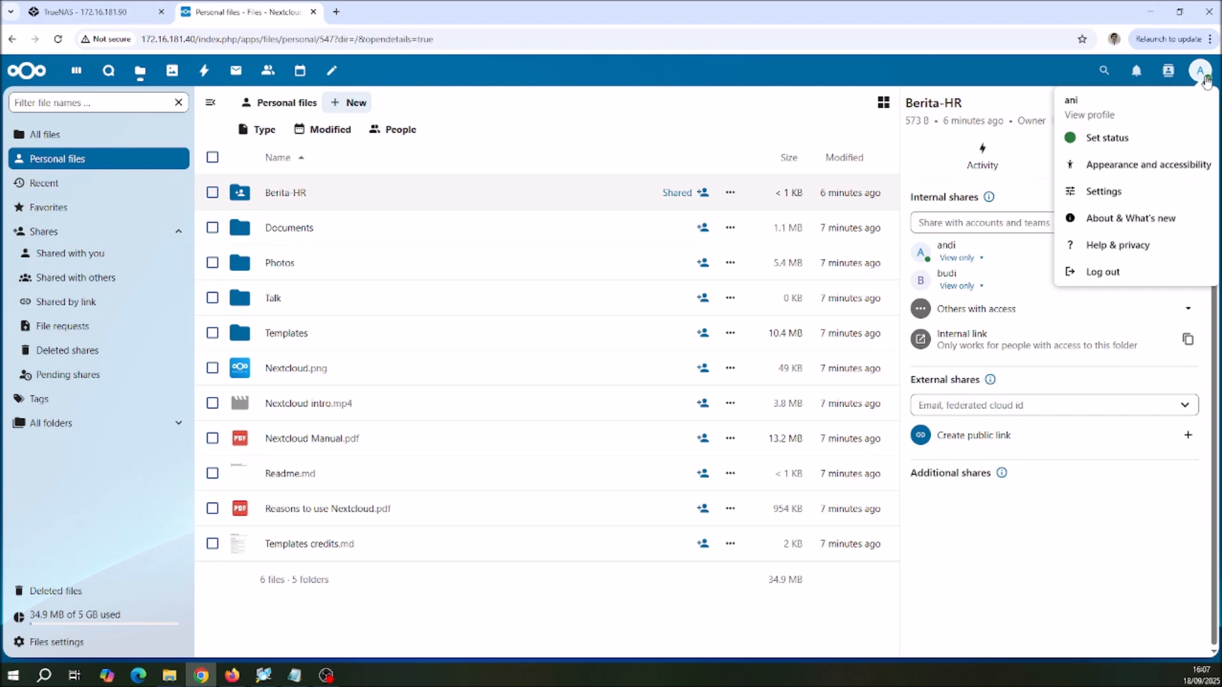
pyautogui.click(1105, 272)
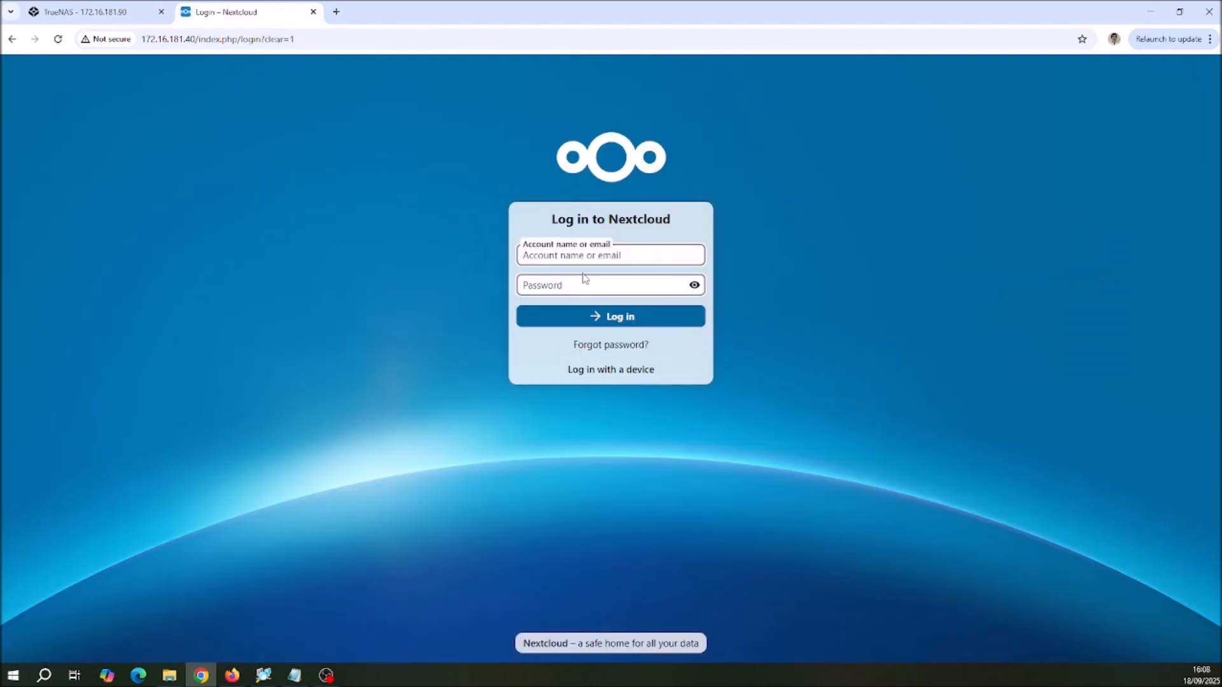
pyautogui.write('andi')
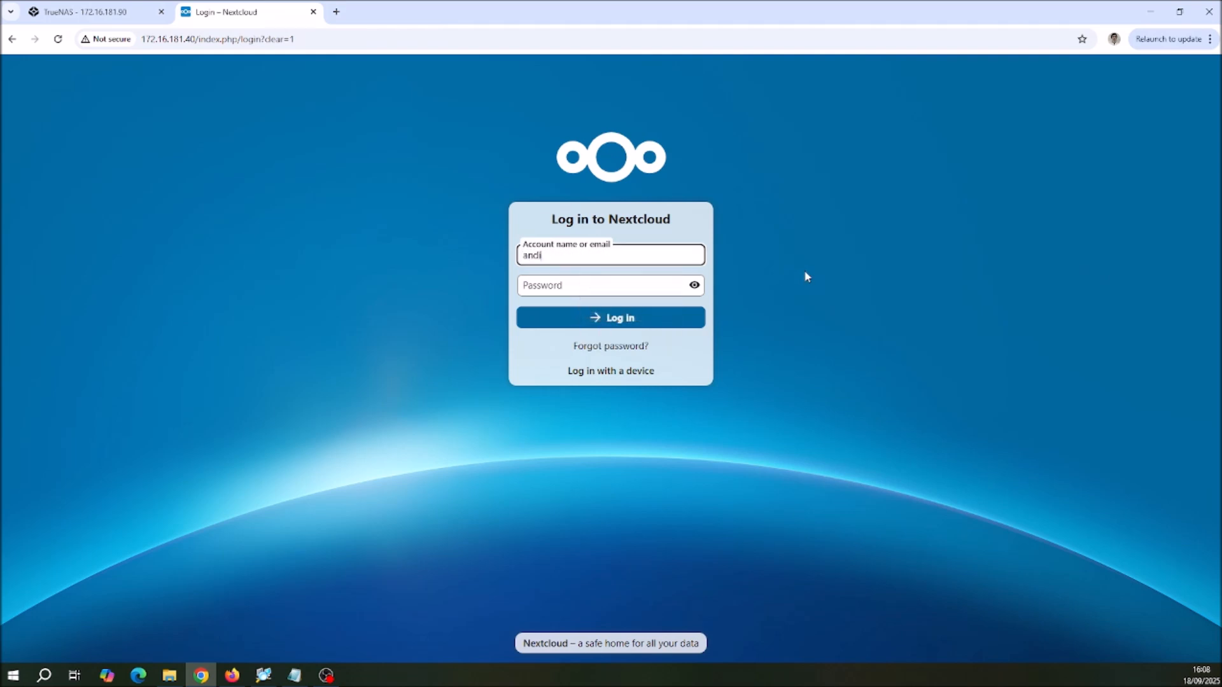
pyautogui.click(583, 286)
pyautogui.write('•')
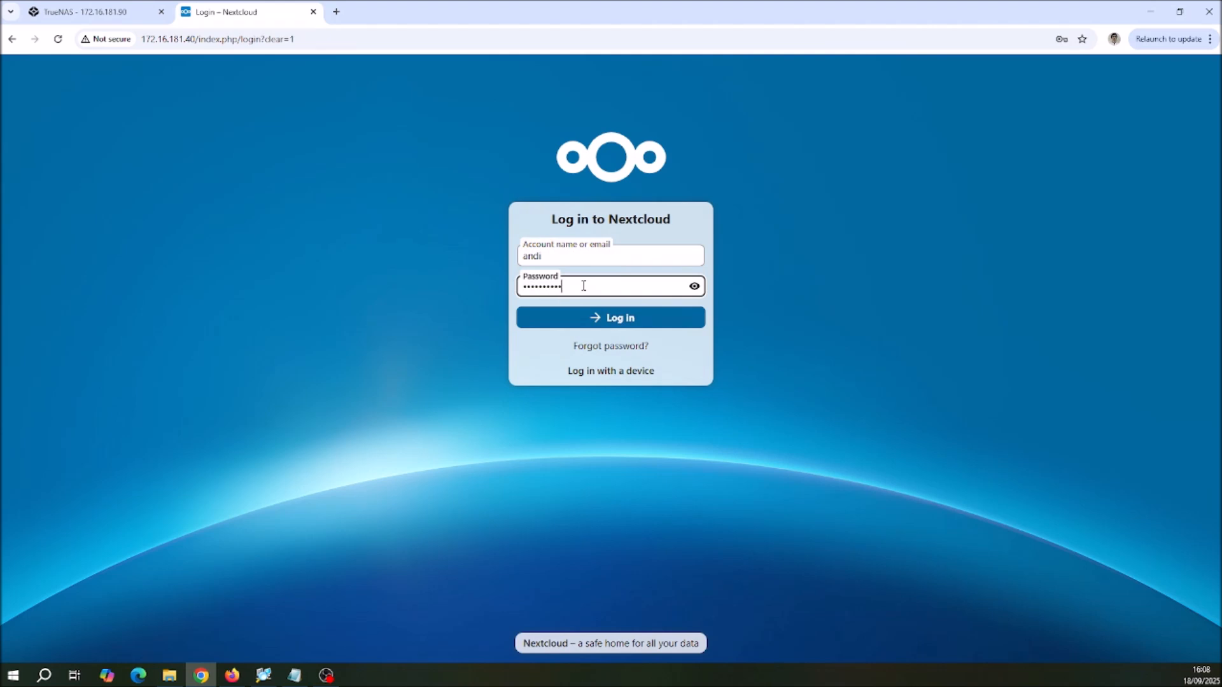
pyautogui.click(609, 326)
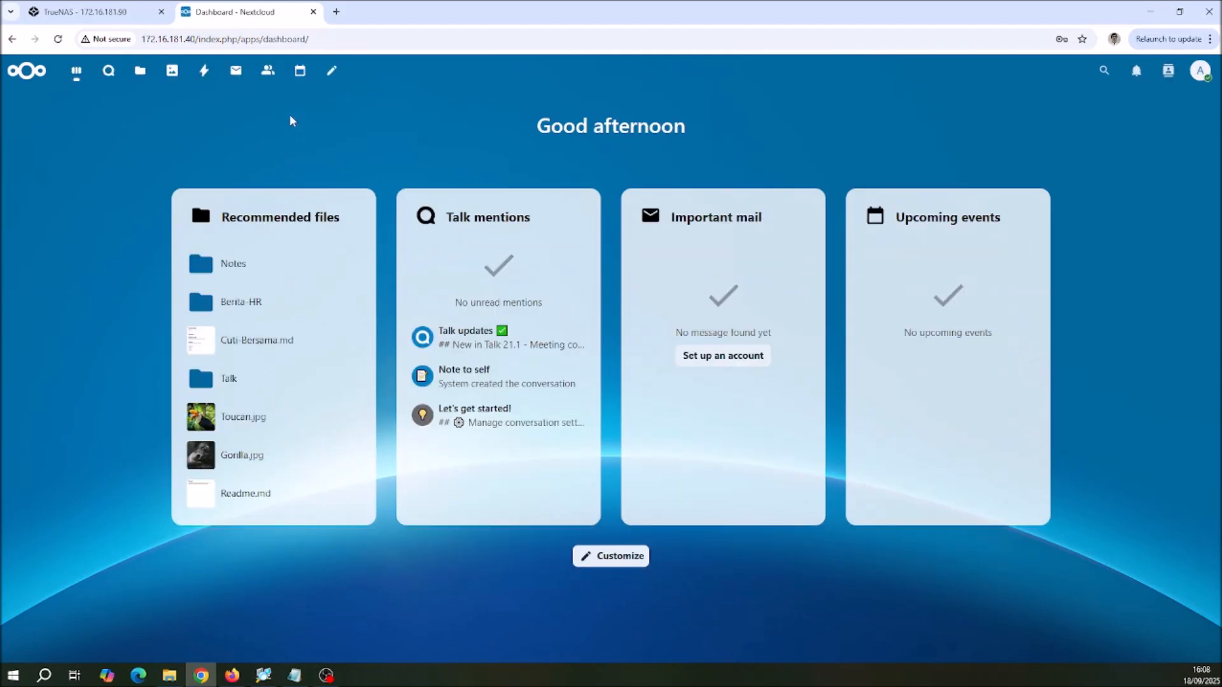
pyautogui.hotkey('alt', 'Tab')
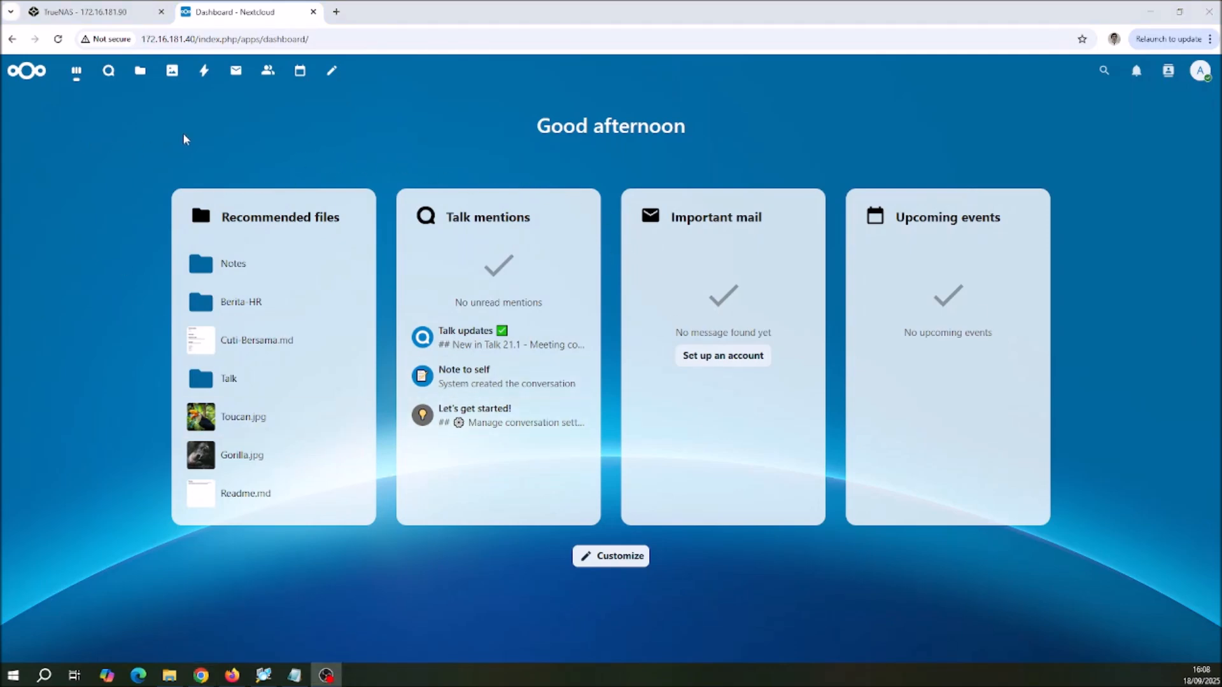
# Step: Open Cuti-Bersama.md from the shared Berita-HR folder in Files, look through the whole document and close it
pyautogui.click(140, 75)
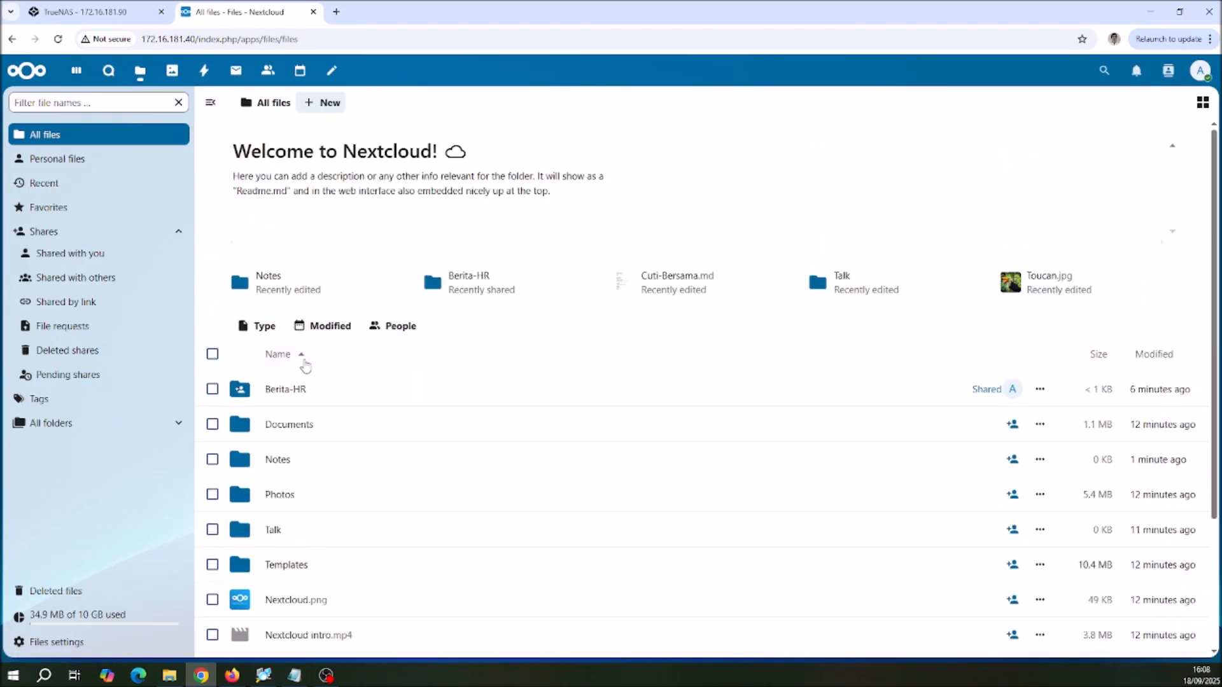
pyautogui.scroll(-1, 391, 374)
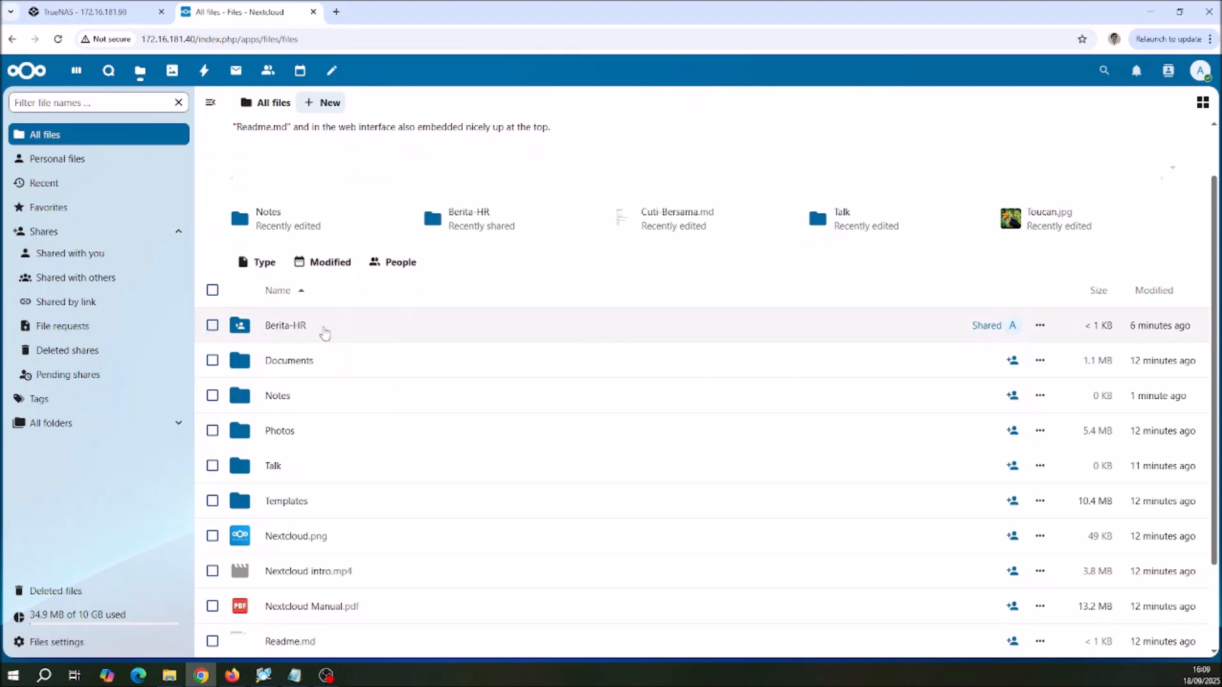
pyautogui.doubleClick(299, 330)
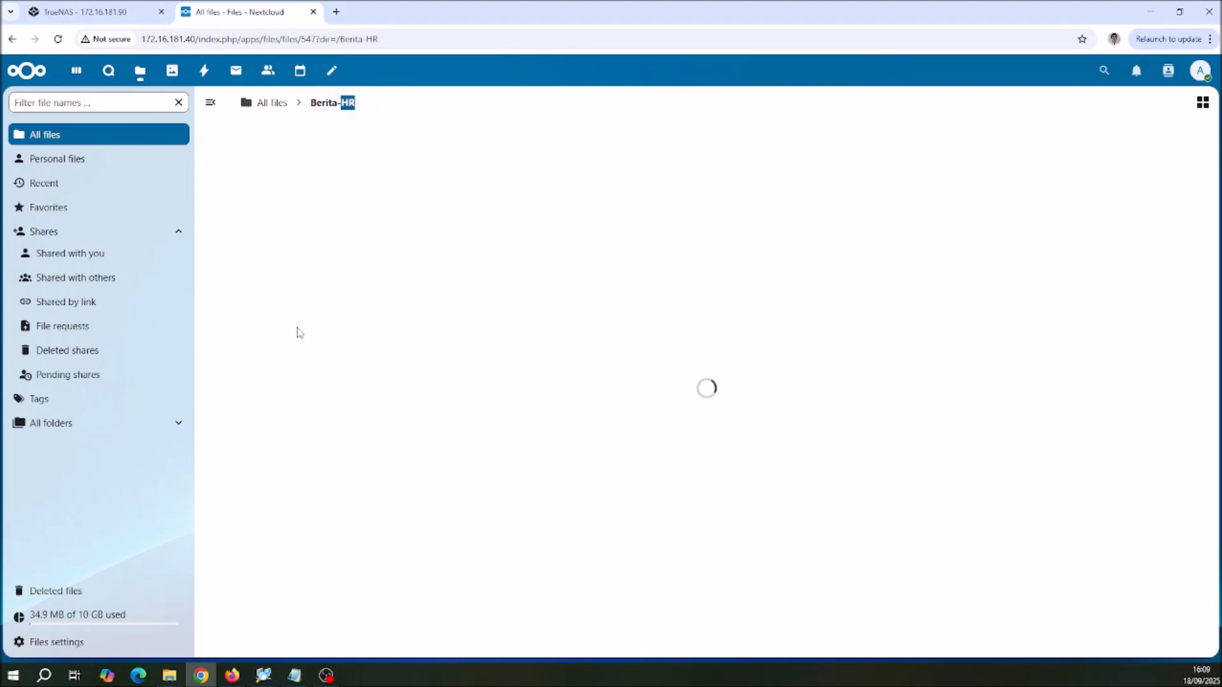
pyautogui.click(315, 199)
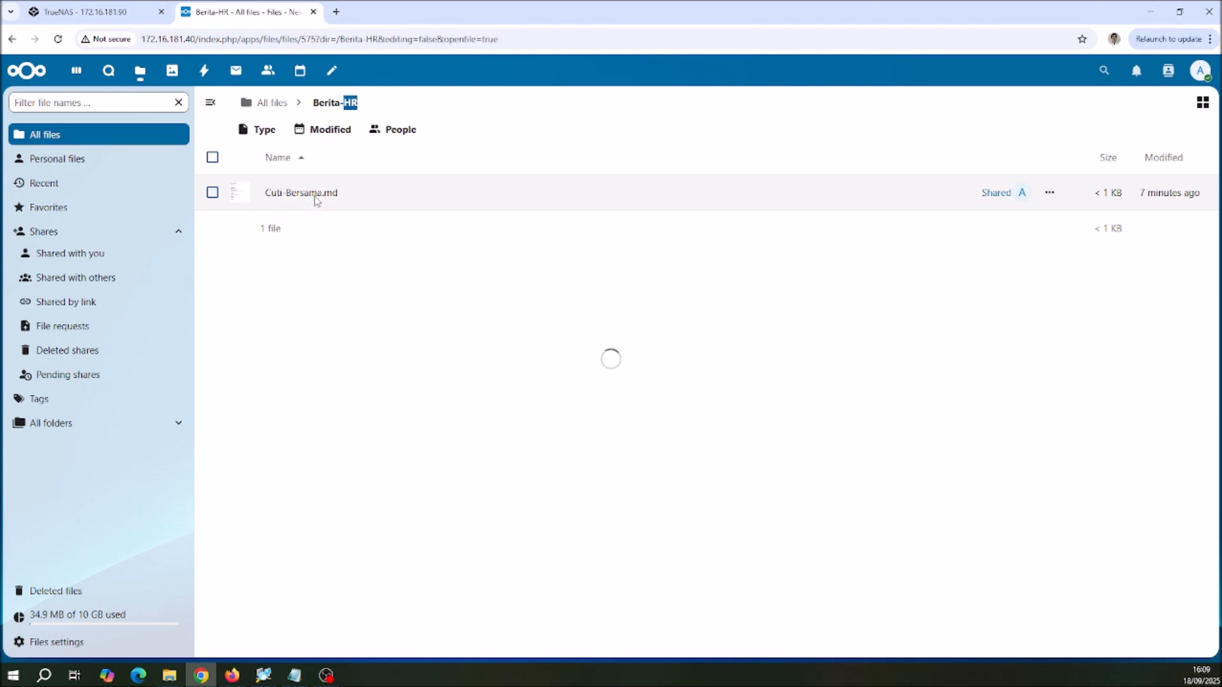
pyautogui.scroll(-2, 520, 335)
pyautogui.scroll(-5, 517, 335)
pyautogui.scroll(7, 518, 335)
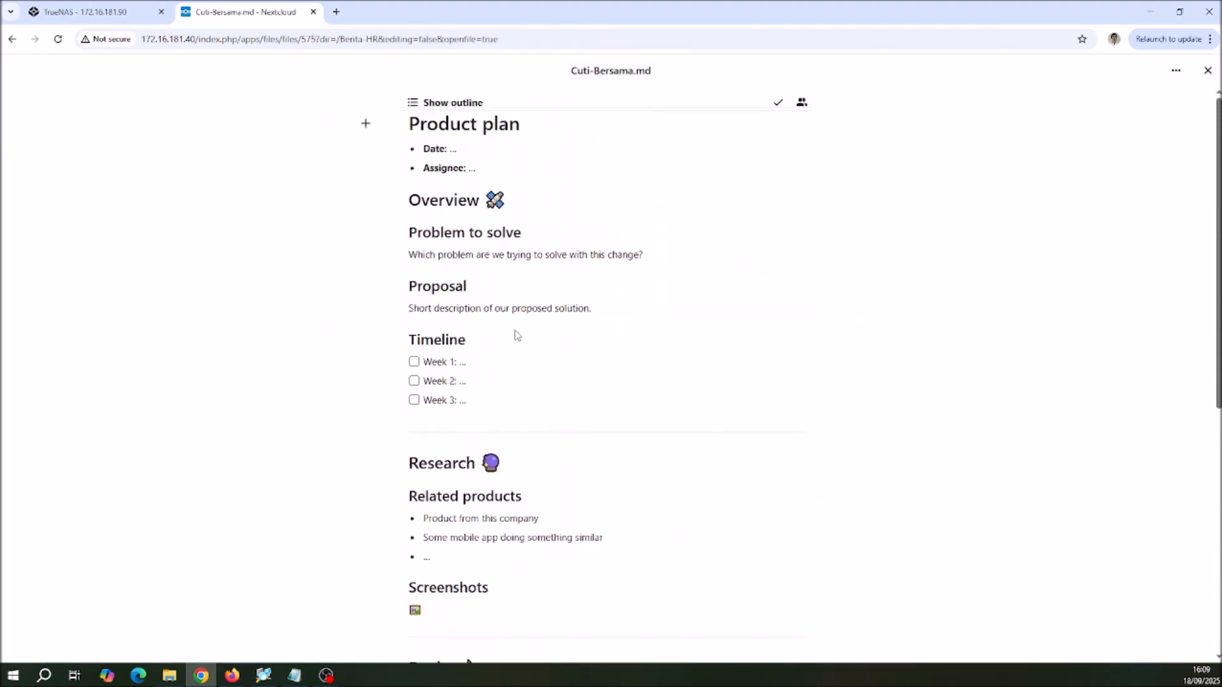
pyautogui.scroll(-5, 517, 335)
pyautogui.scroll(6, 517, 336)
pyautogui.click(1207, 70)
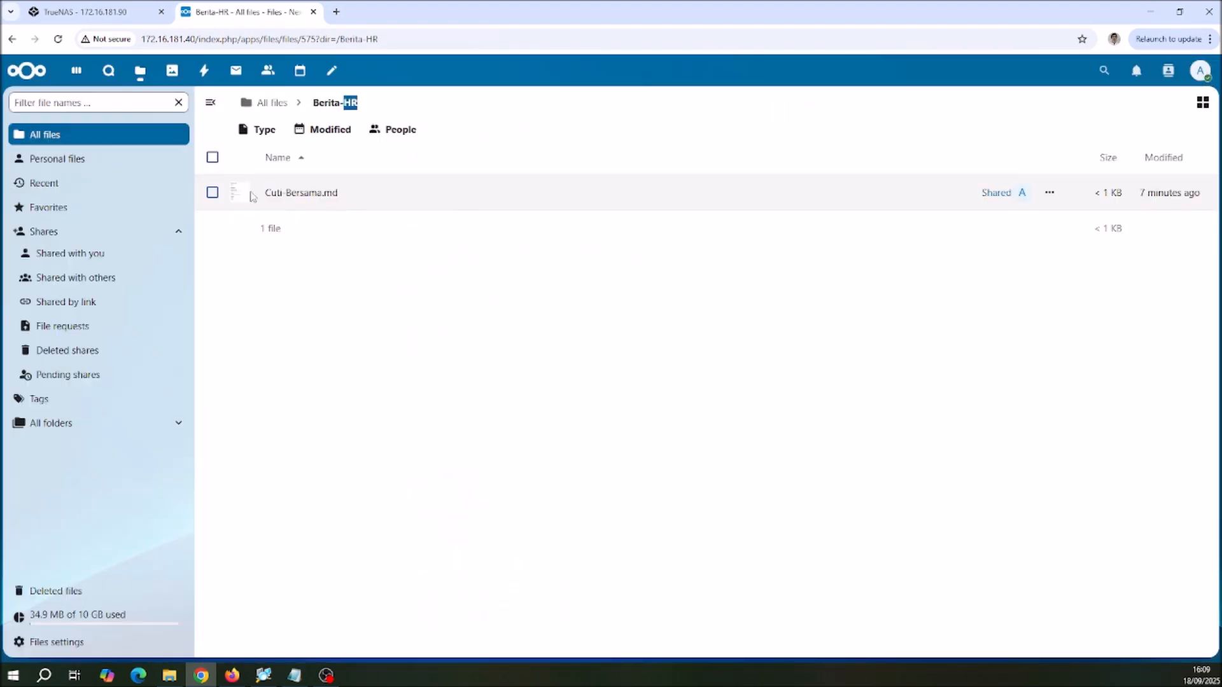
# Step: Check the actions available to this account for Cuti-Bersama.md, including the reminder options, and deselect the file
pyautogui.click(212, 192)
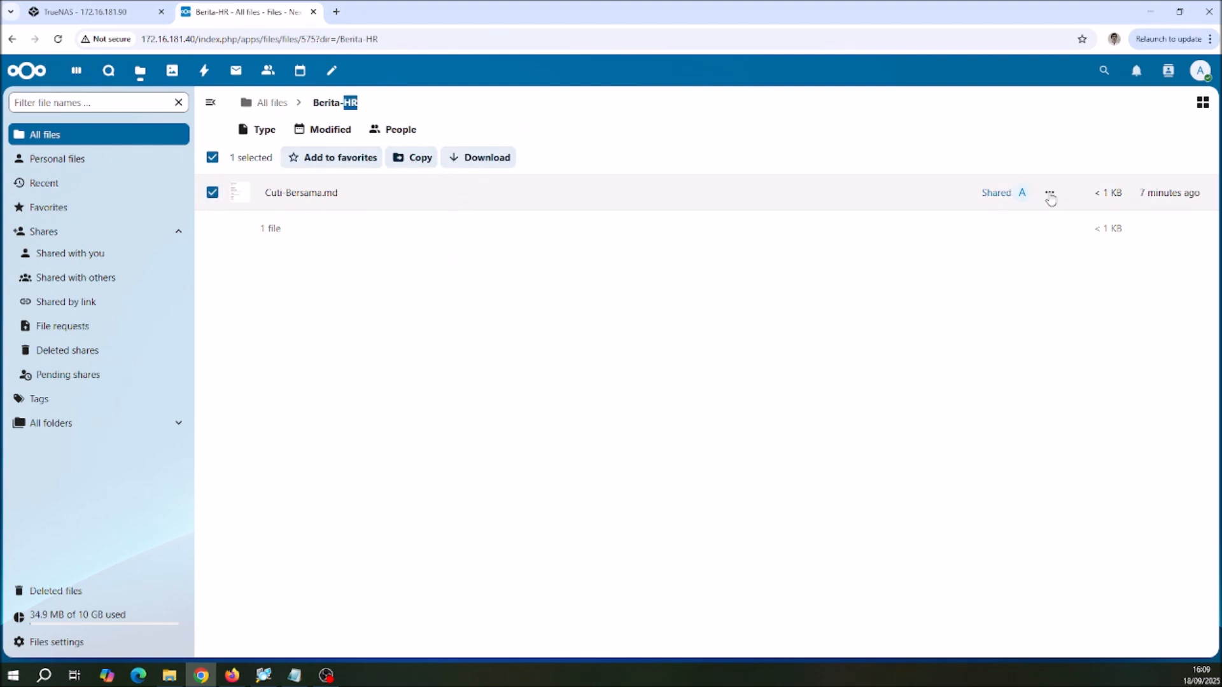
pyautogui.click(1049, 194)
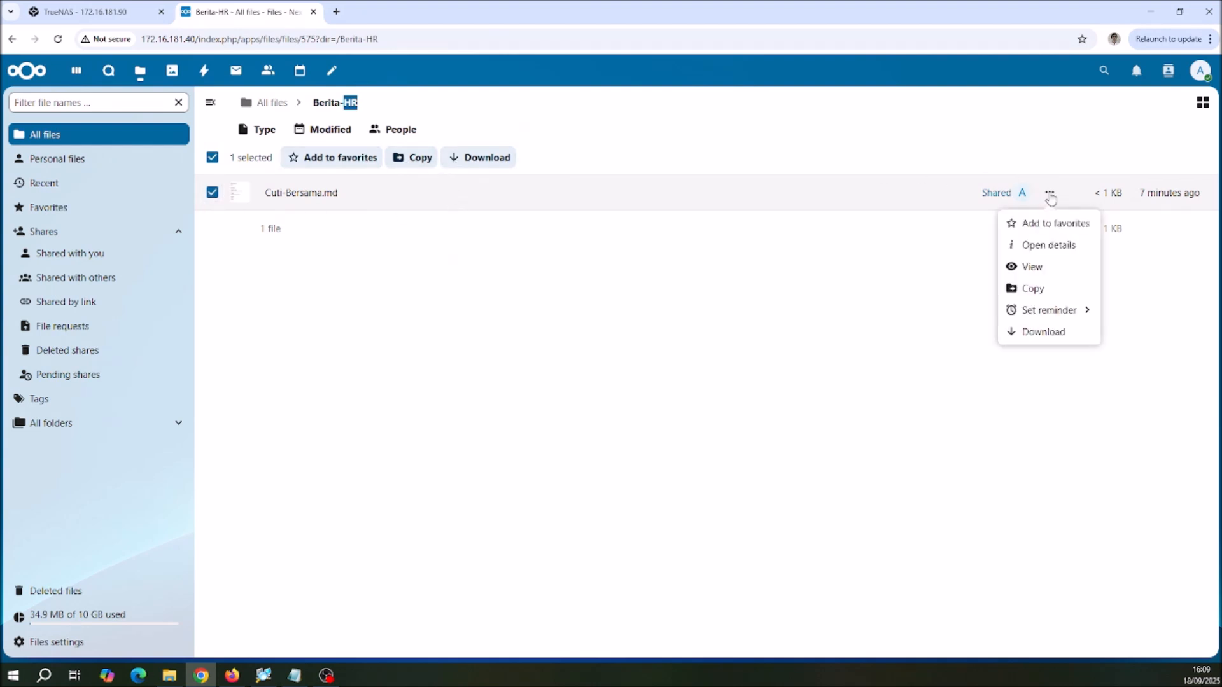
pyautogui.click(1086, 313)
pyautogui.click(752, 267)
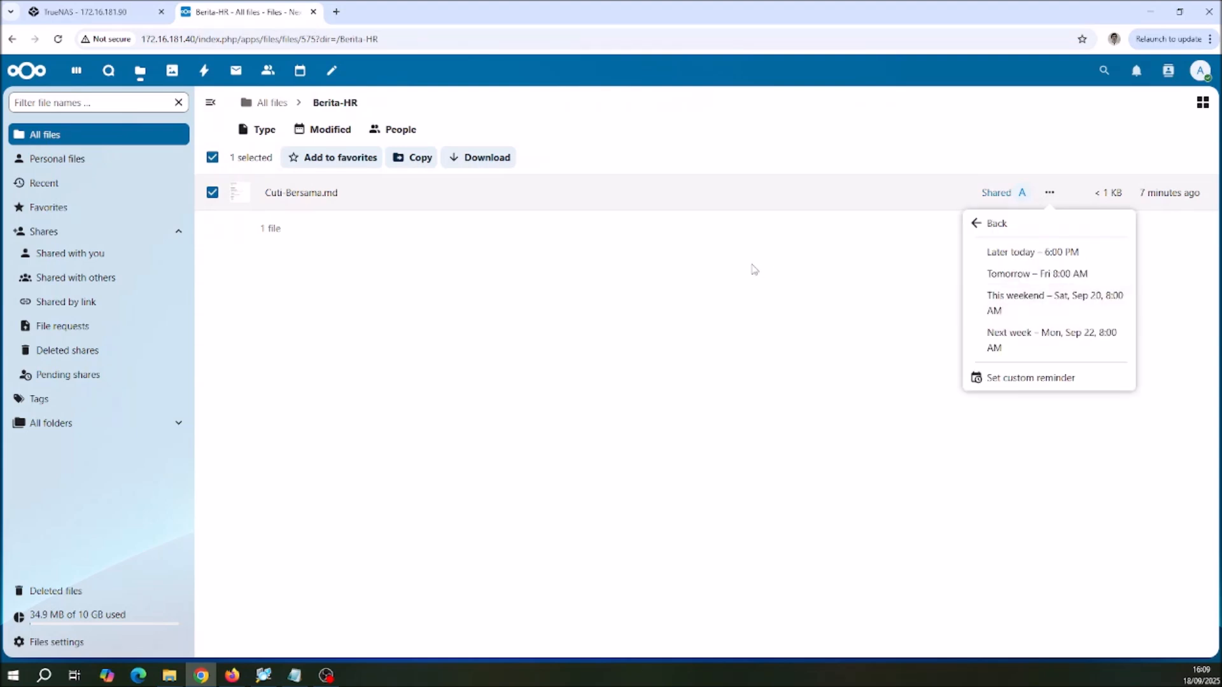
pyautogui.click(211, 194)
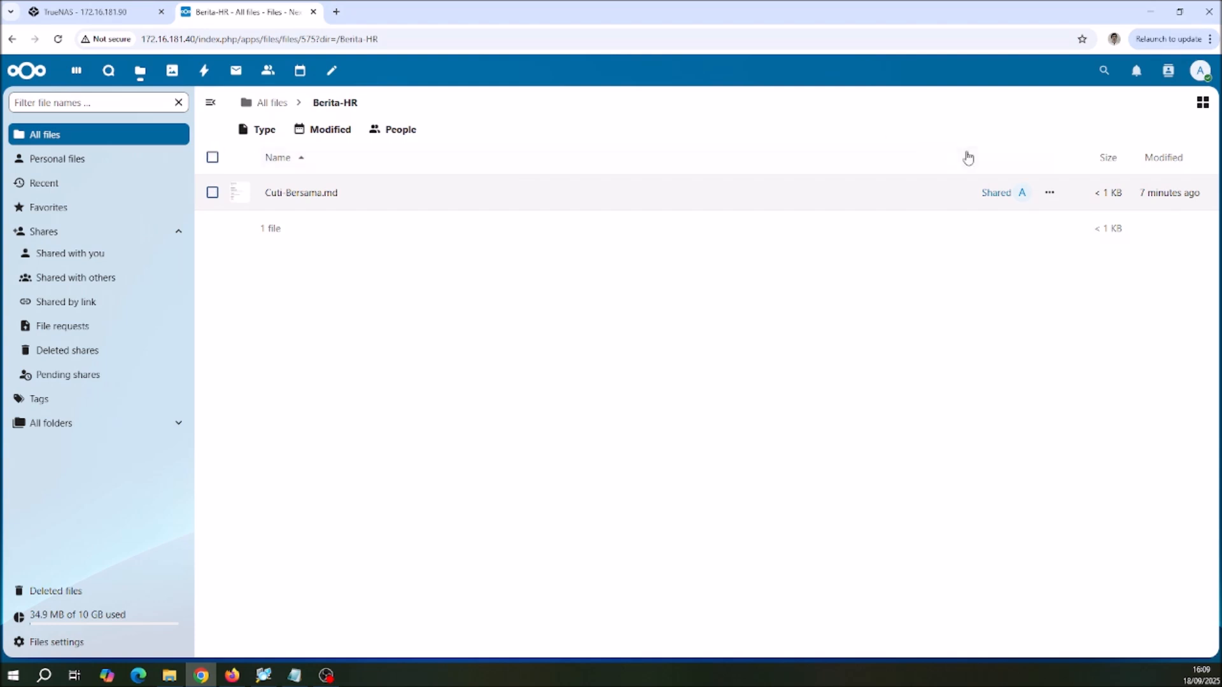
# Step: Log out and log in as the first share recipient, entering that account's name and password
pyautogui.click(1200, 70)
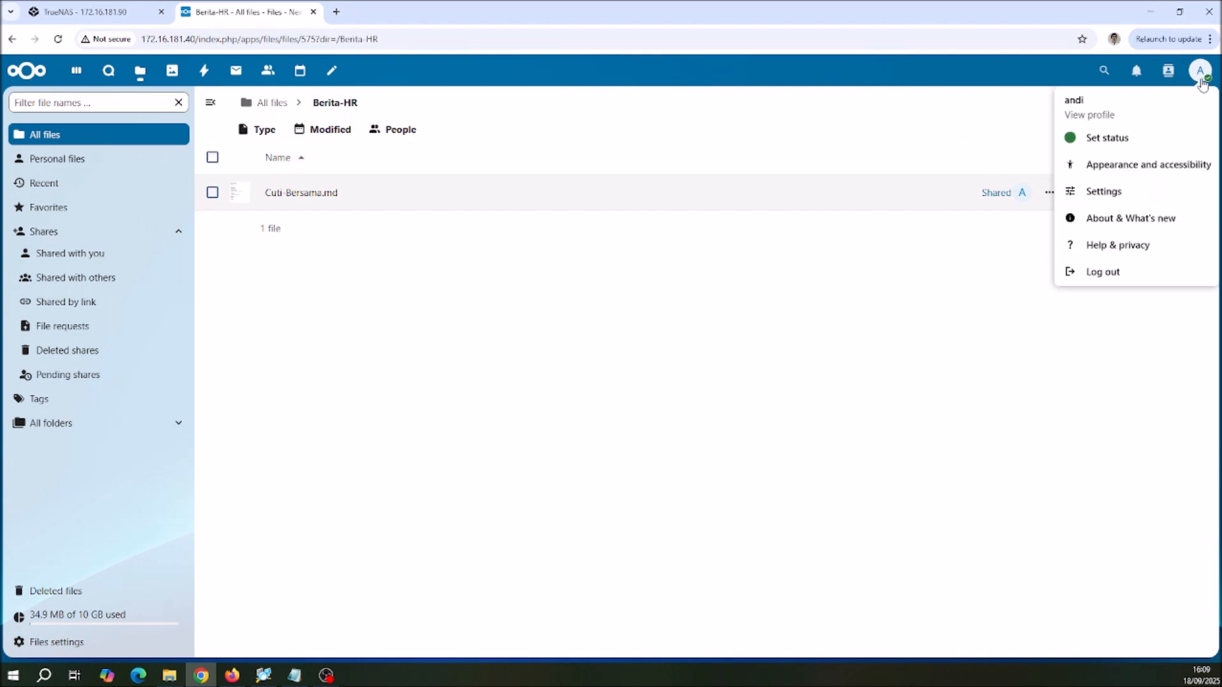
pyautogui.click(1102, 274)
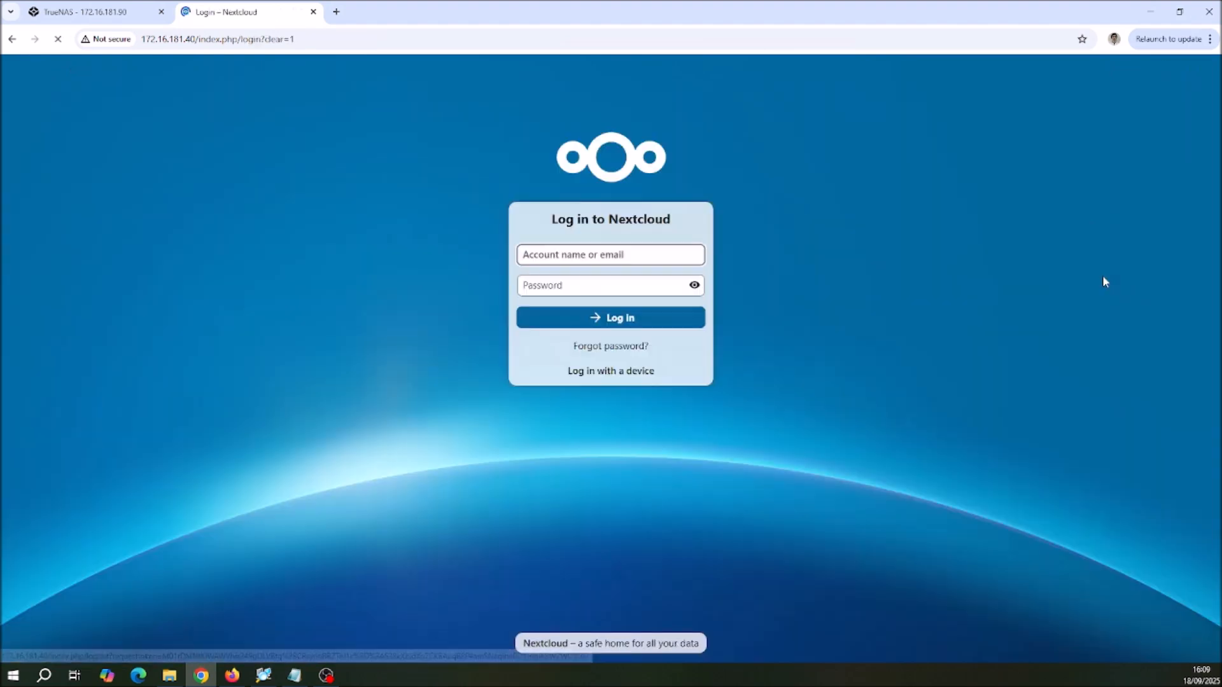
pyautogui.write('budi')
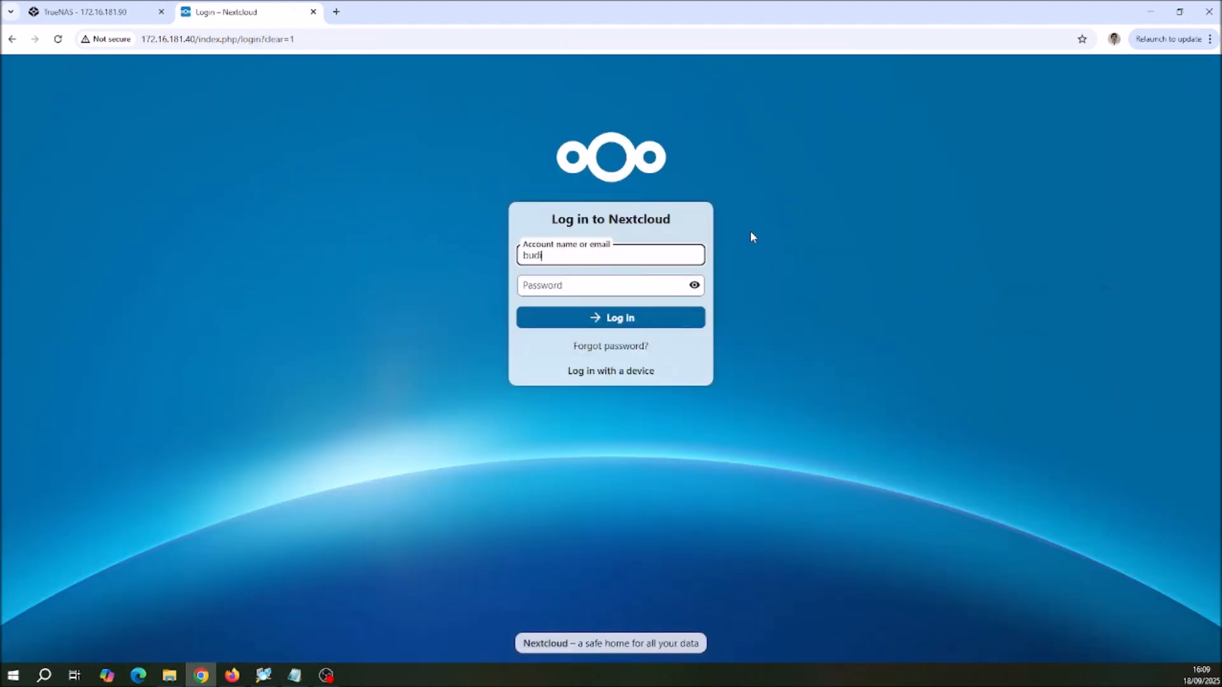
pyautogui.press('Tab')
pyautogui.write('*************')
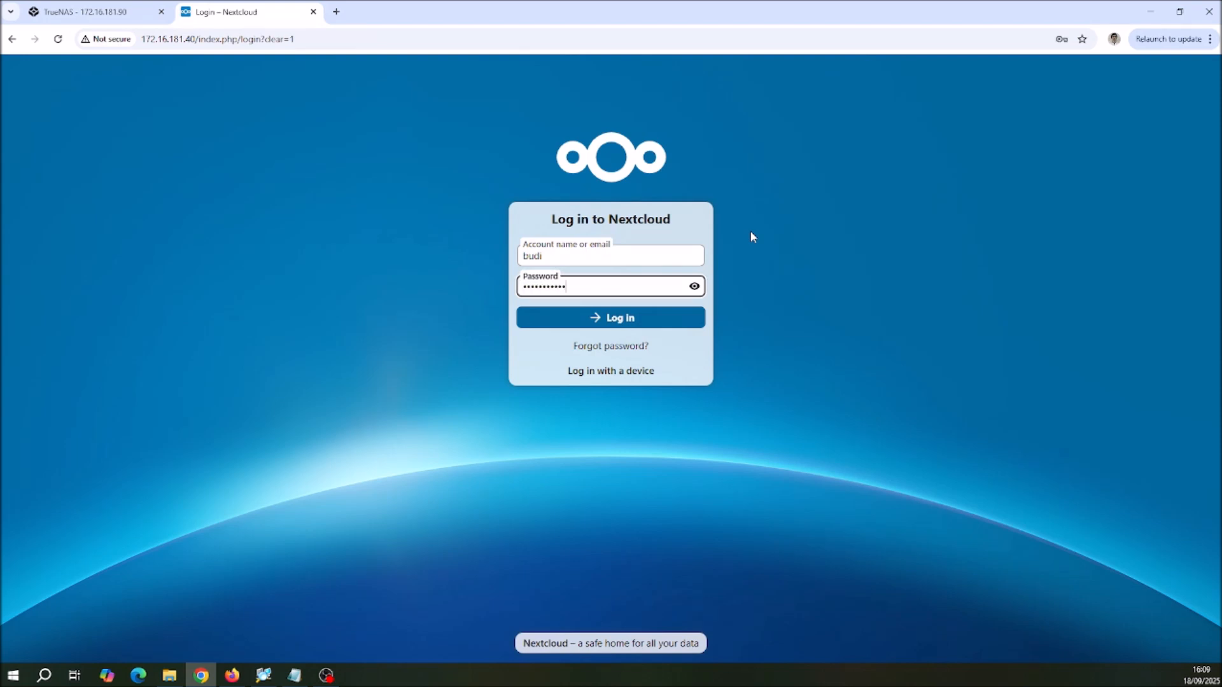
pyautogui.click(625, 324)
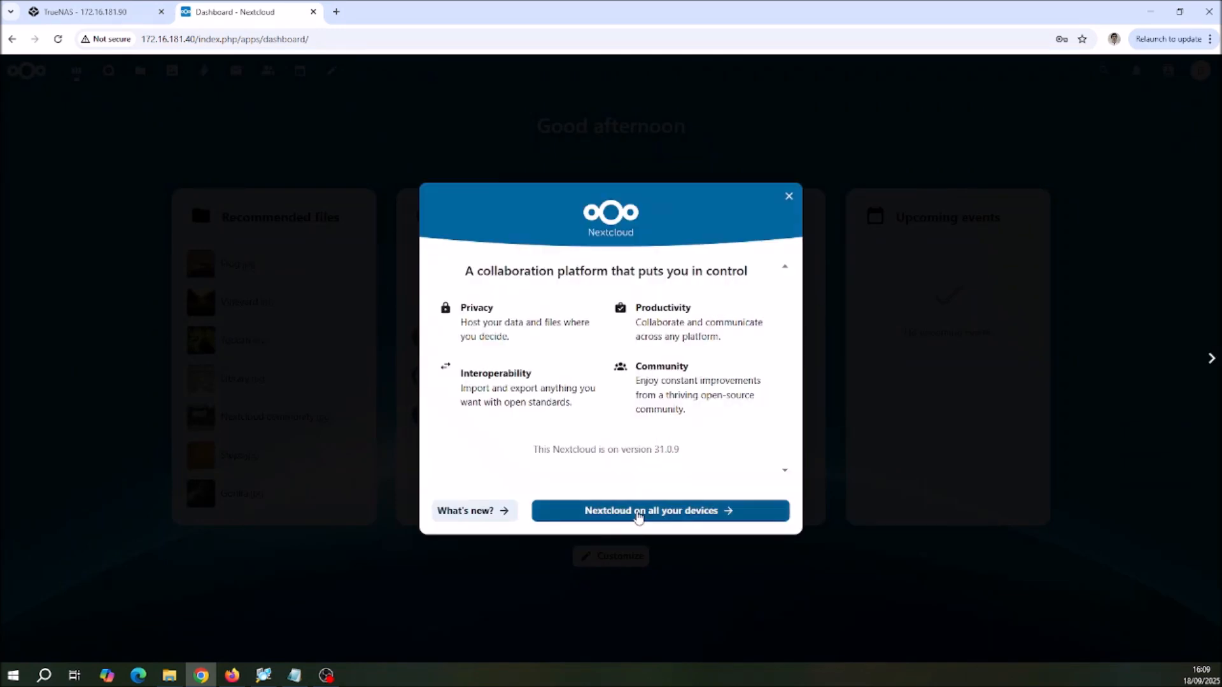
# Step: Page through the Nextcloud Hub 10 introduction, close it and check which account is signed in
pyautogui.click(637, 512)
pyautogui.click(638, 513)
pyautogui.click(638, 513)
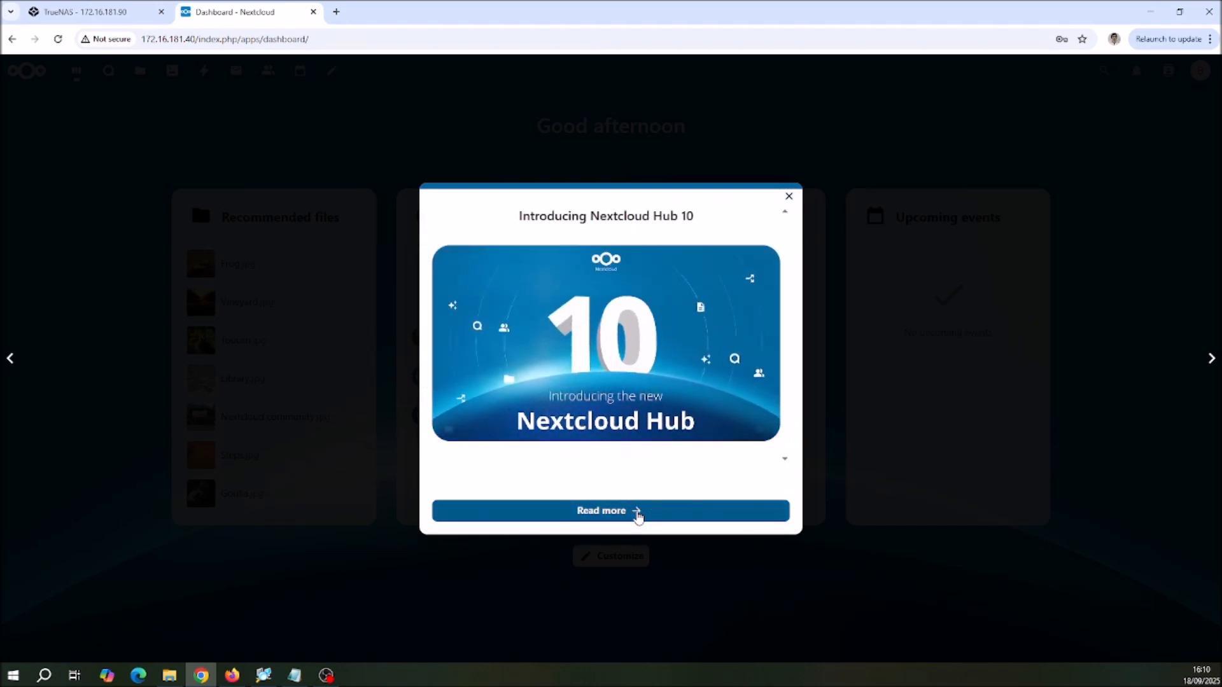
pyautogui.click(638, 513)
pyautogui.click(638, 513)
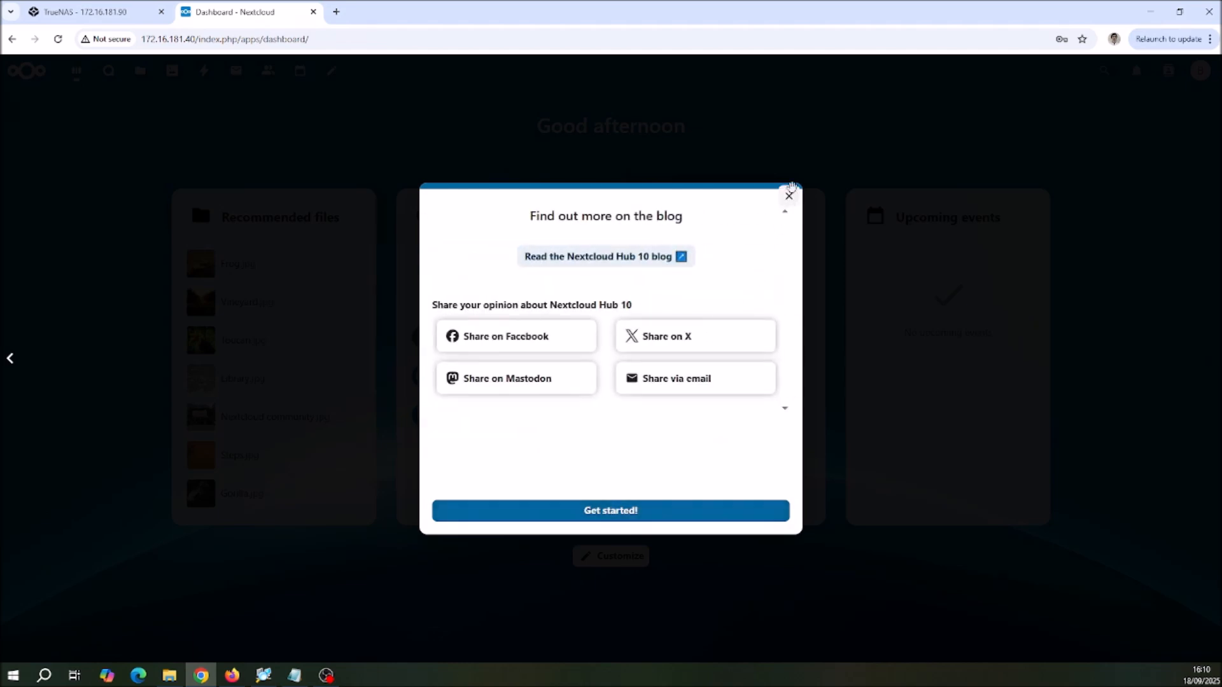
pyautogui.click(789, 196)
pyautogui.click(1200, 70)
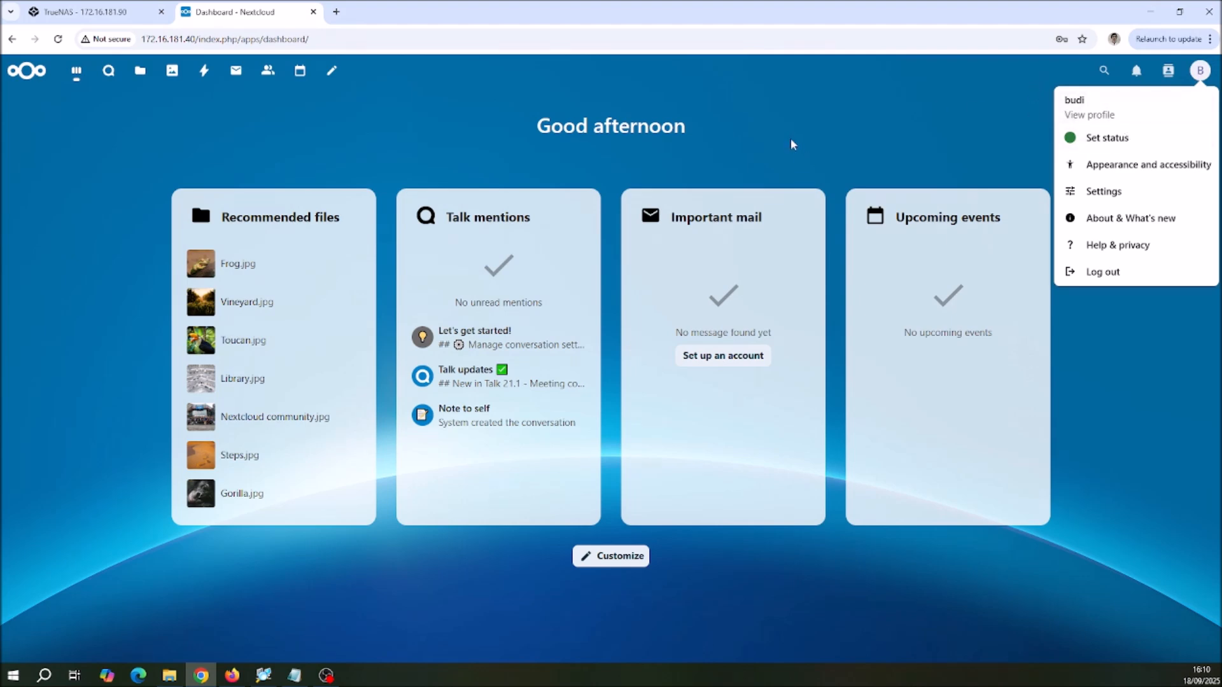
pyautogui.click(97, 126)
# Step: View Cuti-Bersama.md in the shared Berita-HR folder, close it and check which file actions this account is offered
pyautogui.click(140, 72)
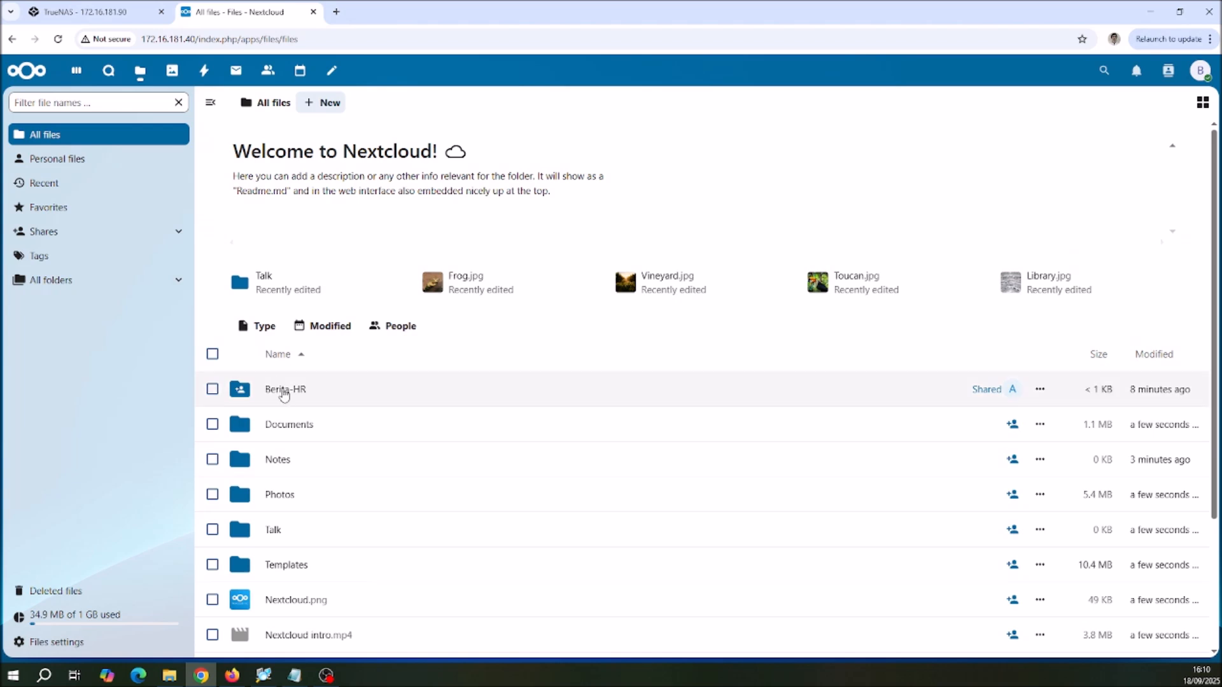
pyautogui.scroll(-2, 280, 389)
pyautogui.click(290, 277)
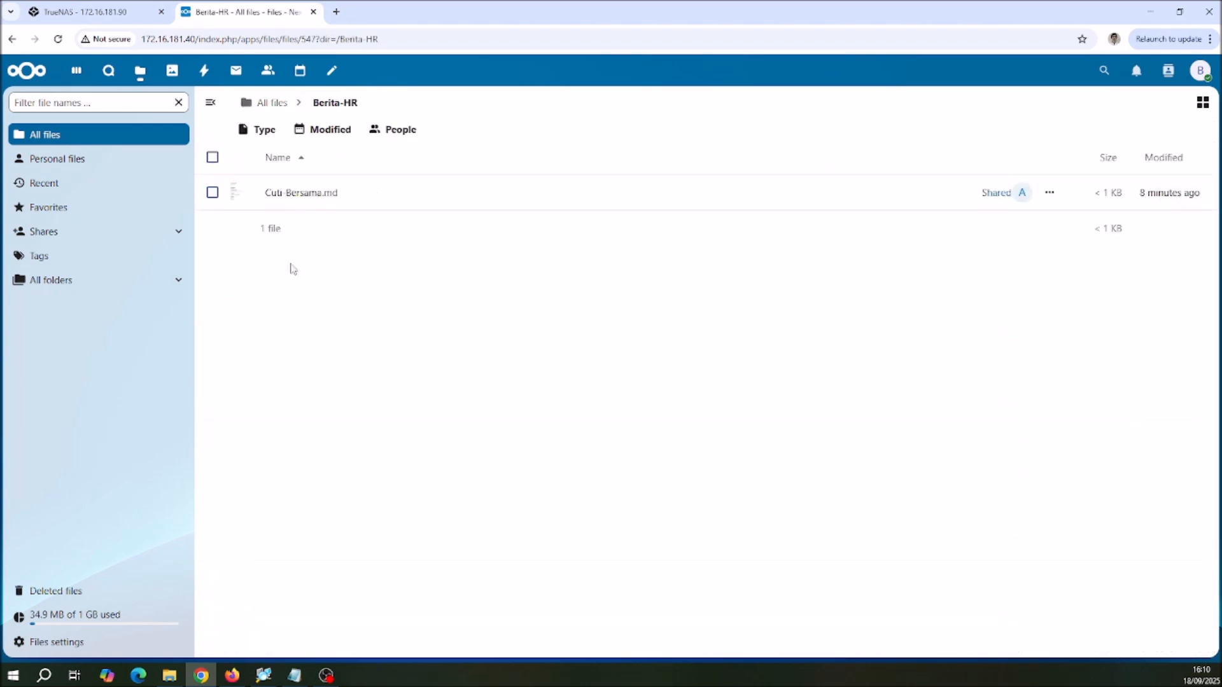
pyautogui.click(302, 194)
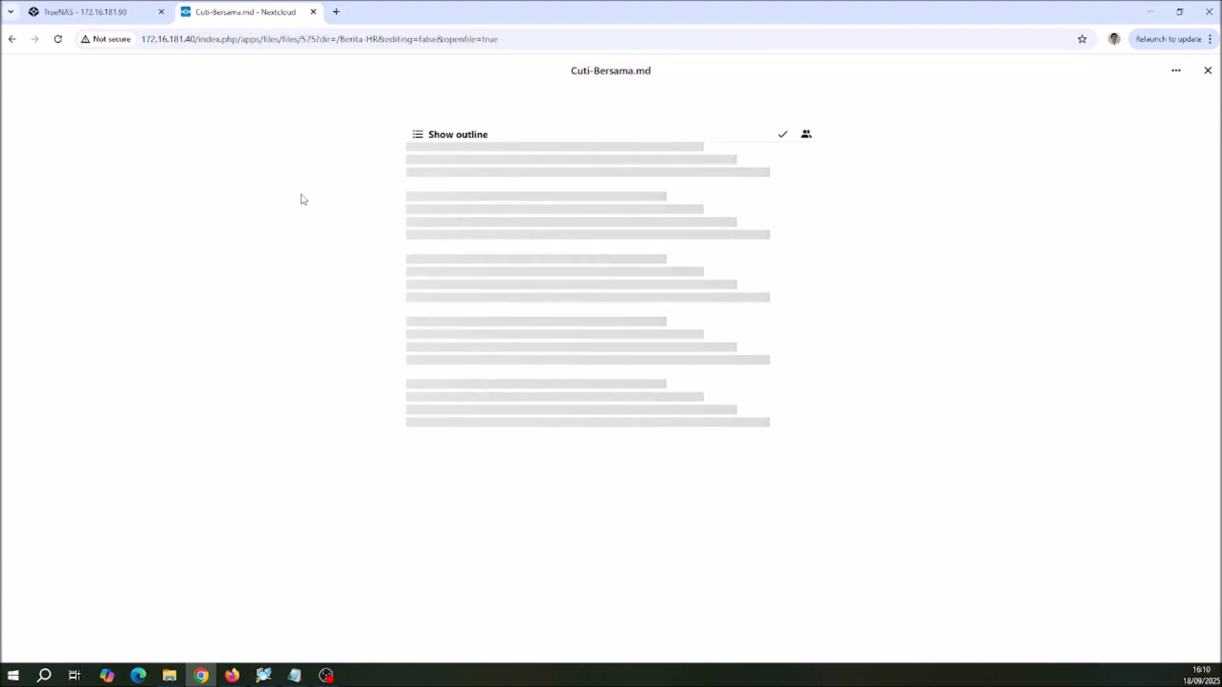
pyautogui.click(1207, 71)
pyautogui.click(1049, 195)
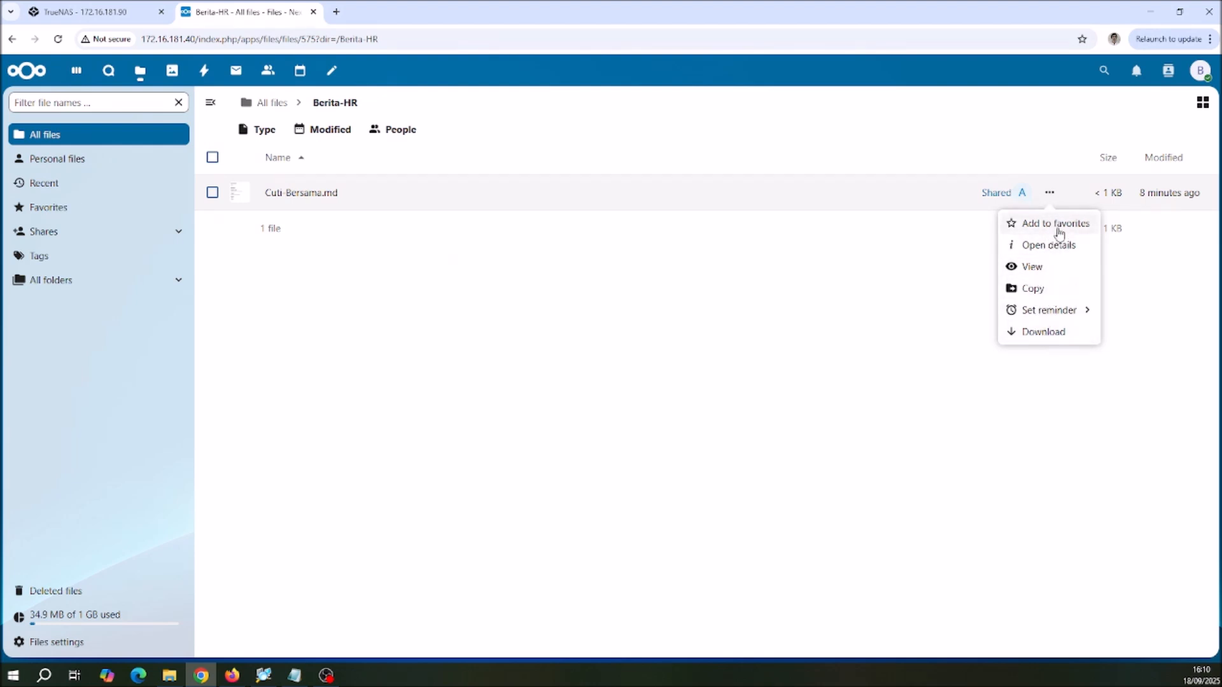
pyautogui.click(427, 280)
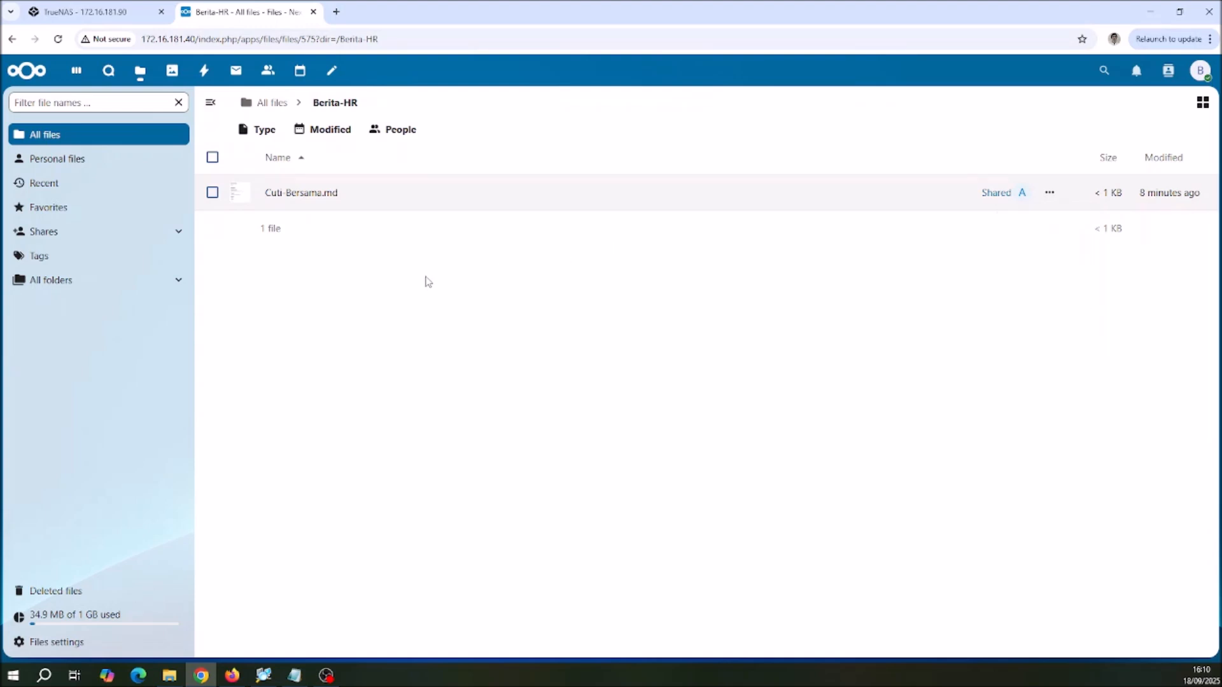
# Step: Go to the dashboard and check which account is signed in
pyautogui.click(1201, 74)
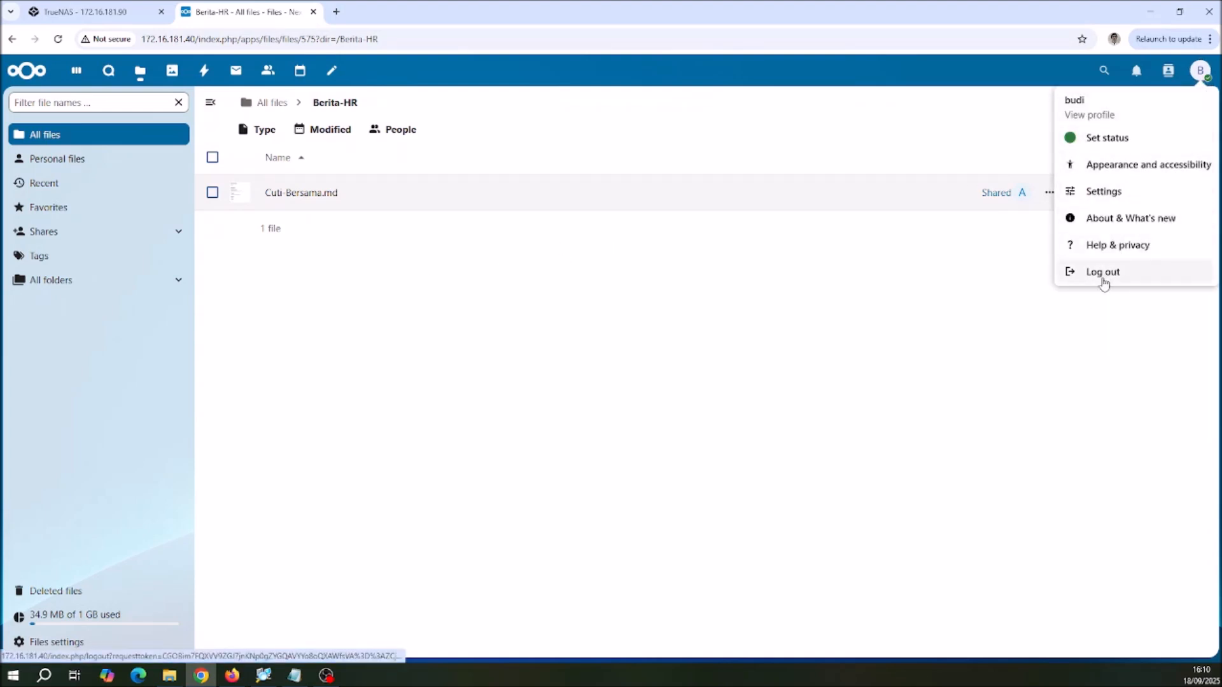
pyautogui.click(578, 333)
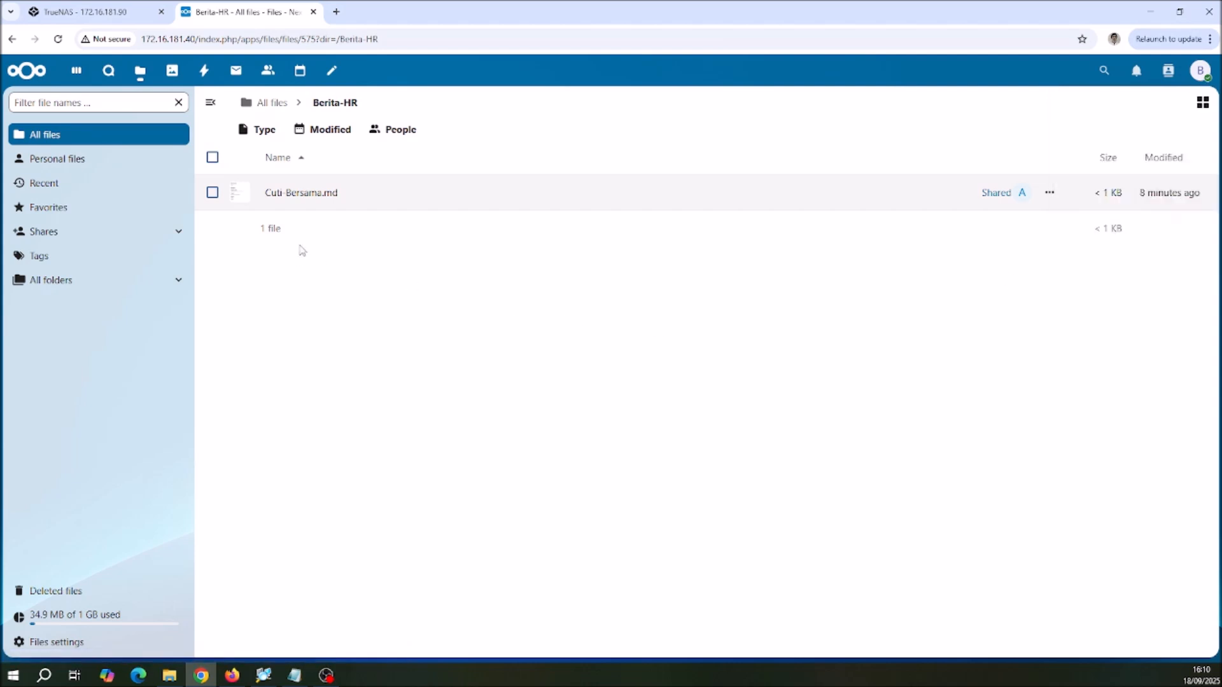
pyautogui.click(77, 70)
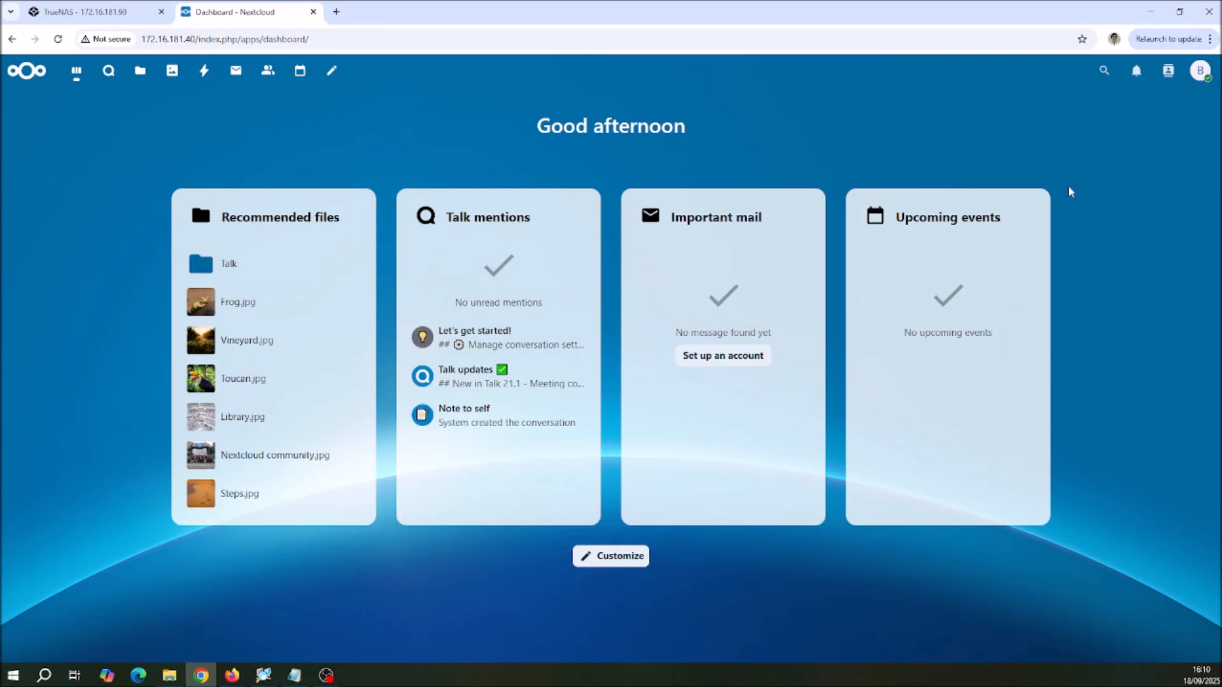
pyautogui.click(1200, 75)
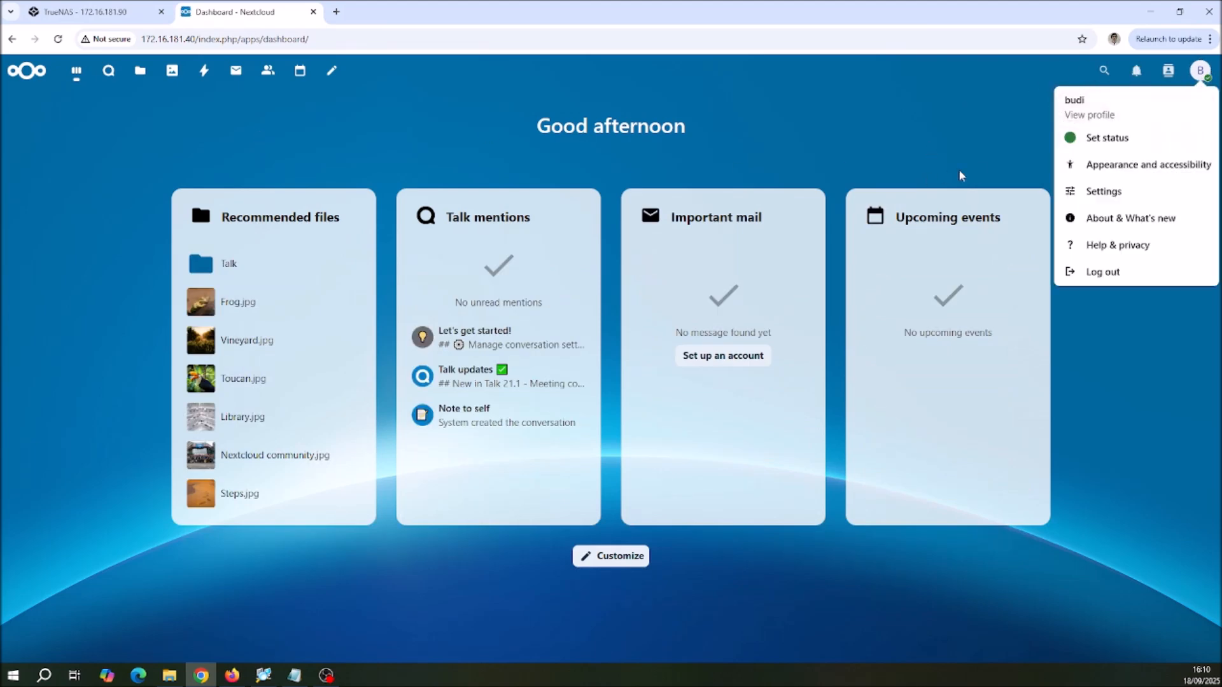
pyautogui.click(927, 120)
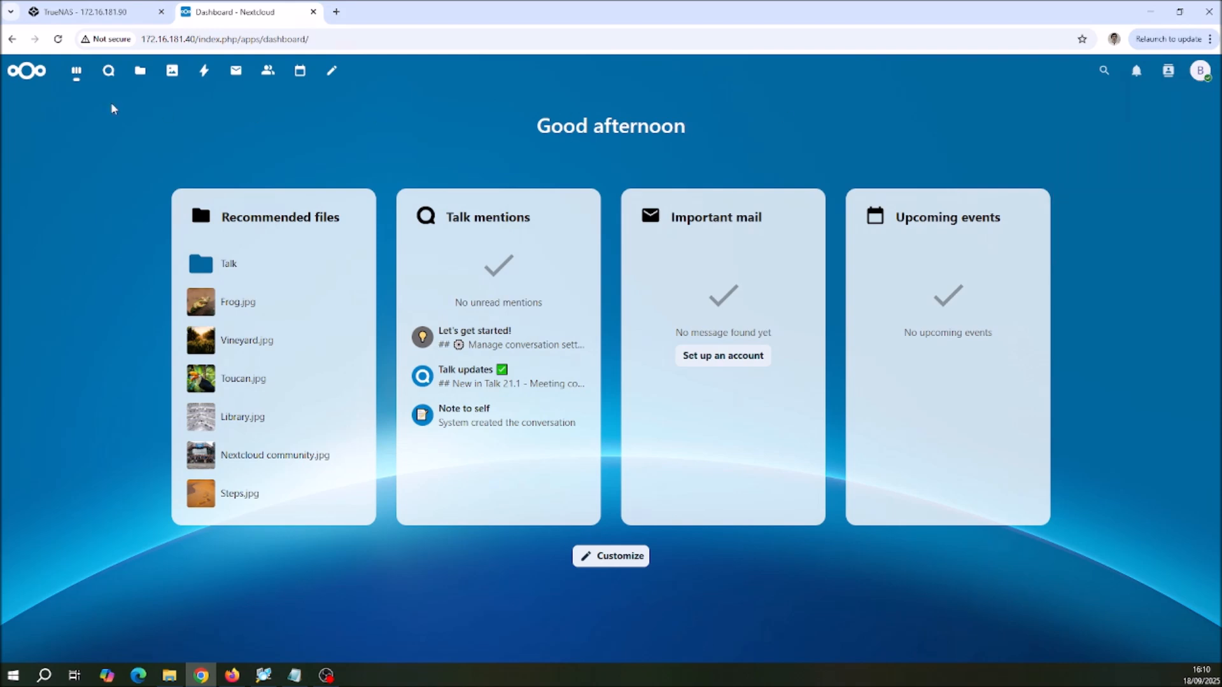
# Step: Create a folder named "Progress Pekerjaan" in All files
pyautogui.click(136, 74)
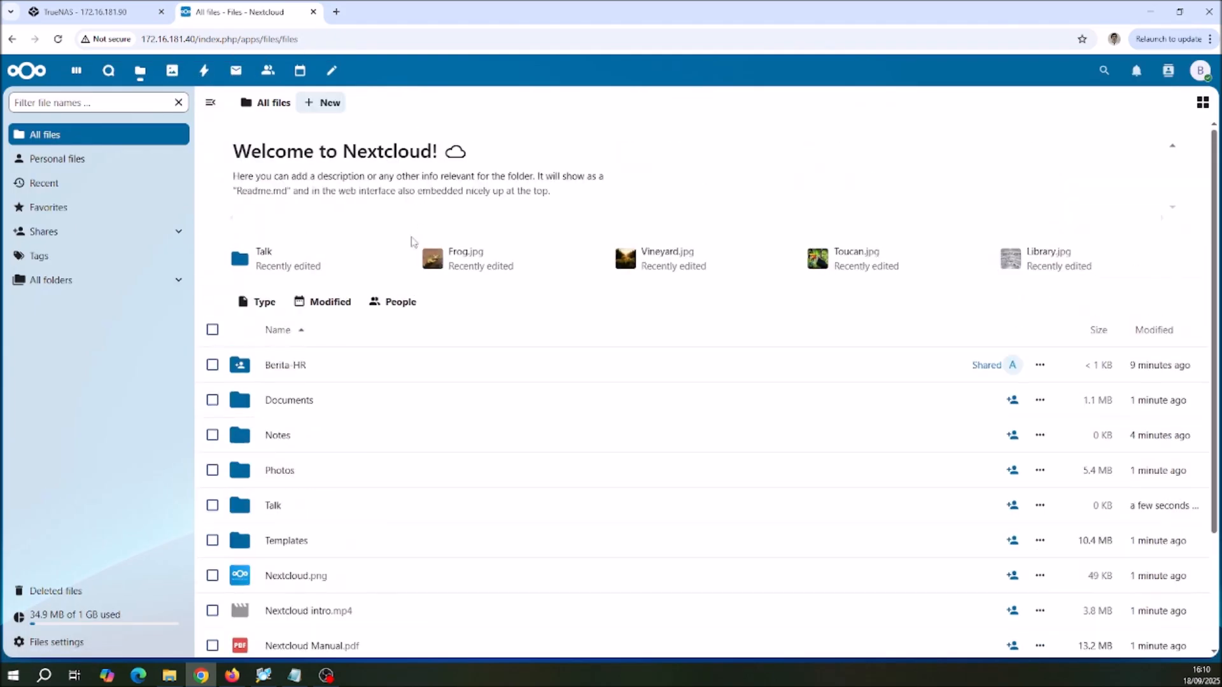
pyautogui.click(328, 105)
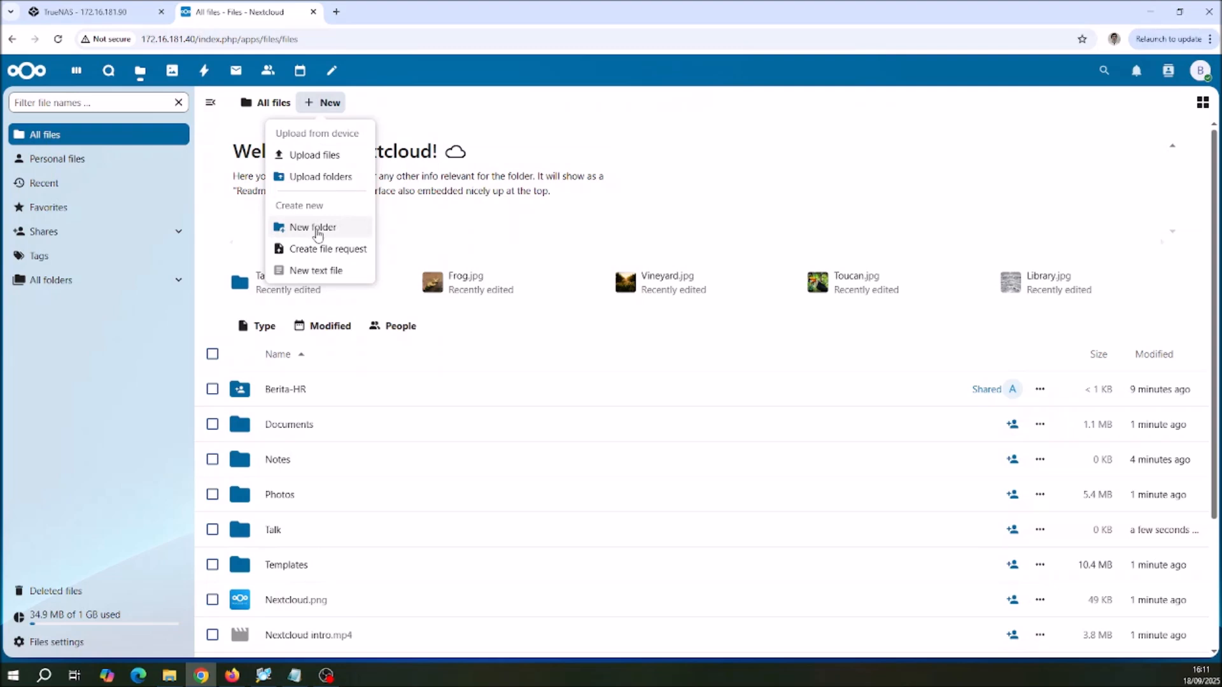
pyautogui.click(314, 228)
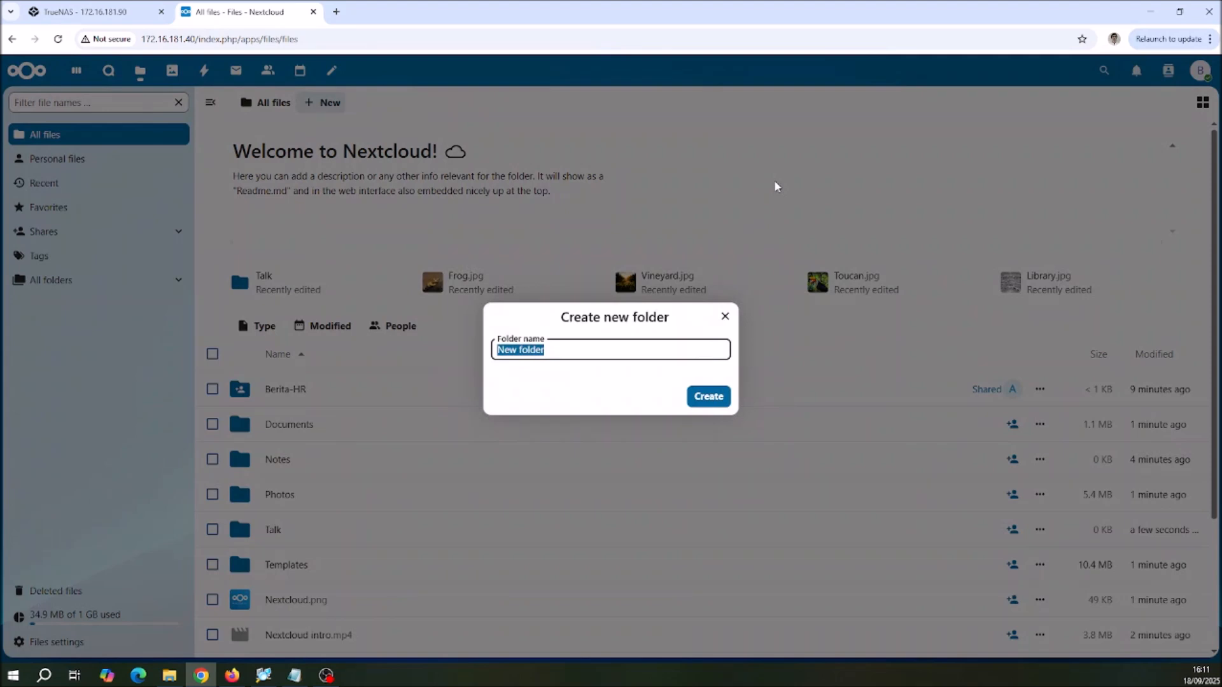
pyautogui.write('Progress Rekerjaan')
pyautogui.click(711, 401)
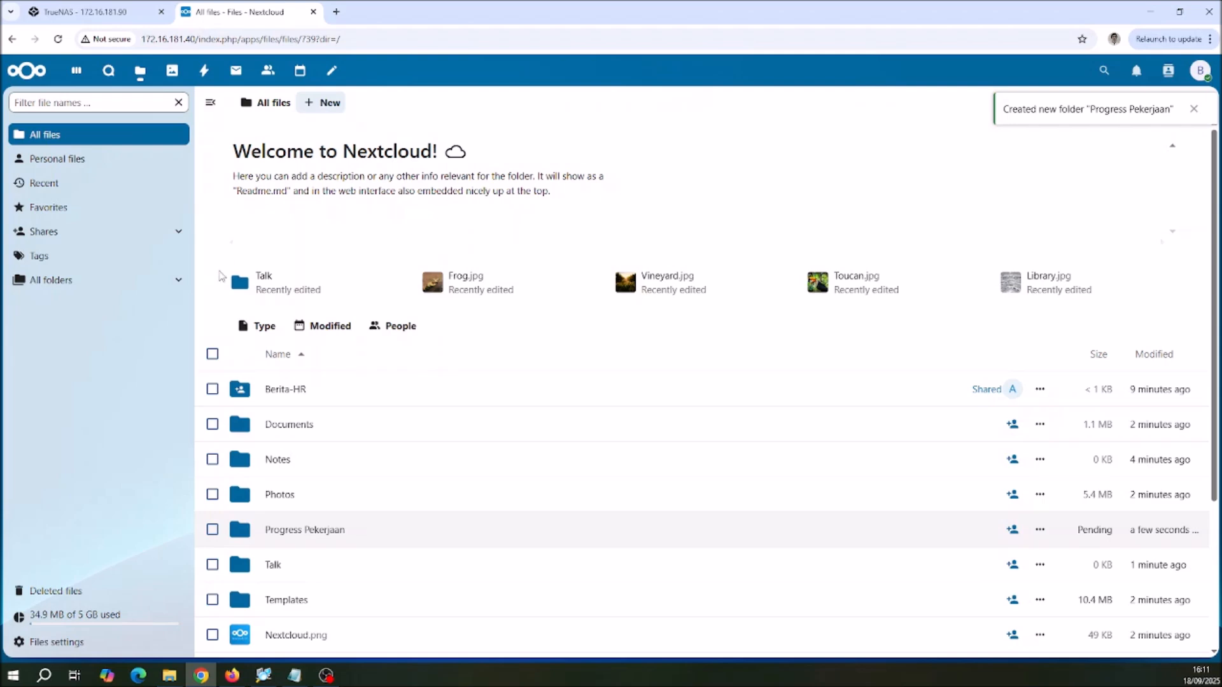
# Step: Start an internal share of the Progress Pekerjaan folder with the first colleague's account
pyautogui.scroll(-2, 367, 261)
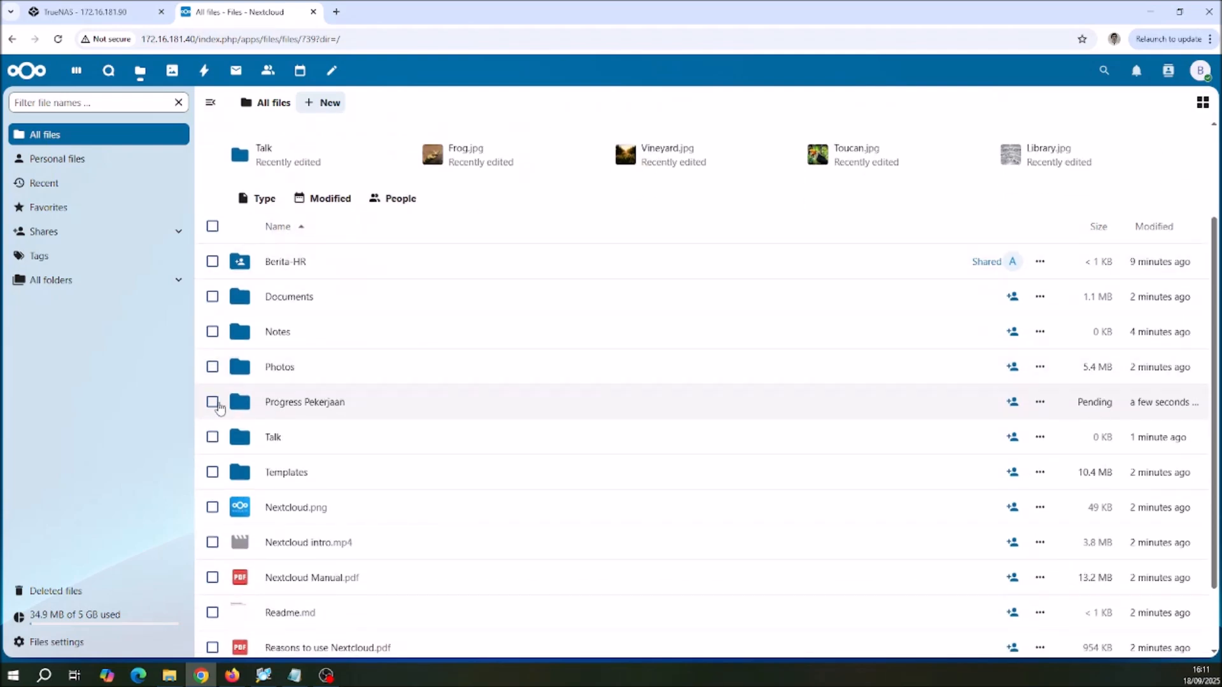
pyautogui.click(217, 405)
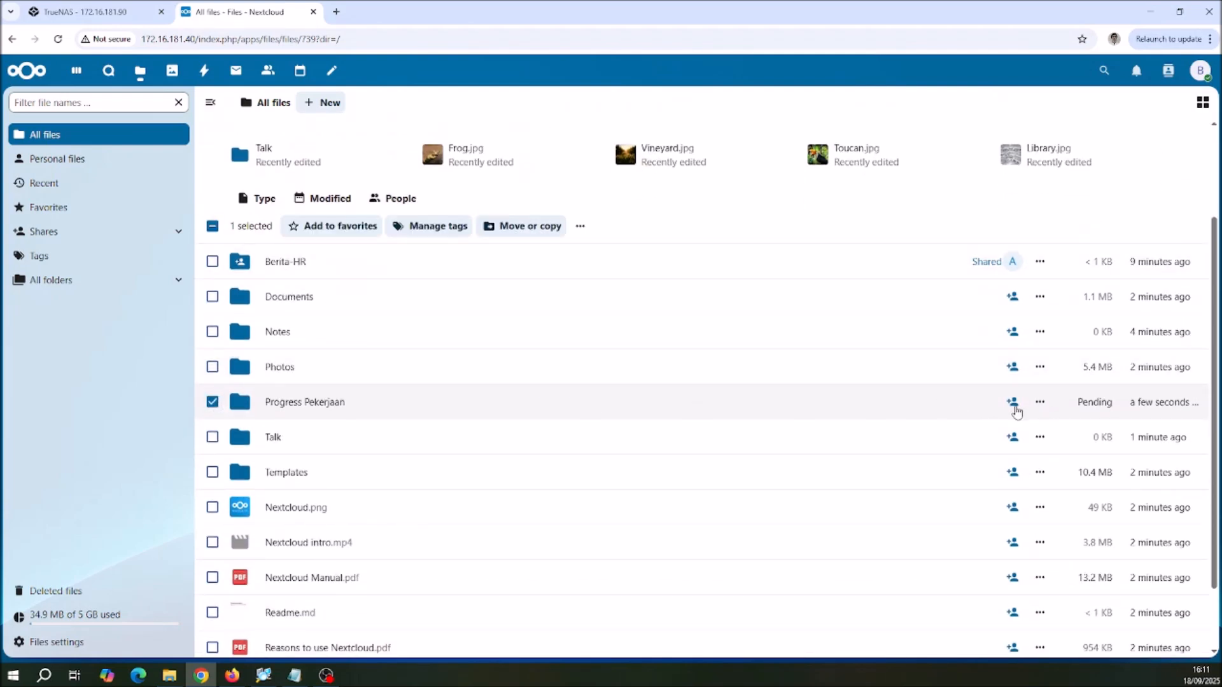
pyautogui.click(1014, 405)
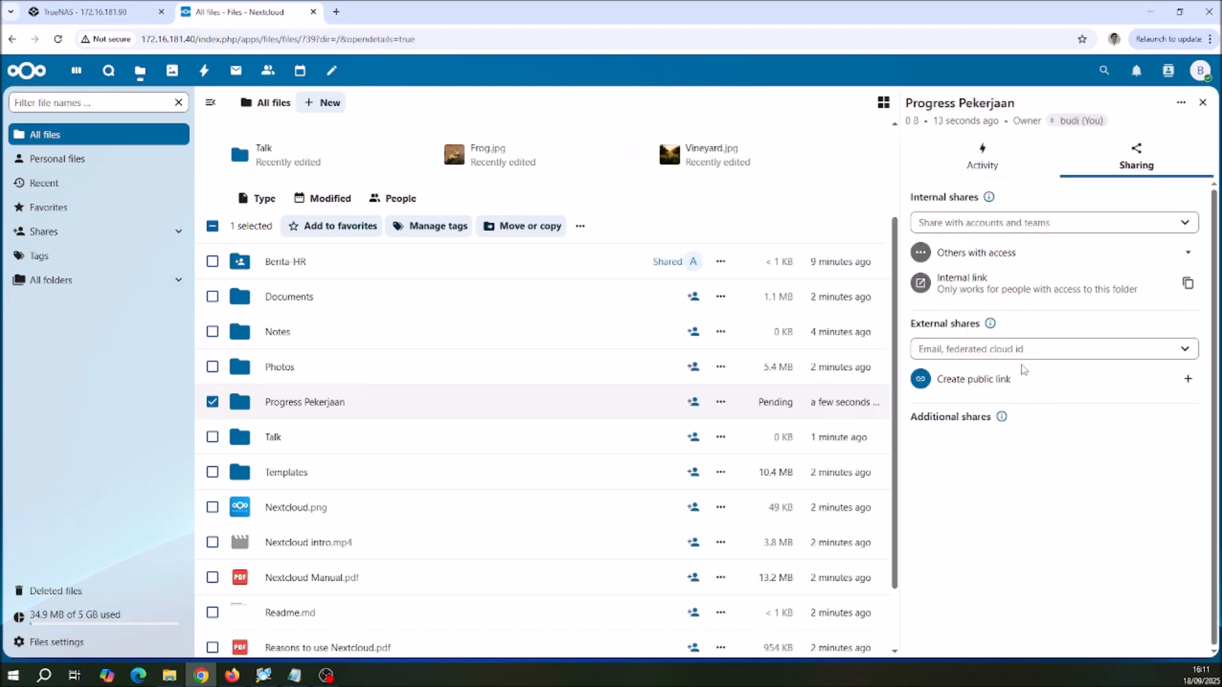
pyautogui.click(997, 229)
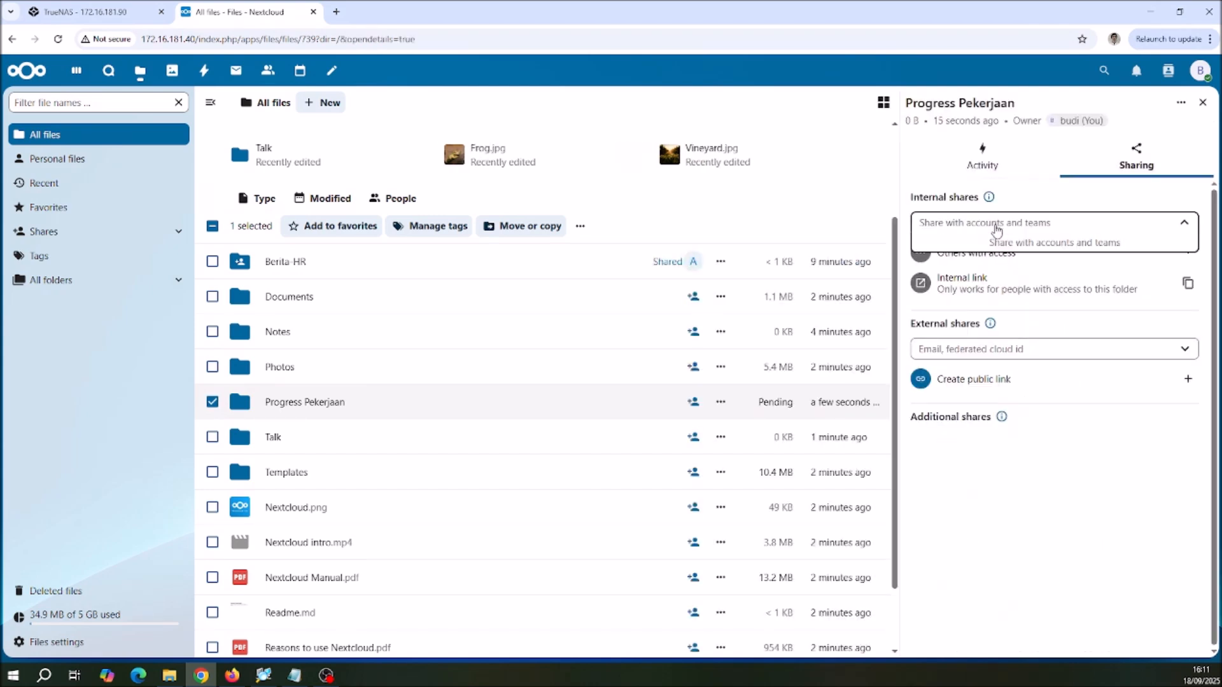
pyautogui.write('ani')
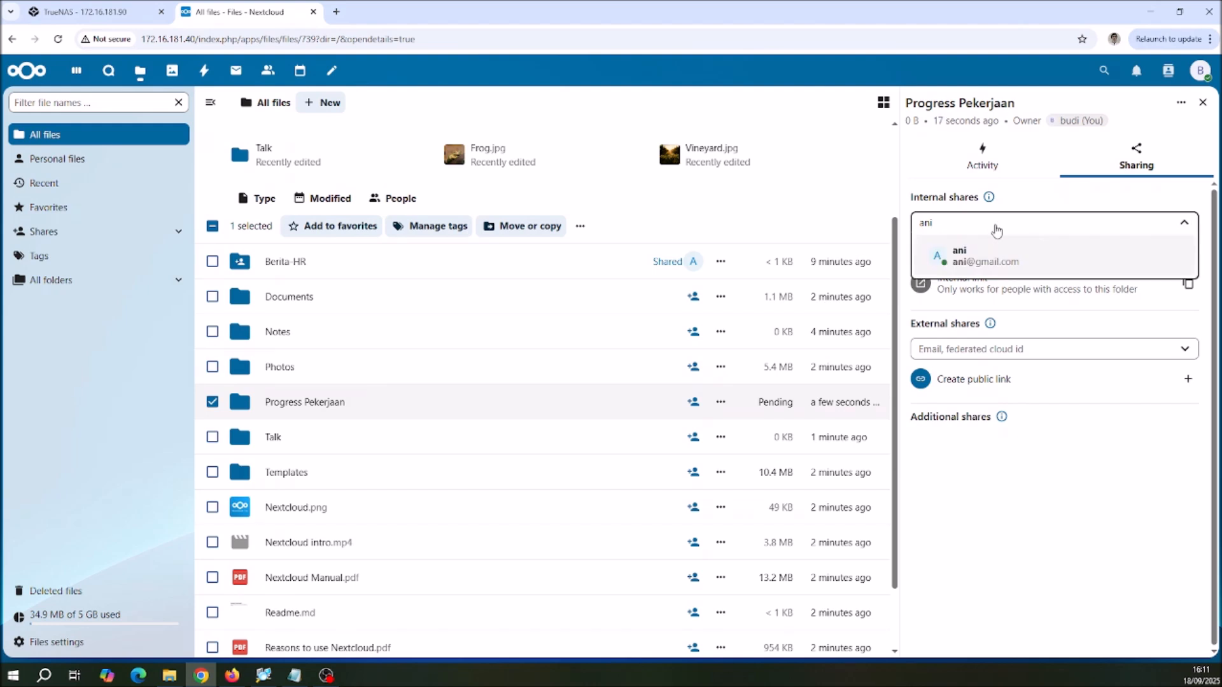
pyautogui.click(987, 262)
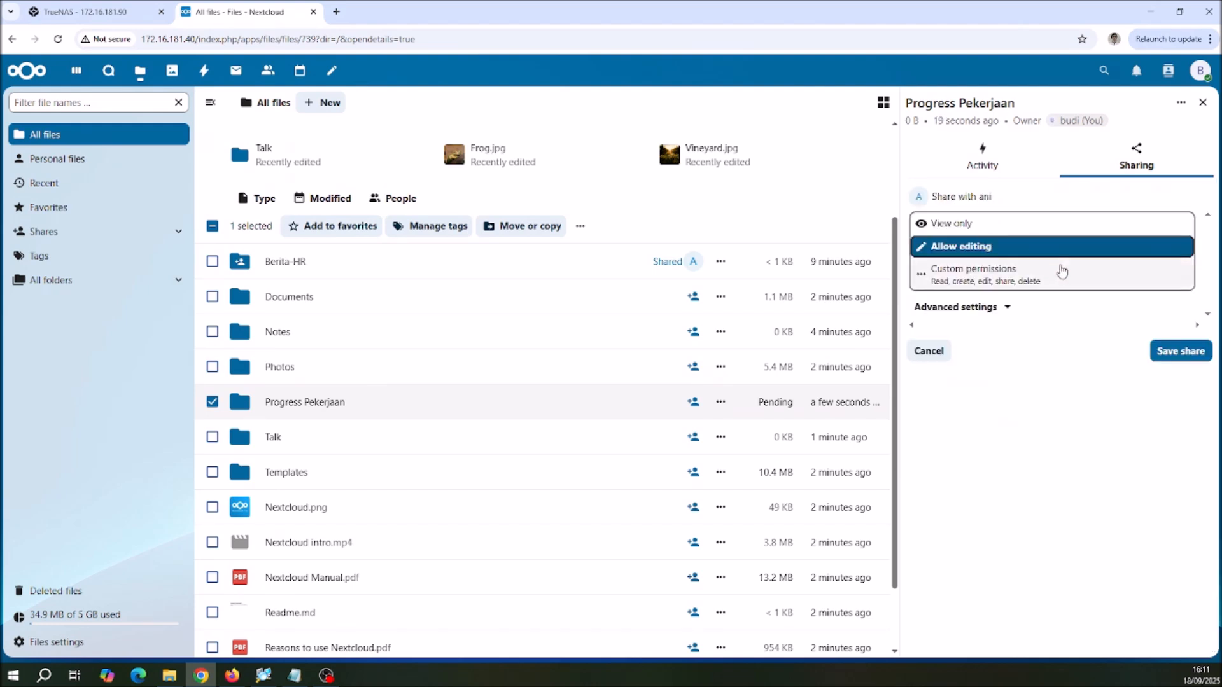
# Step: Give this recipient custom permissions with only Read, disabling Create, Edit, Share and Delete, and save the share
pyautogui.click(988, 281)
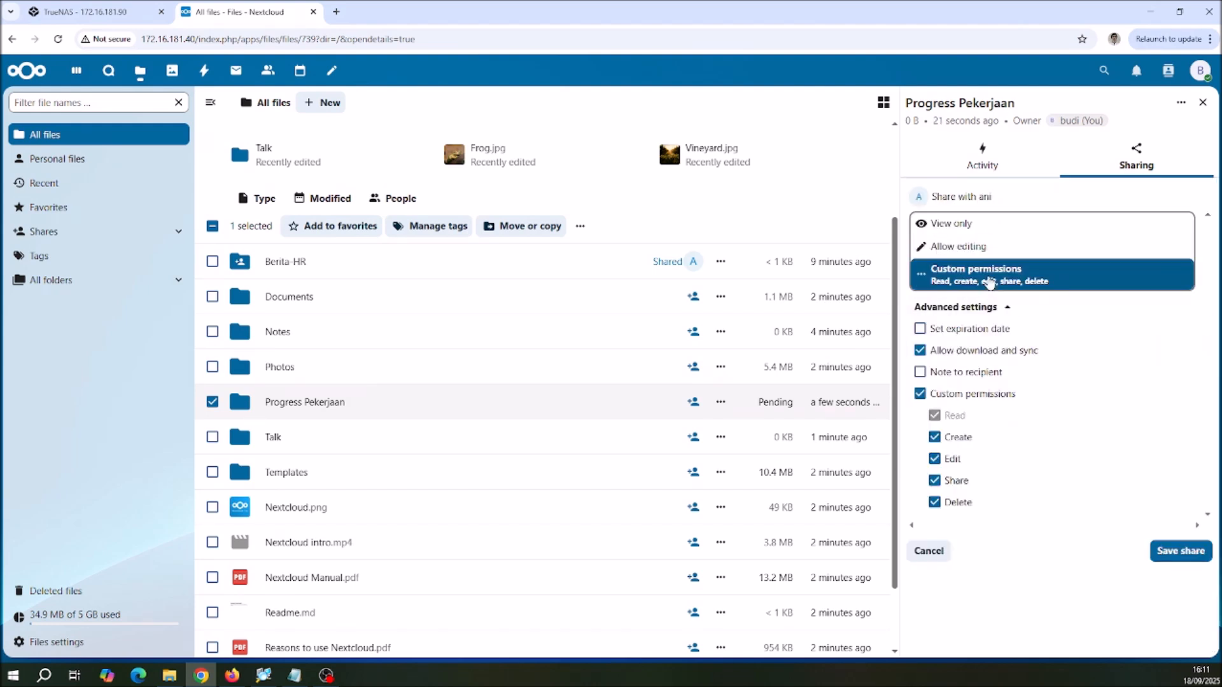
pyautogui.click(934, 438)
pyautogui.click(934, 458)
pyautogui.click(934, 481)
pyautogui.click(935, 503)
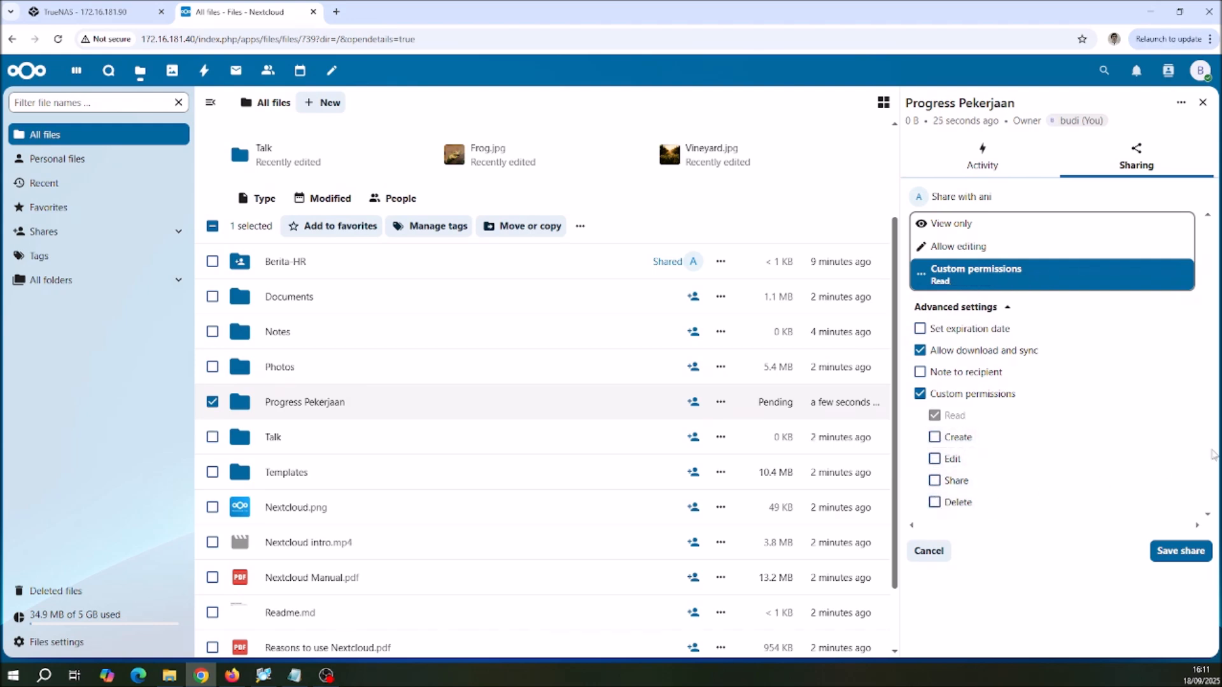
pyautogui.click(1177, 556)
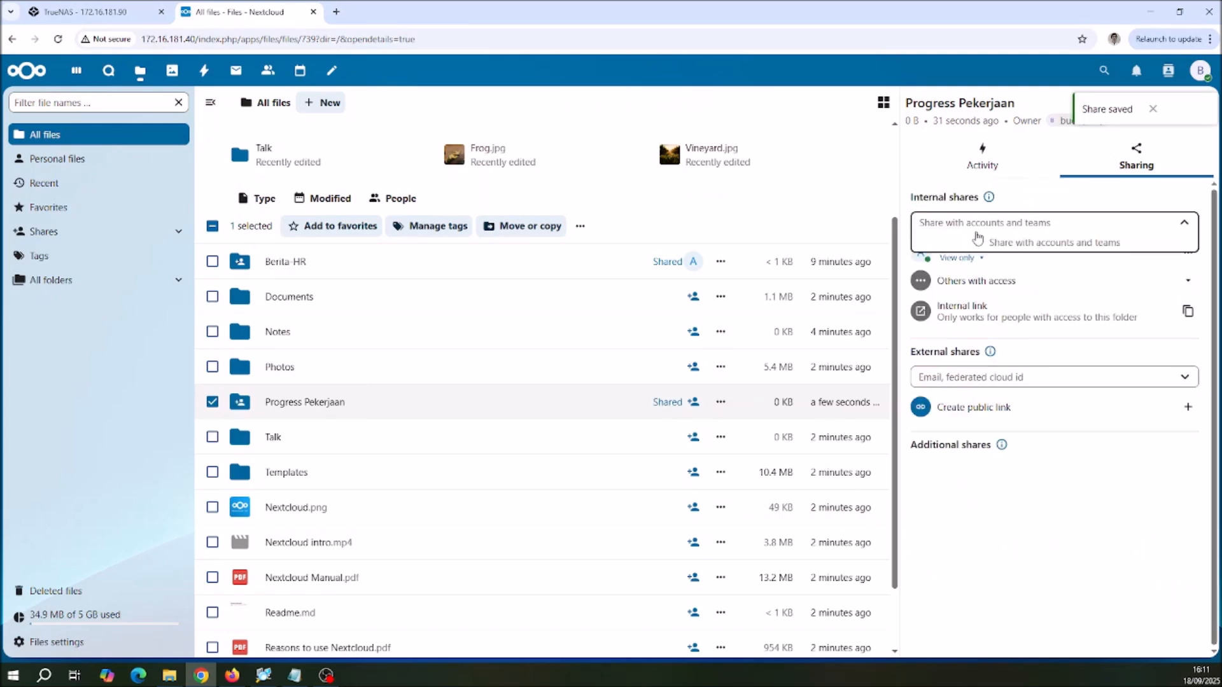
# Step: Share Progress Pekerjaan with a second colleague's account using custom permissions for Read, Create, Edit, Share and Delete
pyautogui.write('andi')
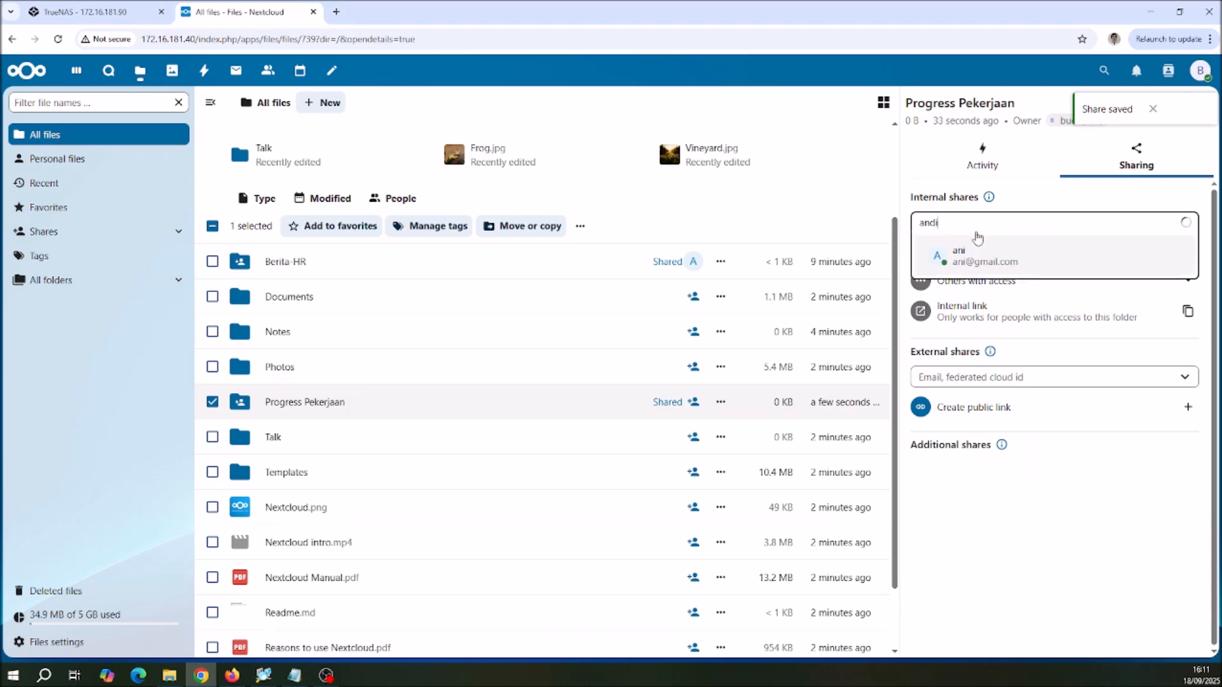
pyautogui.click(978, 250)
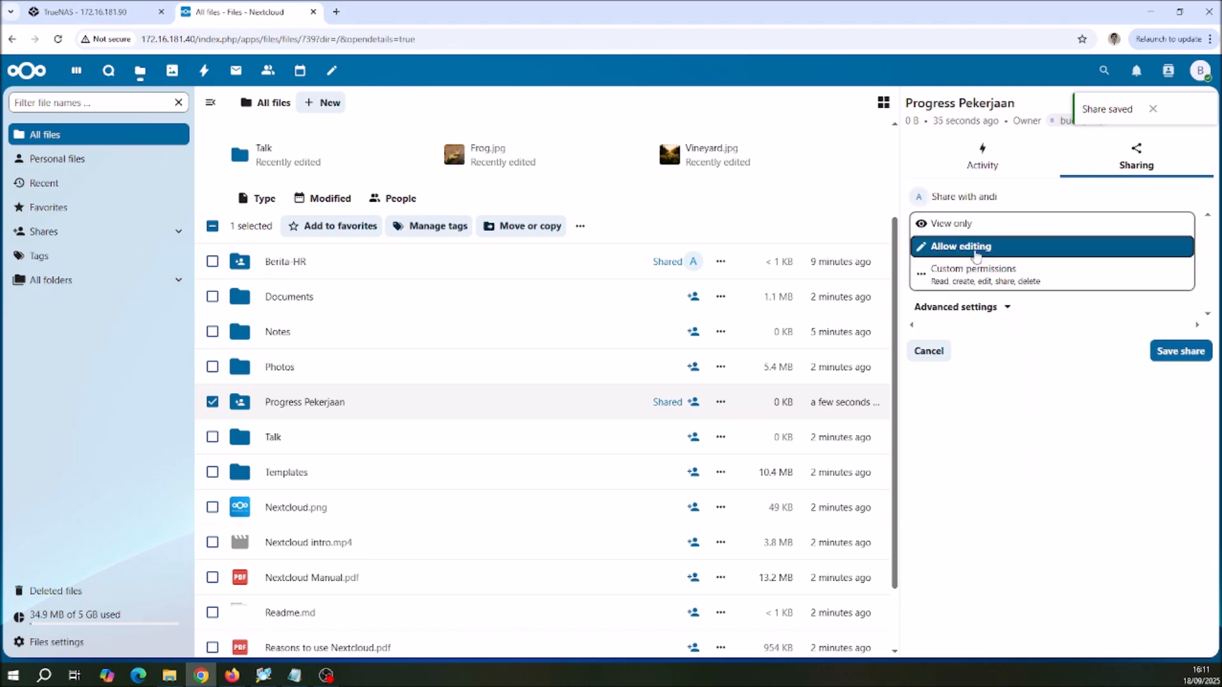
pyautogui.click(977, 280)
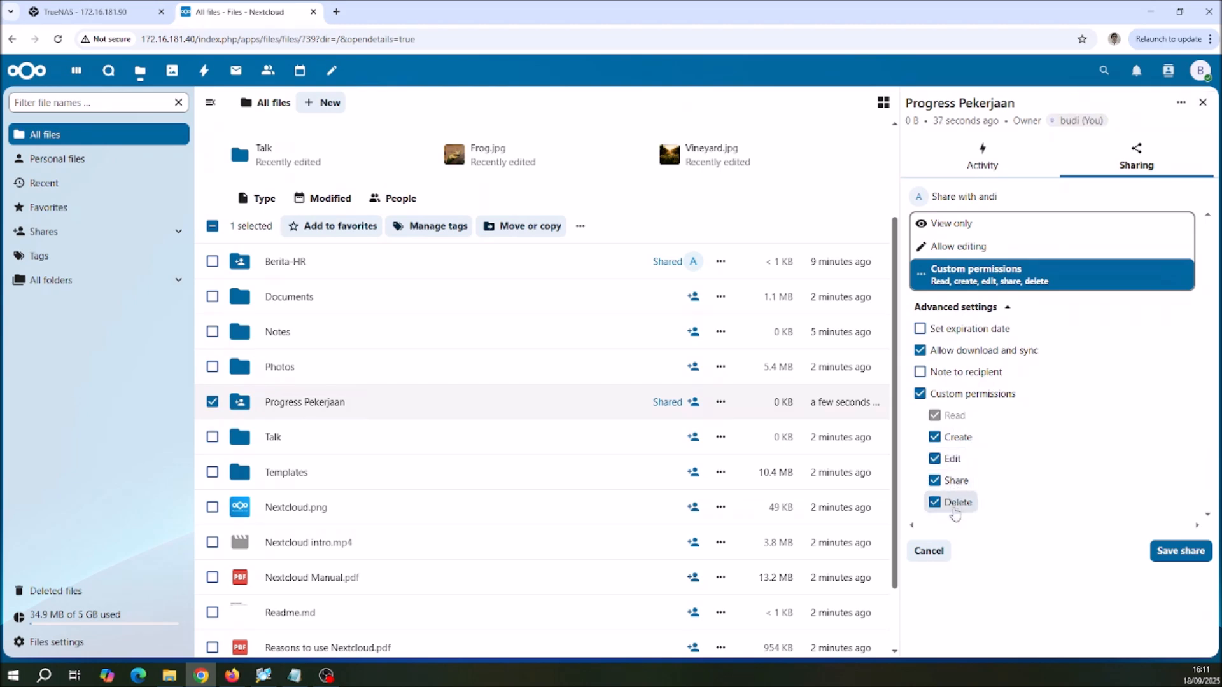
pyautogui.click(1183, 553)
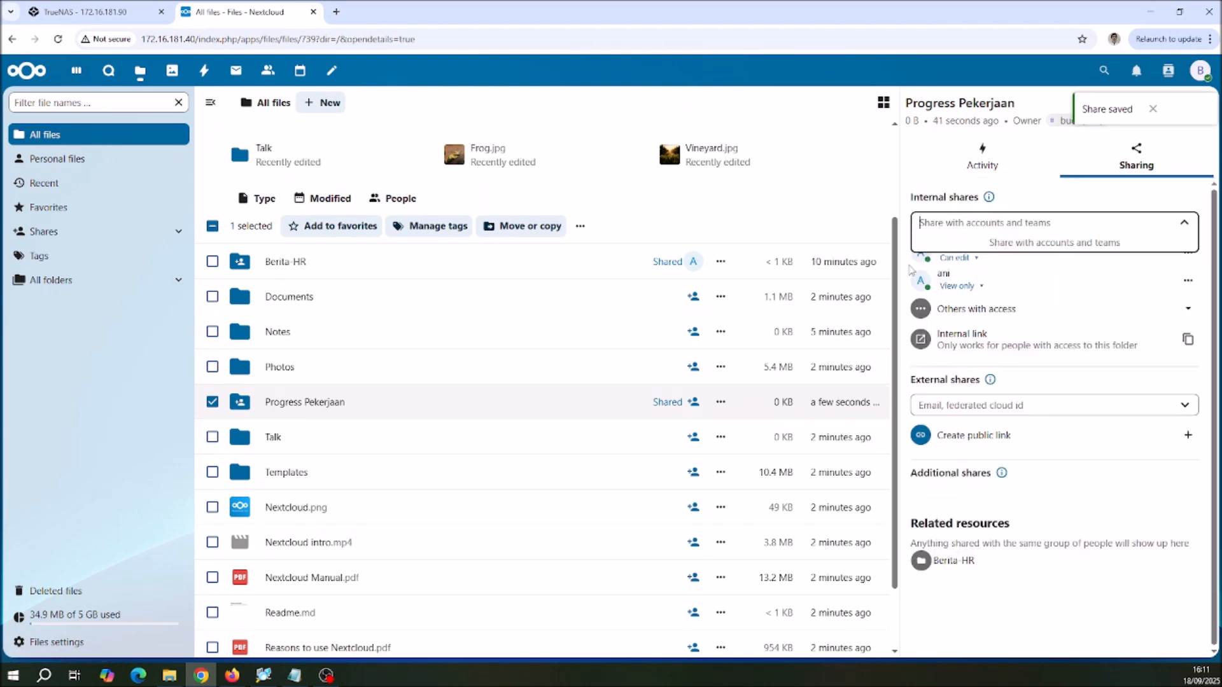
# Step: Create a text file named "Progress pekerjaan.md" inside the Progress Pekerjaan folder from the Readme template
pyautogui.click(291, 404)
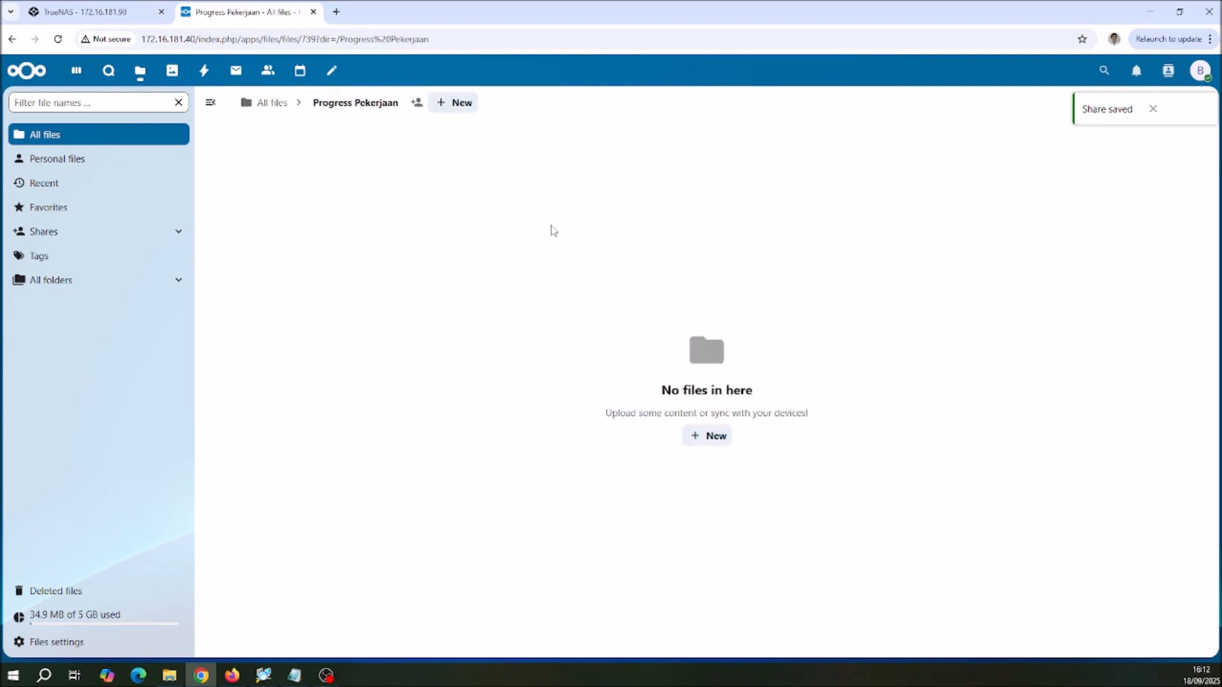
pyautogui.click(453, 103)
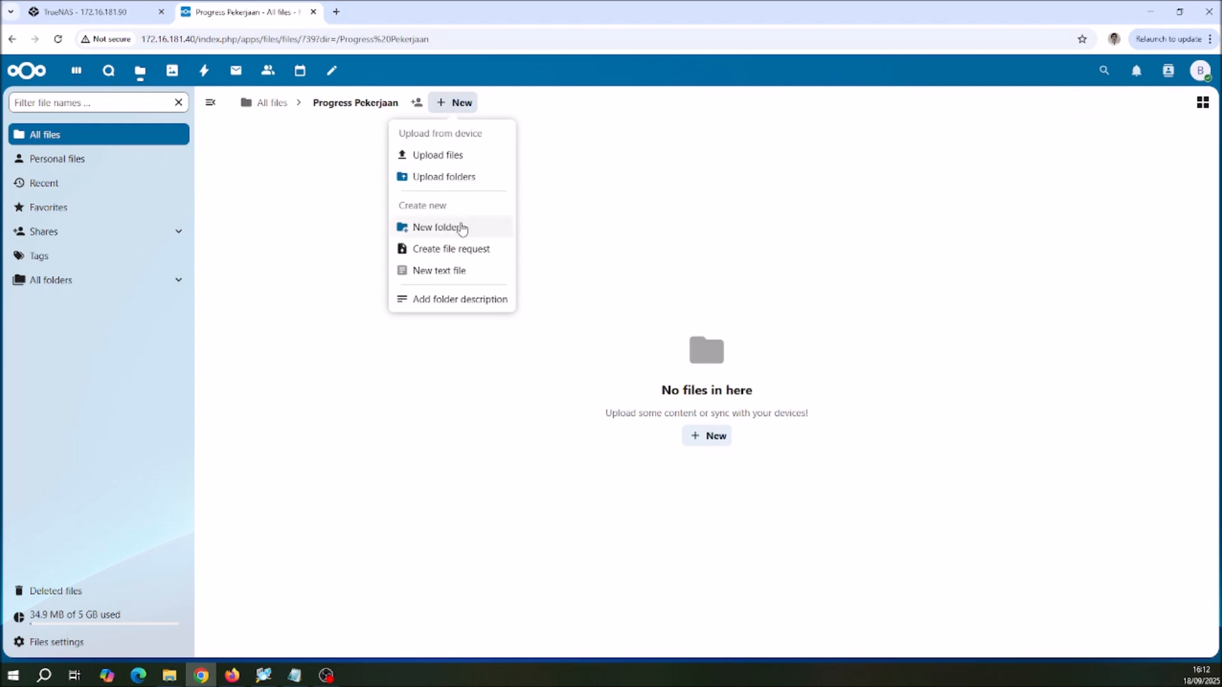
pyautogui.click(453, 272)
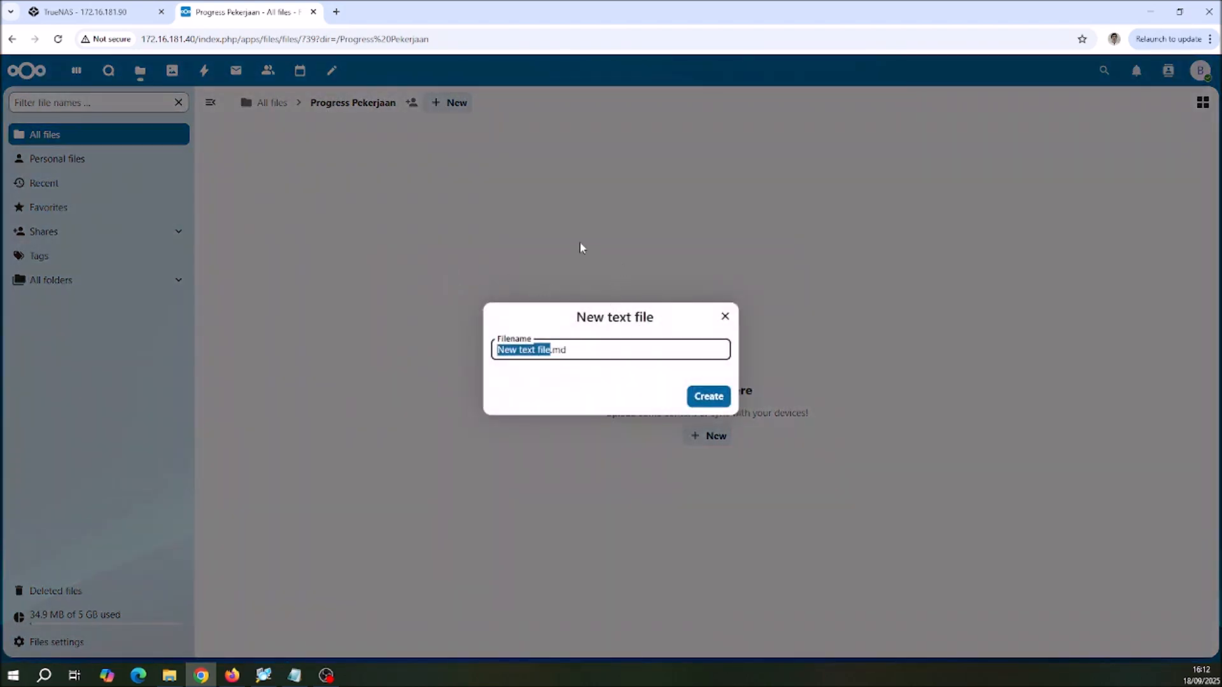
pyautogui.write('Progre')
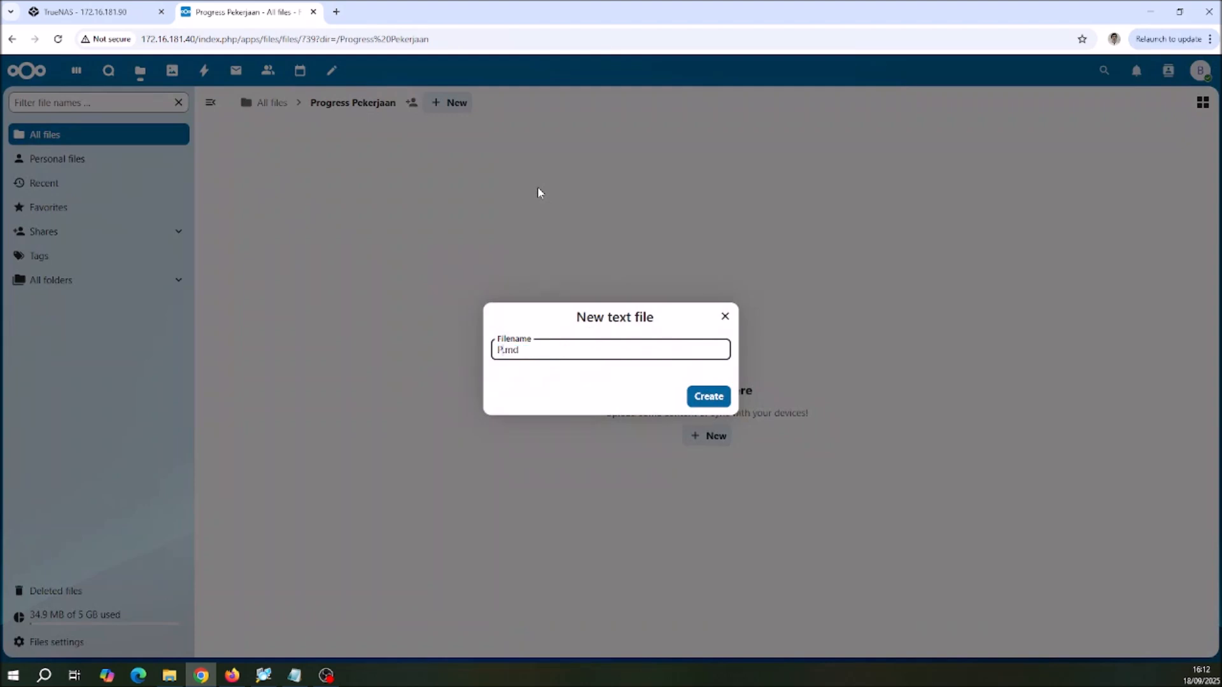
pyautogui.write('ss pekerjaan')
pyautogui.click(712, 399)
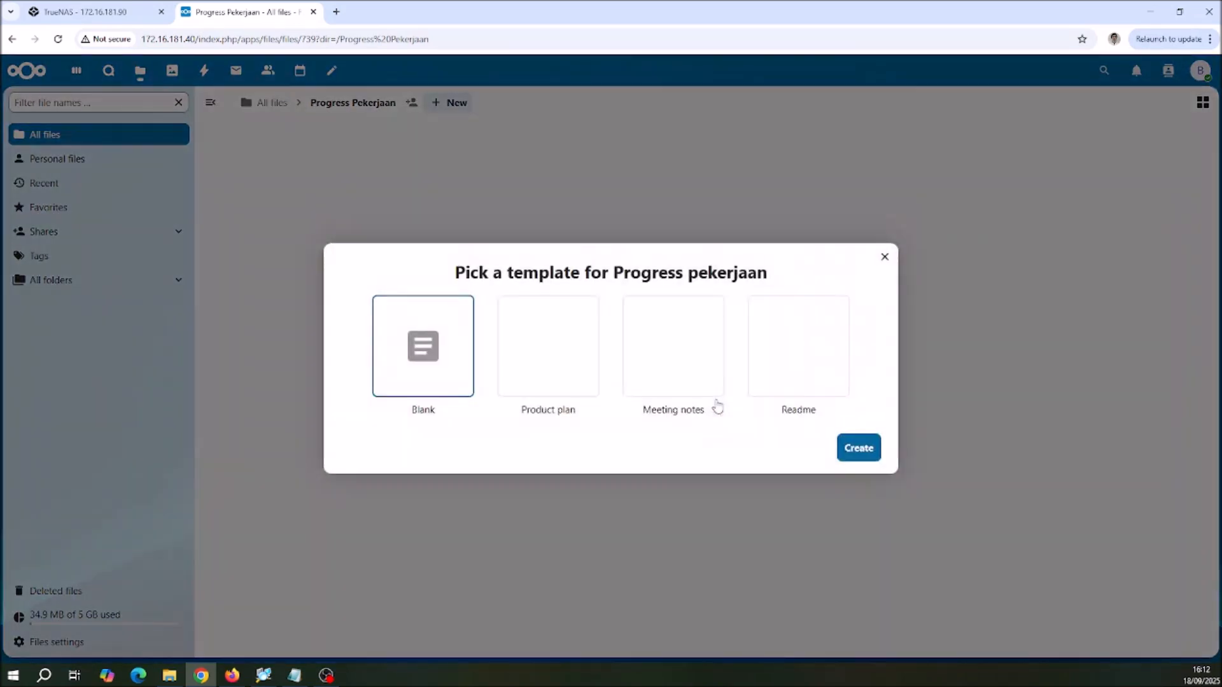
pyautogui.click(792, 347)
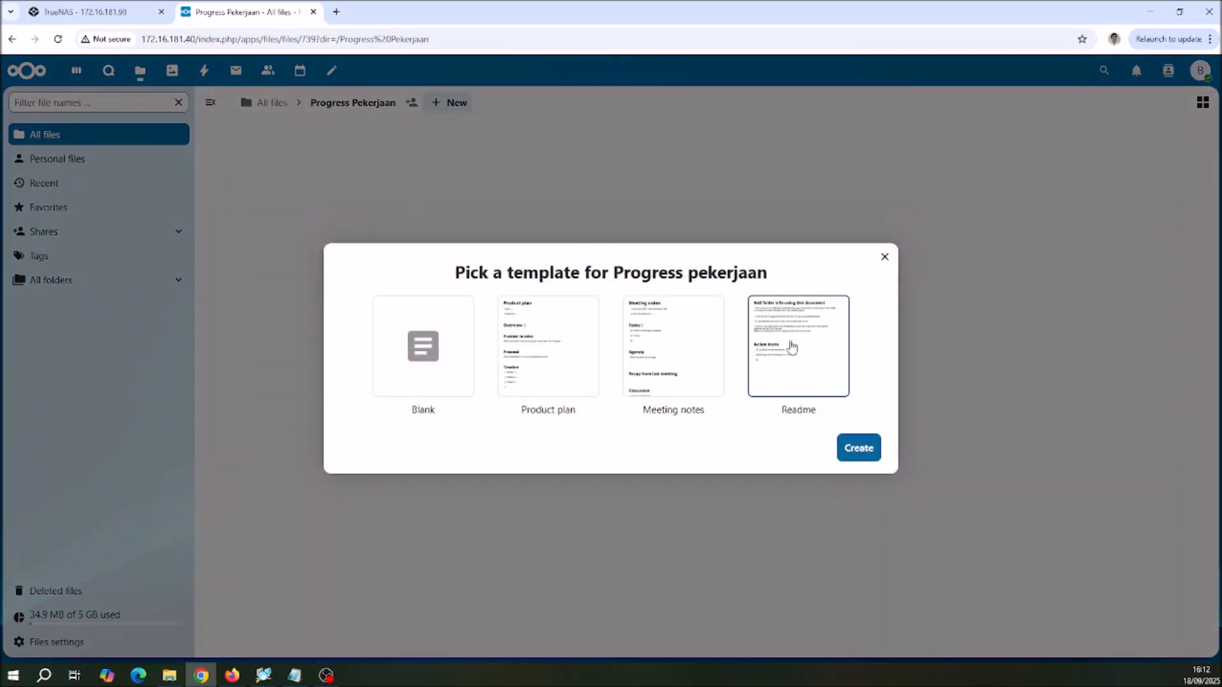
pyautogui.click(861, 449)
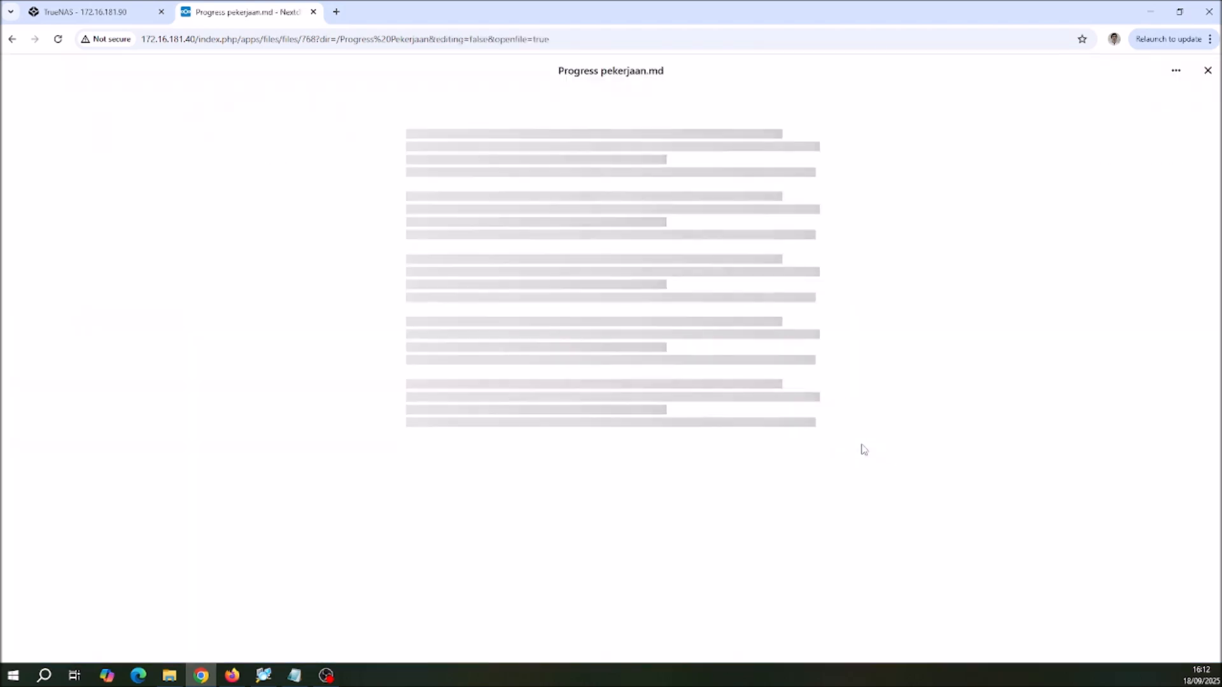
# Step: Add "saya bisa edit" and the account's name in parentheses to the last action item, and close the file
pyautogui.click(613, 279)
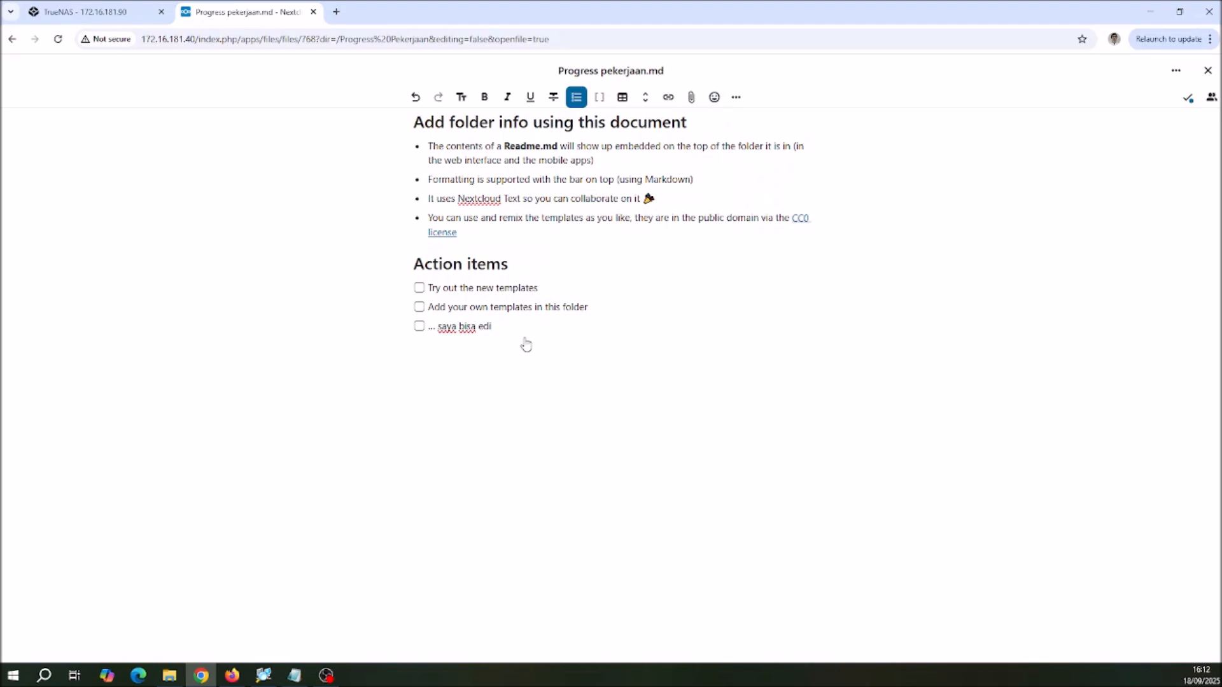
pyautogui.write('udi')
pyautogui.click(1207, 70)
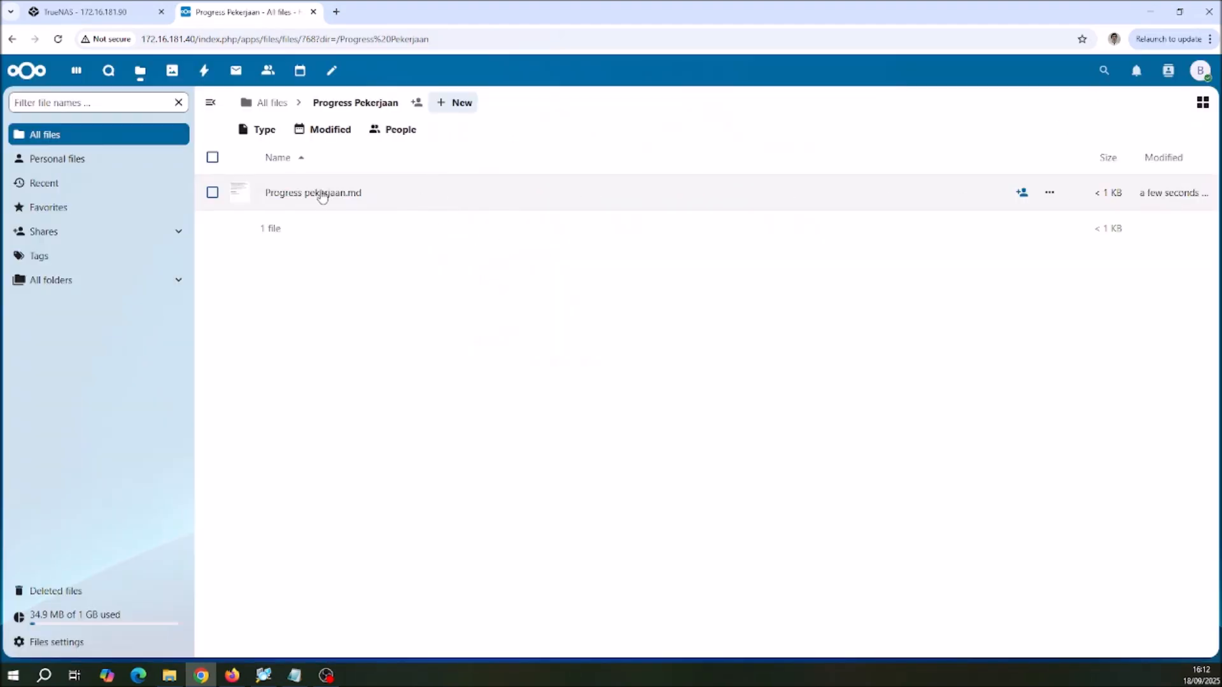
# Step: Reopen Progress pekerjaan.md to check the saved text, close it and return to All files
pyautogui.click(321, 196)
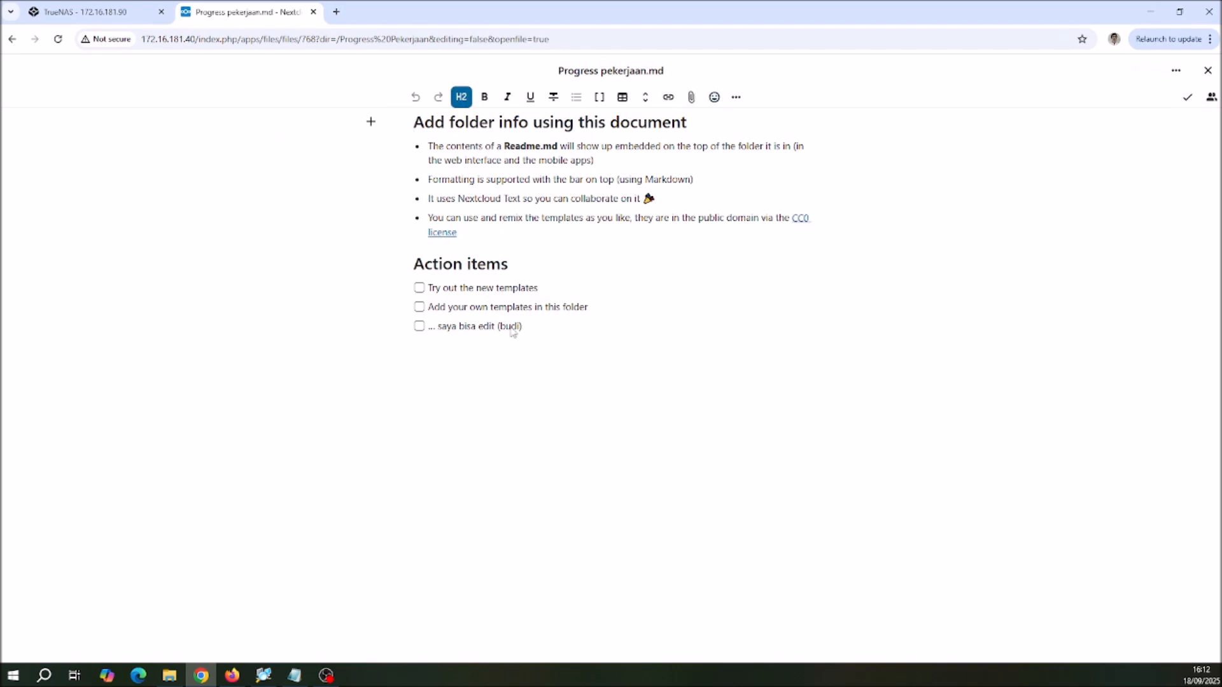
pyautogui.click(1209, 72)
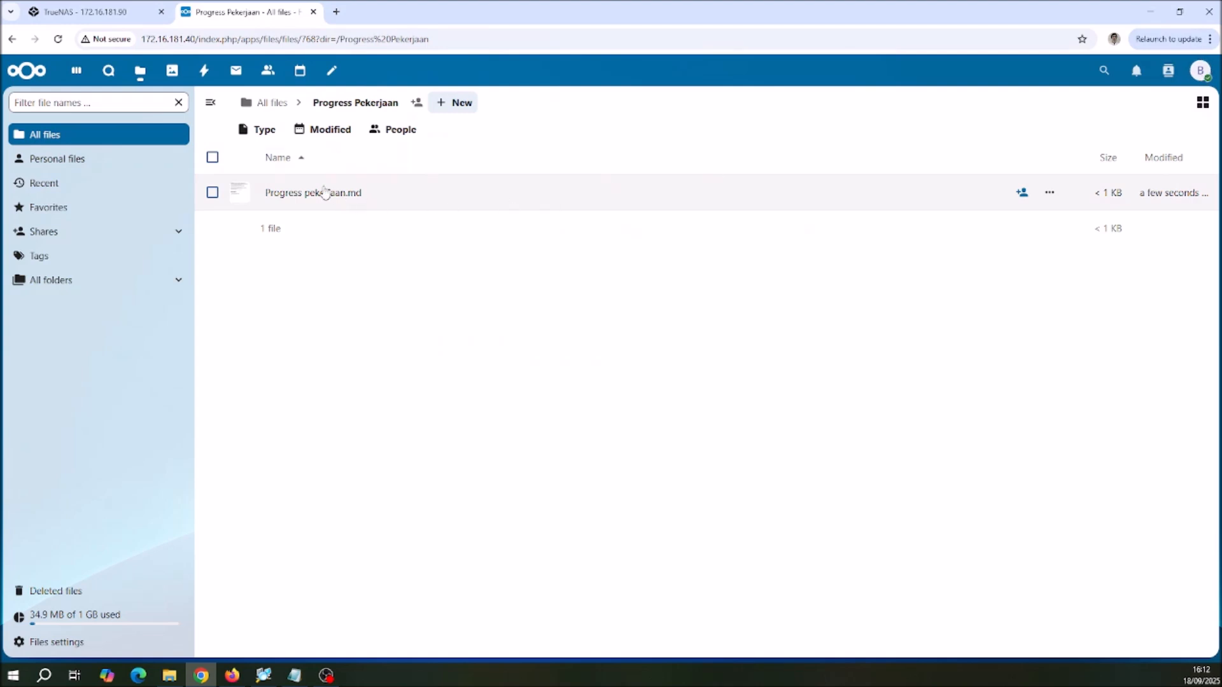
pyautogui.click(356, 108)
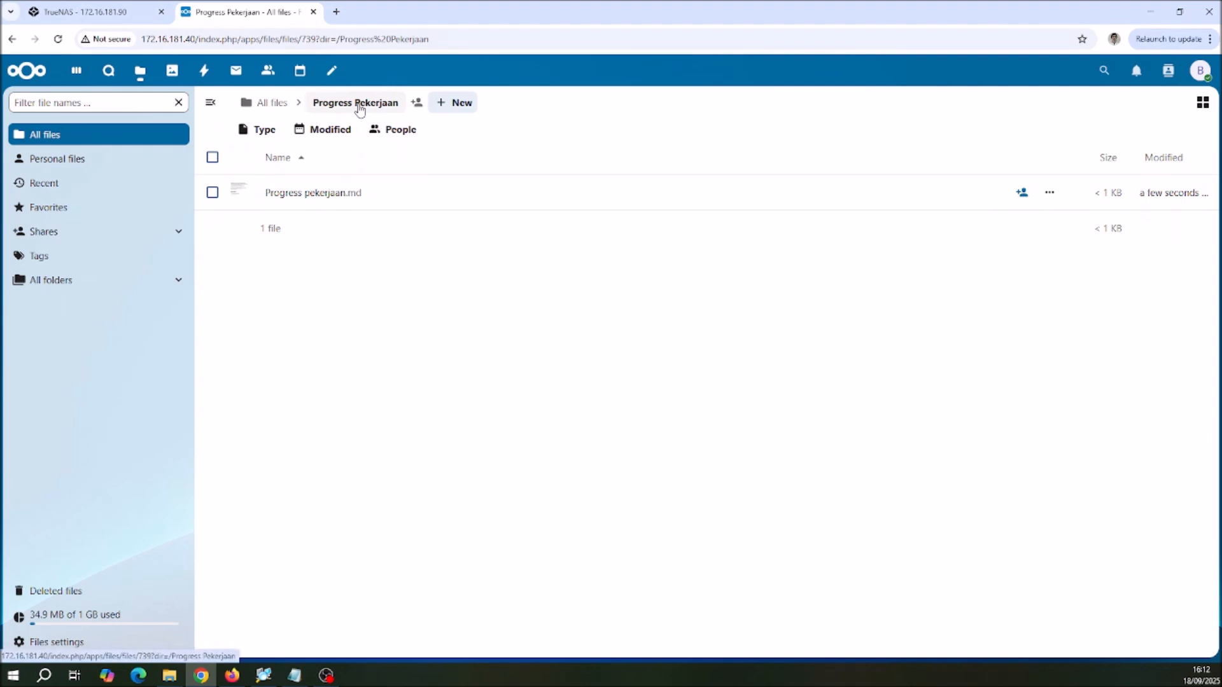
pyautogui.click(252, 103)
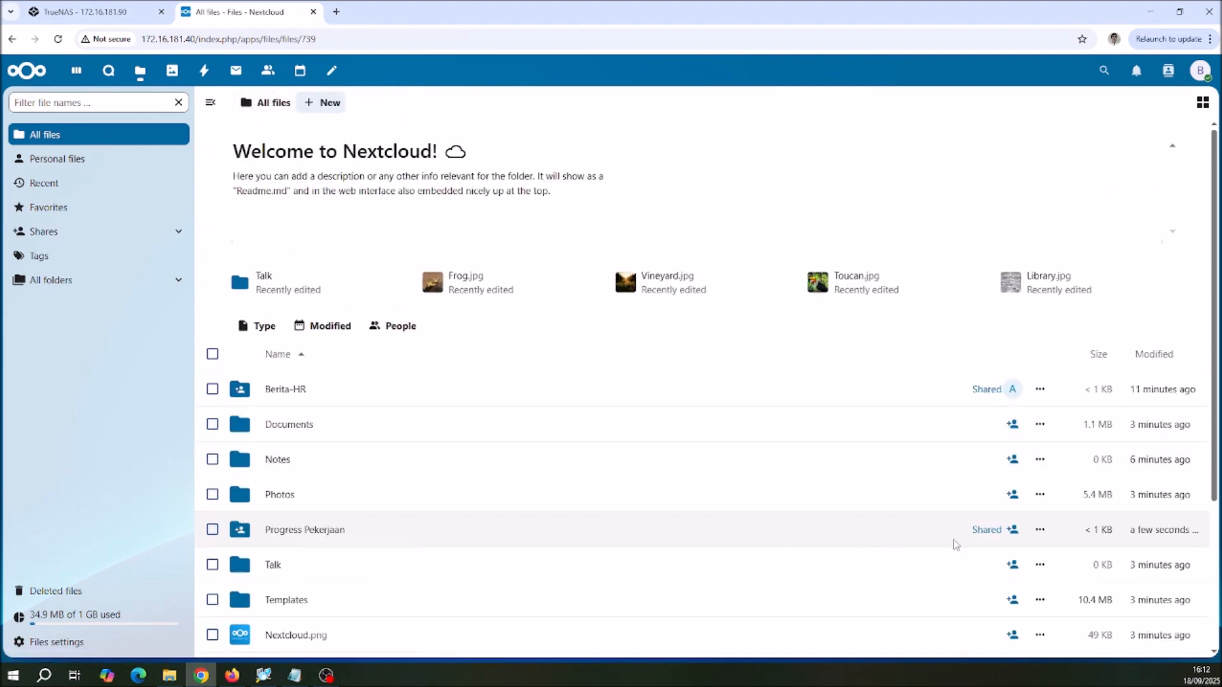
# Step: Review who has access to the Progress Pekerjaan folder in its sharing details, and log out of the owner's account
pyautogui.click(994, 530)
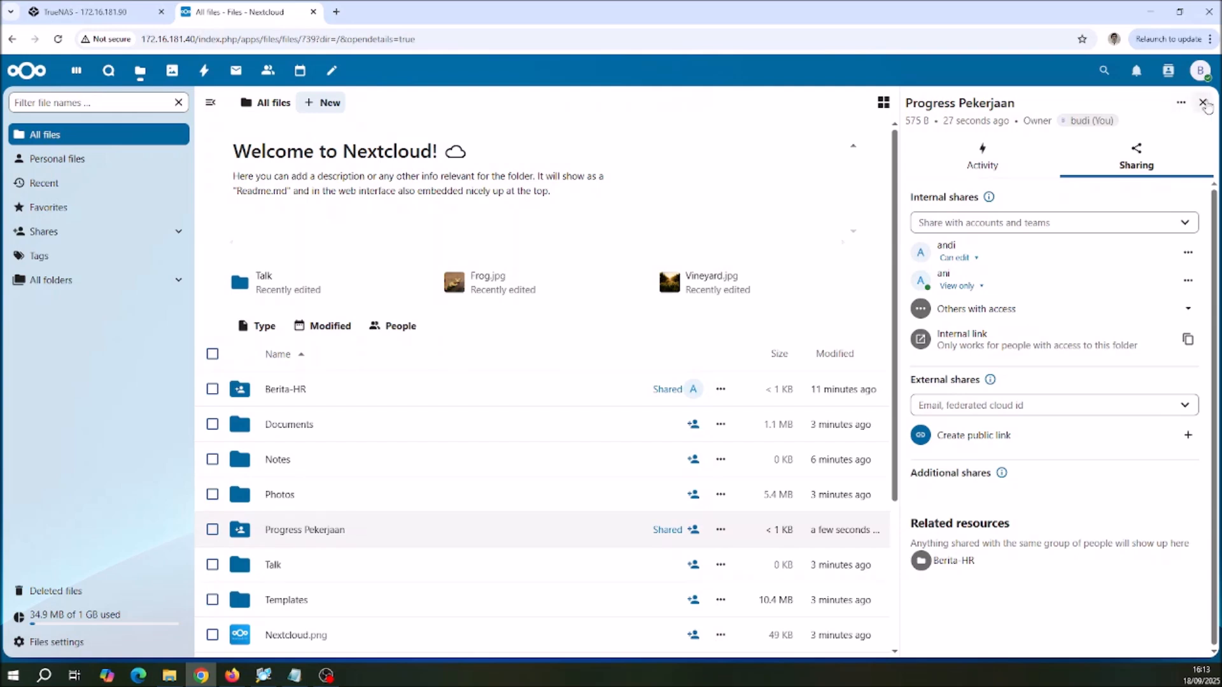
pyautogui.click(1199, 72)
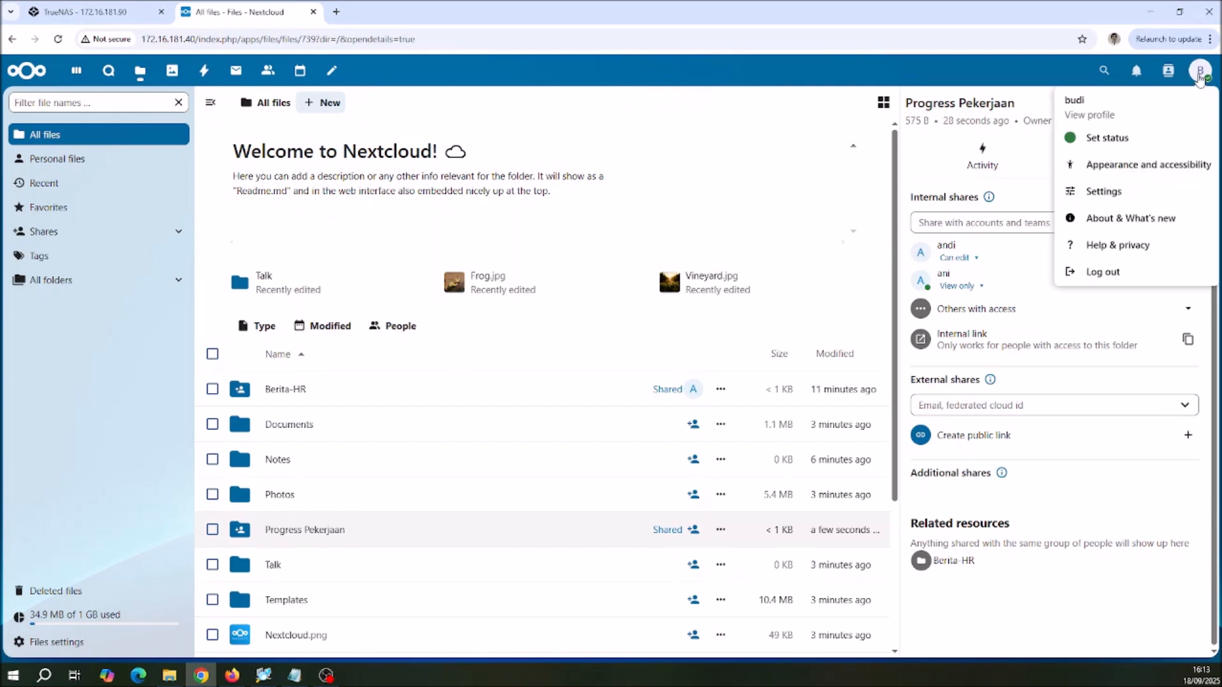
pyautogui.click(1095, 274)
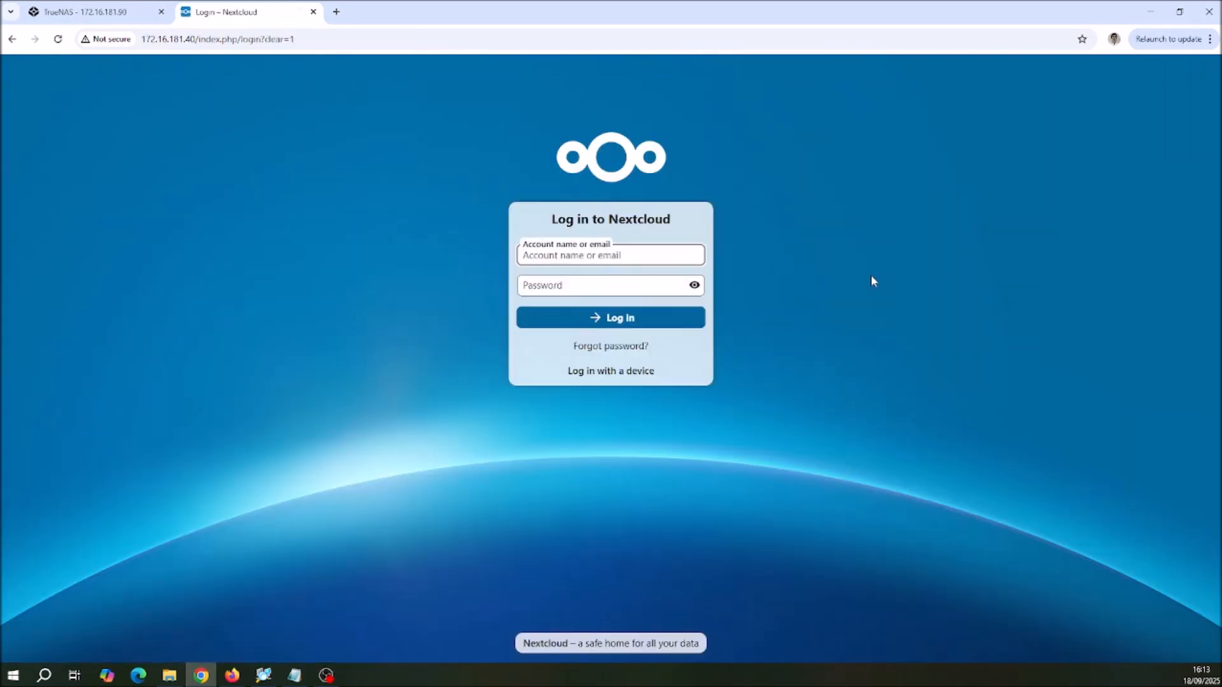
# Step: Log in to the account that has view-only access to Progress Pekerjaan, entering its account name and password
pyautogui.write('ani')
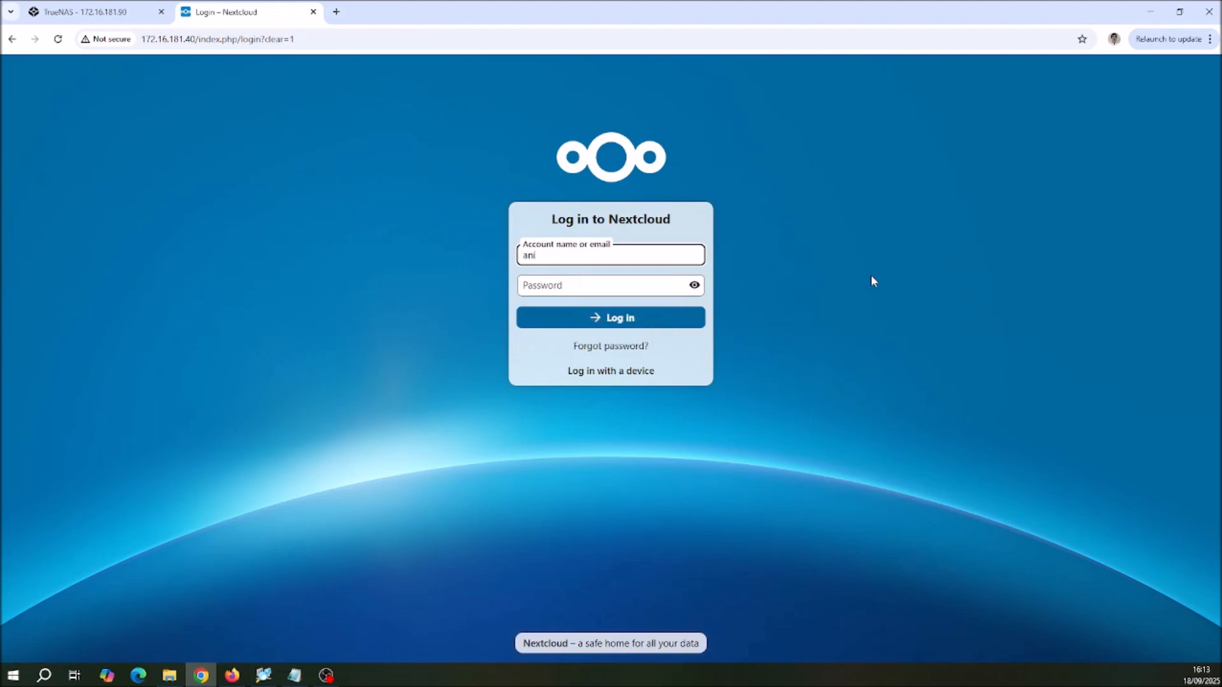
pyautogui.click(641, 286)
pyautogui.write('a')
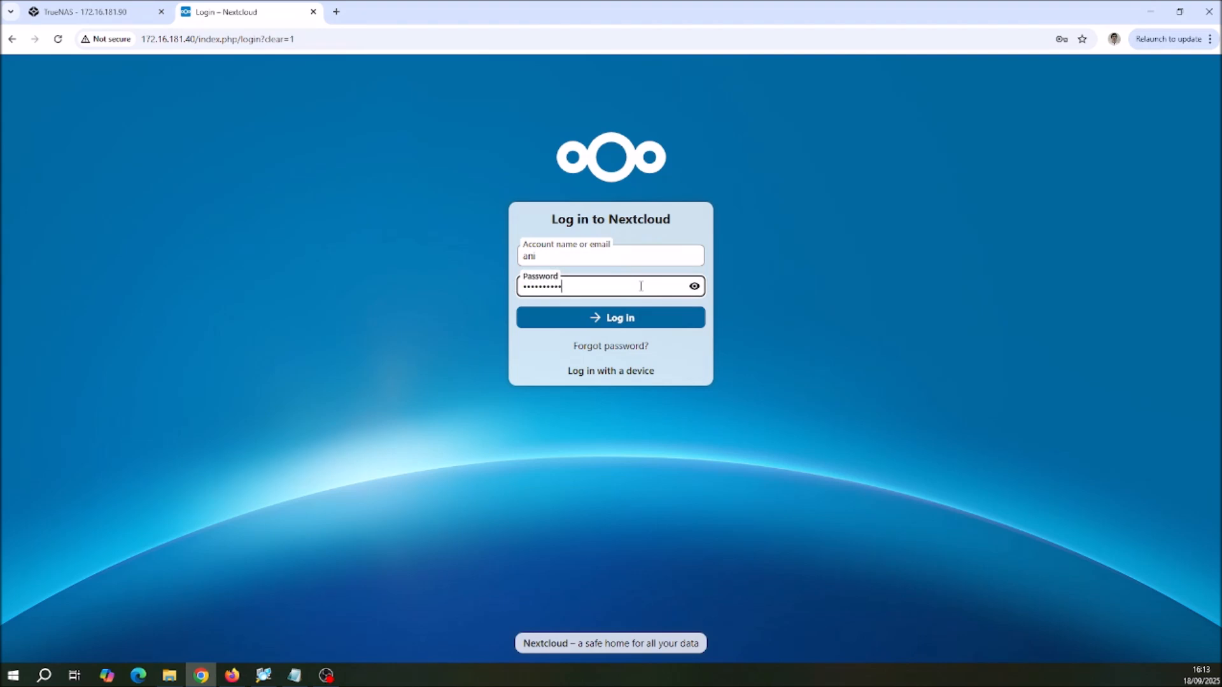
pyautogui.click(634, 313)
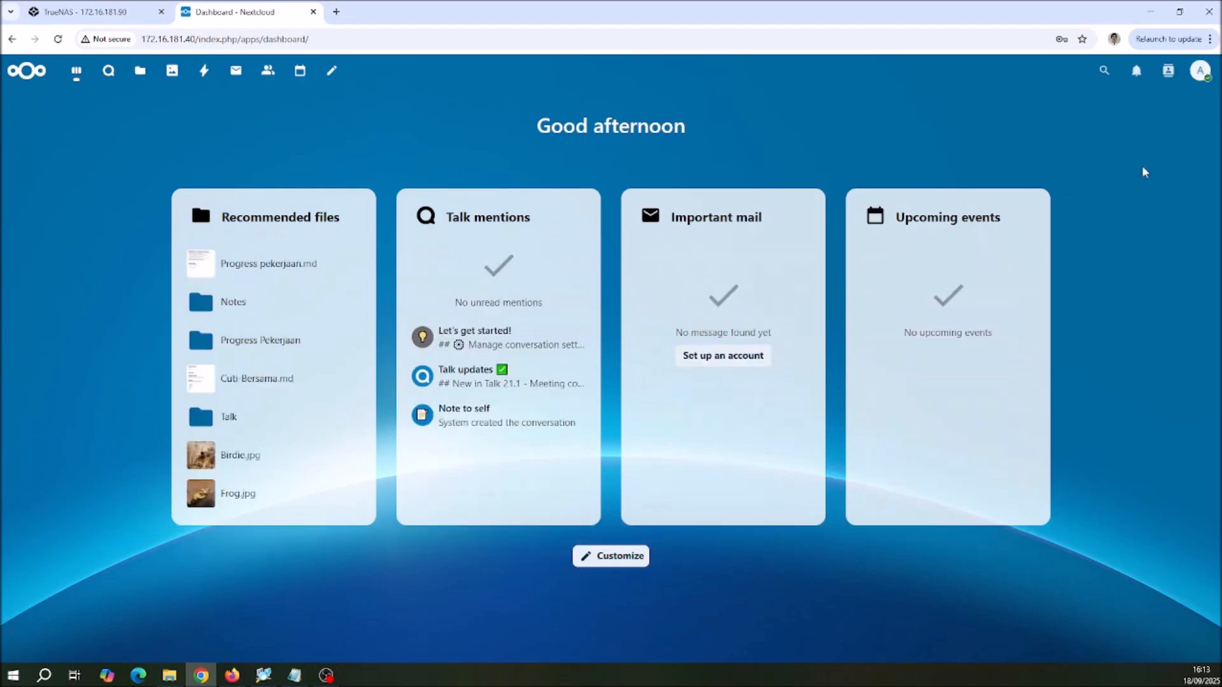
# Step: Open Progress pekerjaan.md in the shared Progress Pekerjaan folder, test whether its last action item can be edited, and close the file
pyautogui.click(1199, 73)
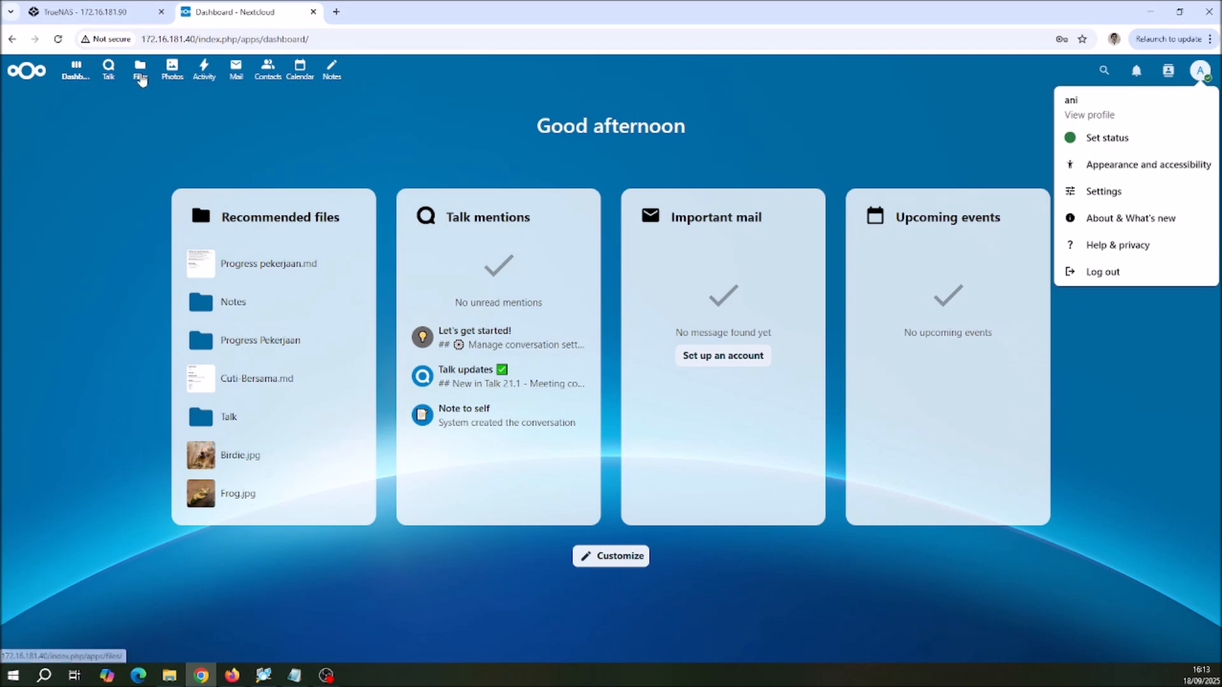
pyautogui.click(140, 74)
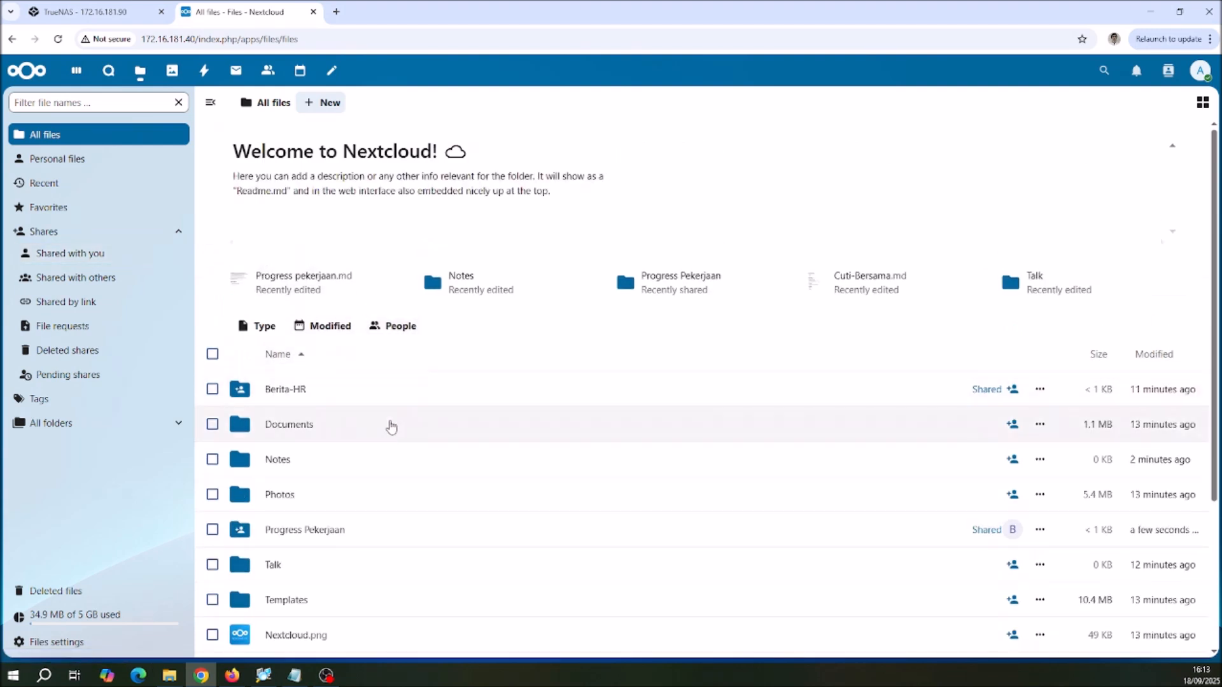
pyautogui.click(308, 532)
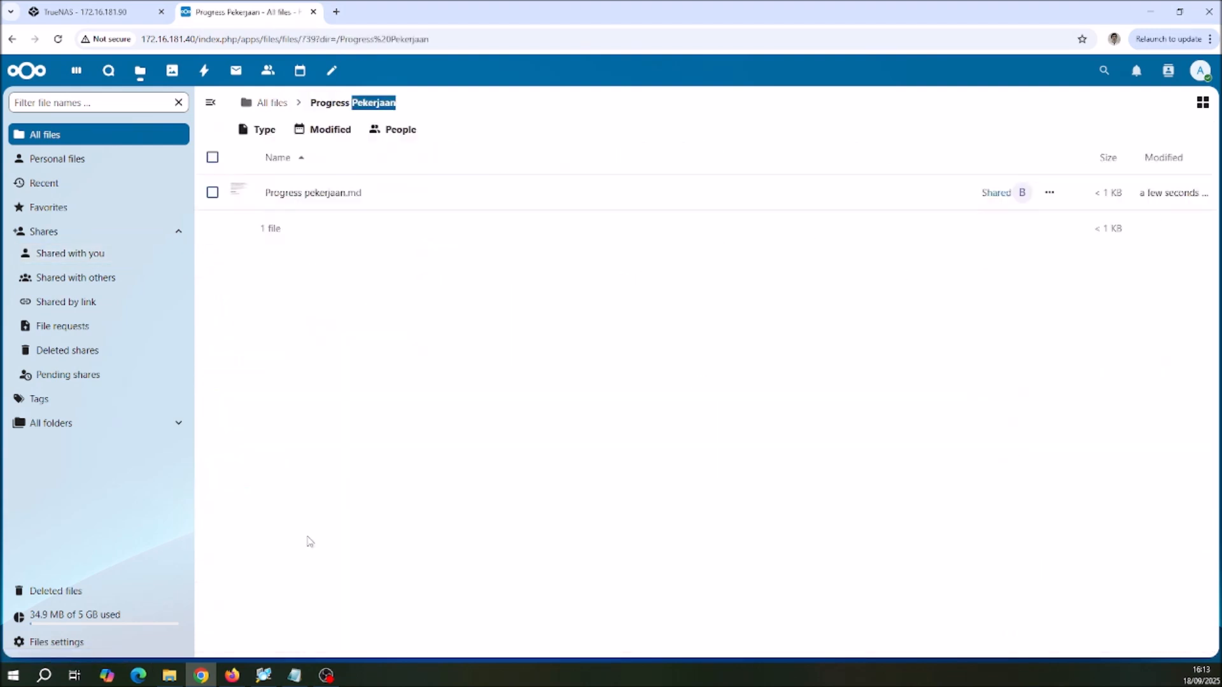
pyautogui.click(330, 198)
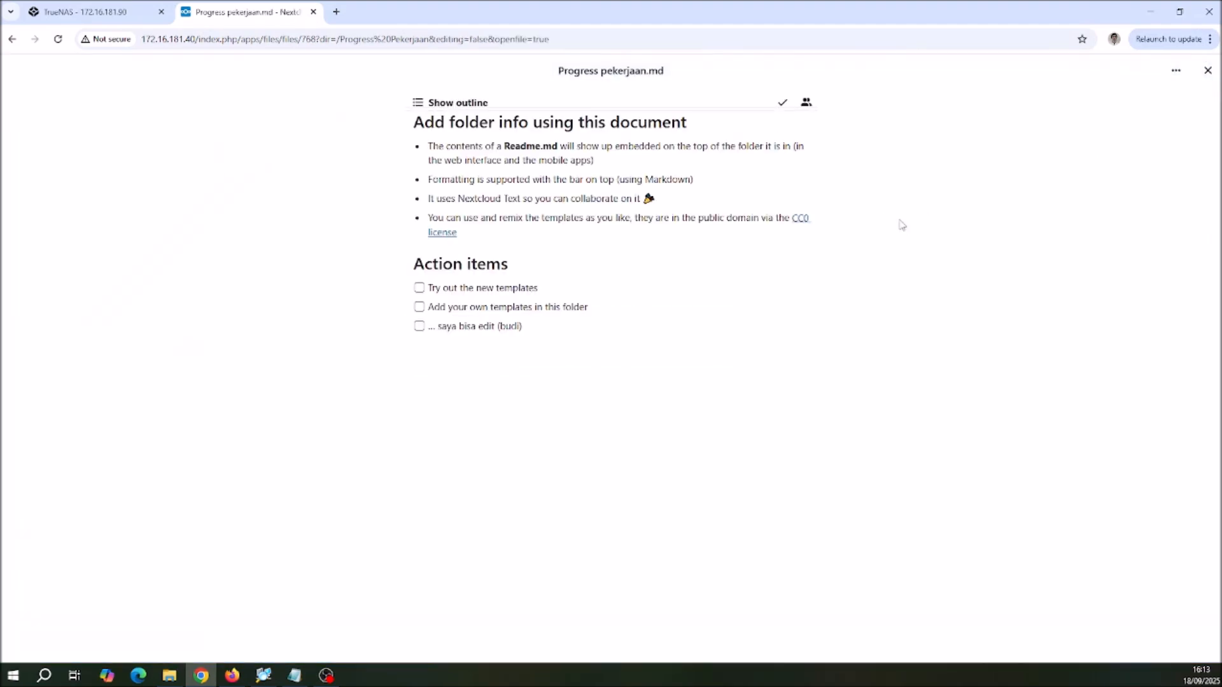
pyautogui.click(504, 331)
pyautogui.click(570, 324)
pyautogui.click(1208, 71)
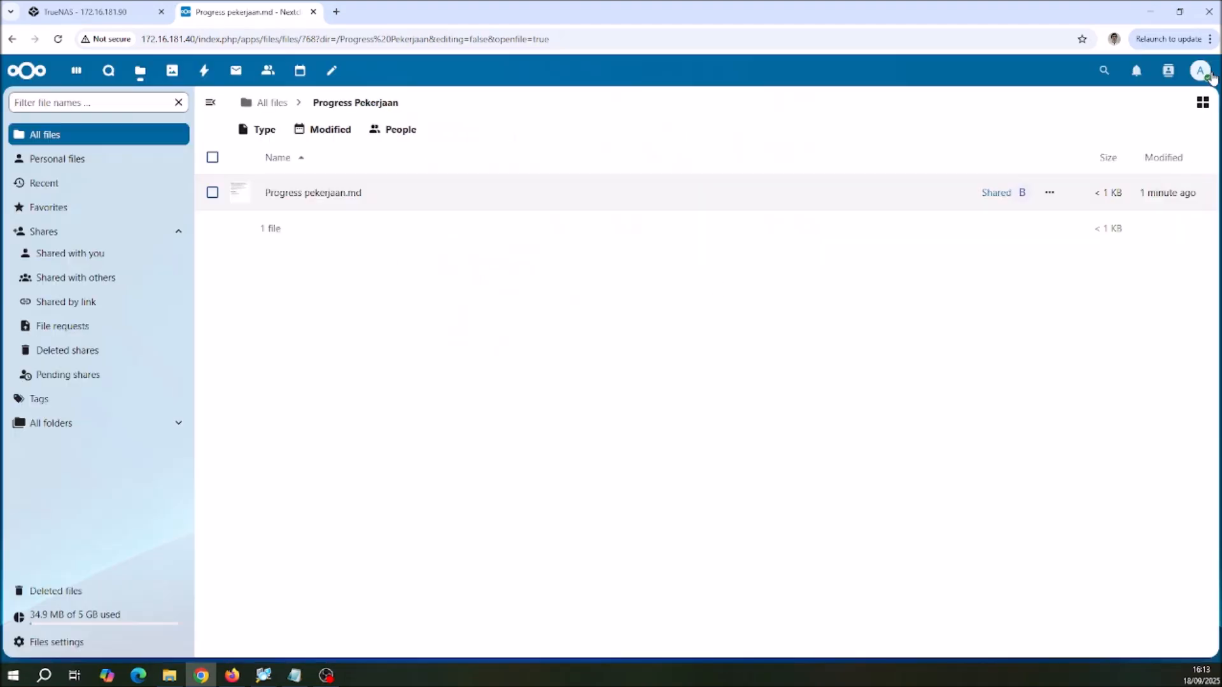
# Step: Check which actions this account is allowed on Progress pekerjaan.md and which account is logged in
pyautogui.click(1049, 193)
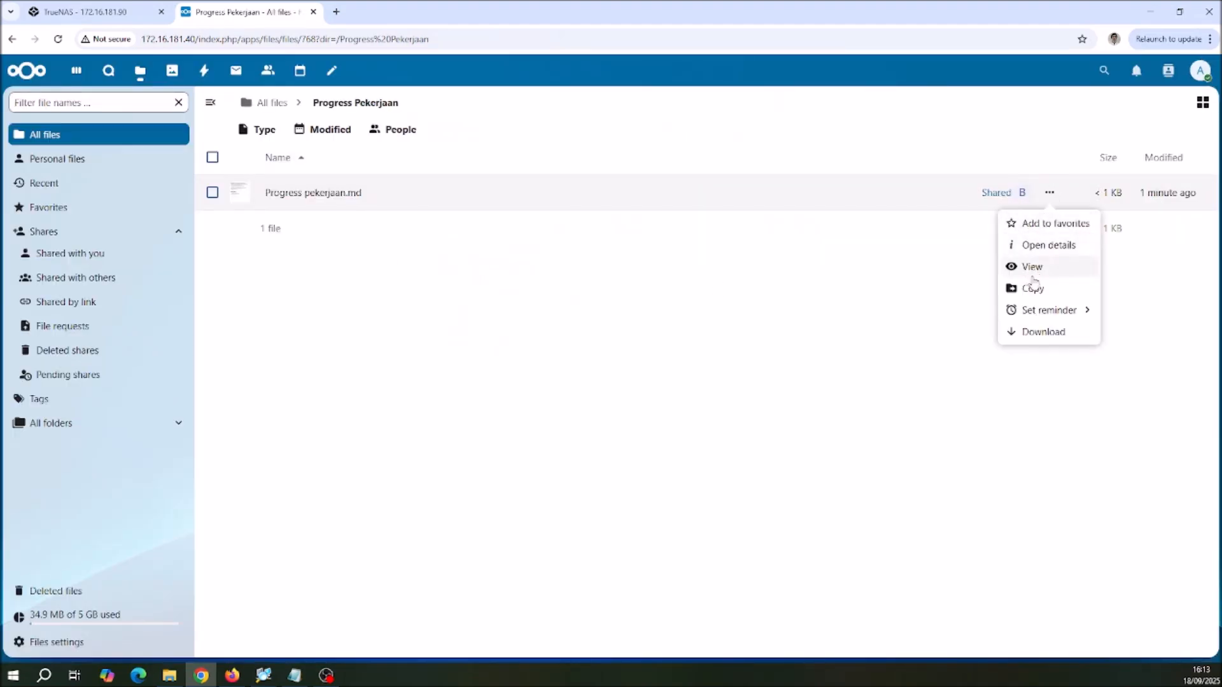
pyautogui.click(763, 292)
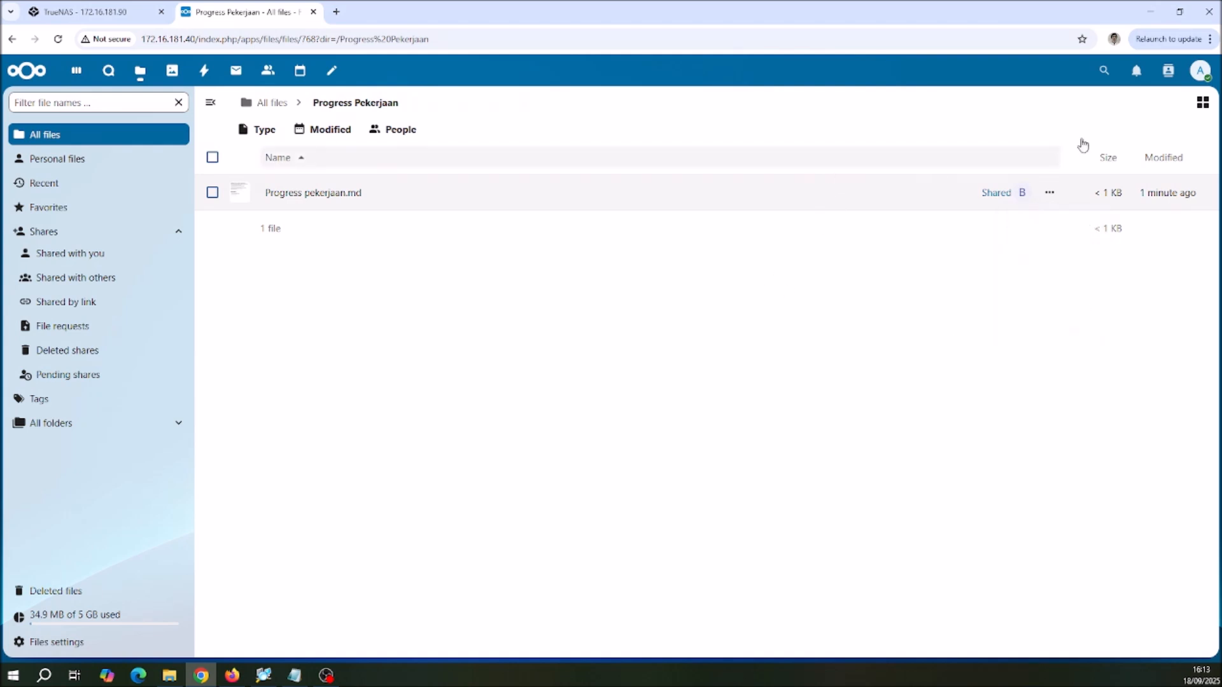
pyautogui.click(1200, 71)
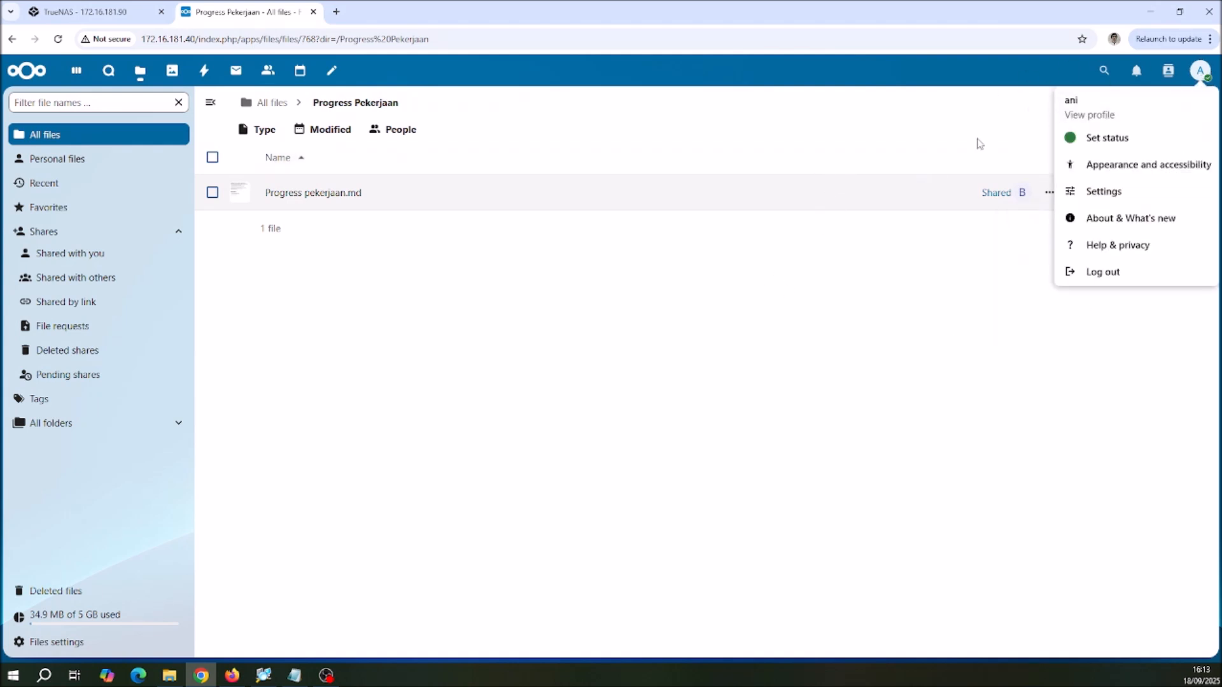
pyautogui.click(937, 127)
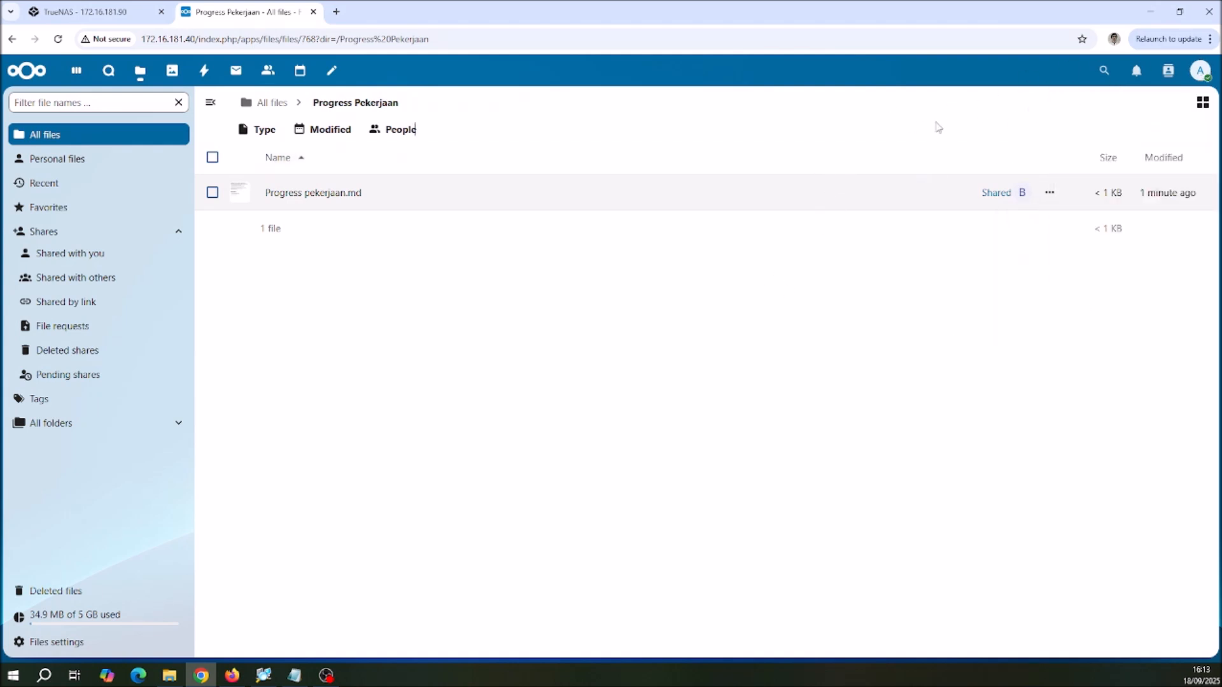
# Step: Log out and log in to the colleague's account that has edit access, entering its account name and password
pyautogui.click(1200, 71)
pyautogui.click(1096, 274)
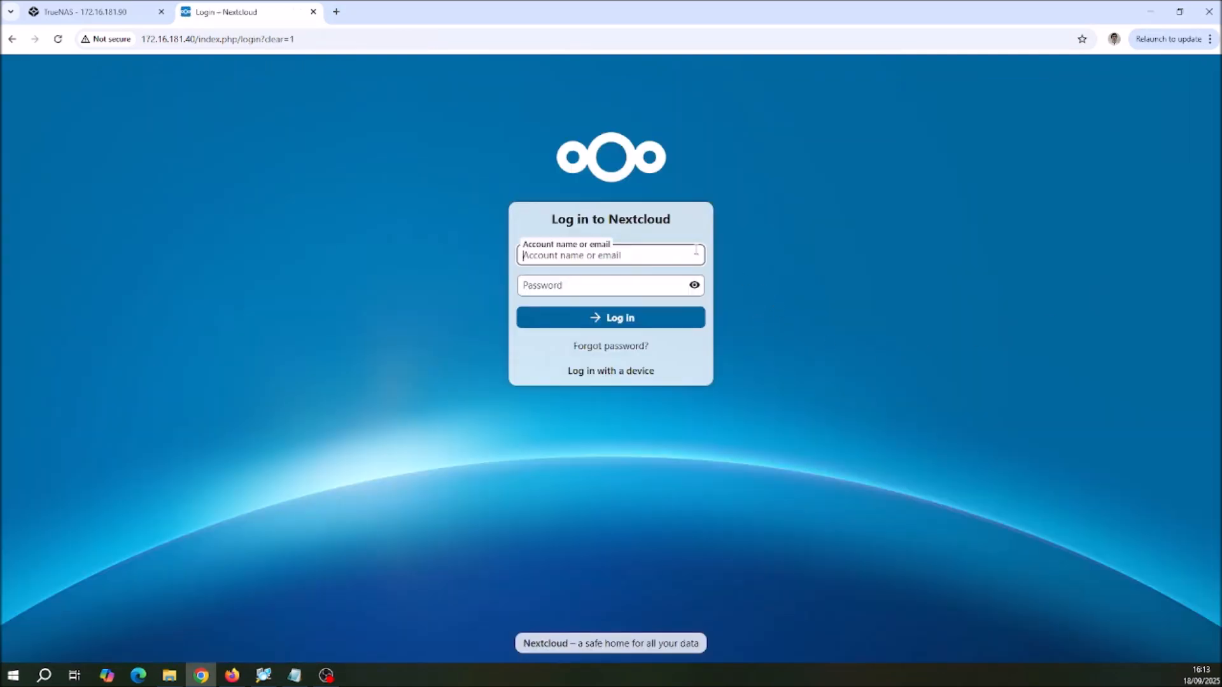
pyautogui.write('andi')
pyautogui.press('Tab')
pyautogui.write('***')
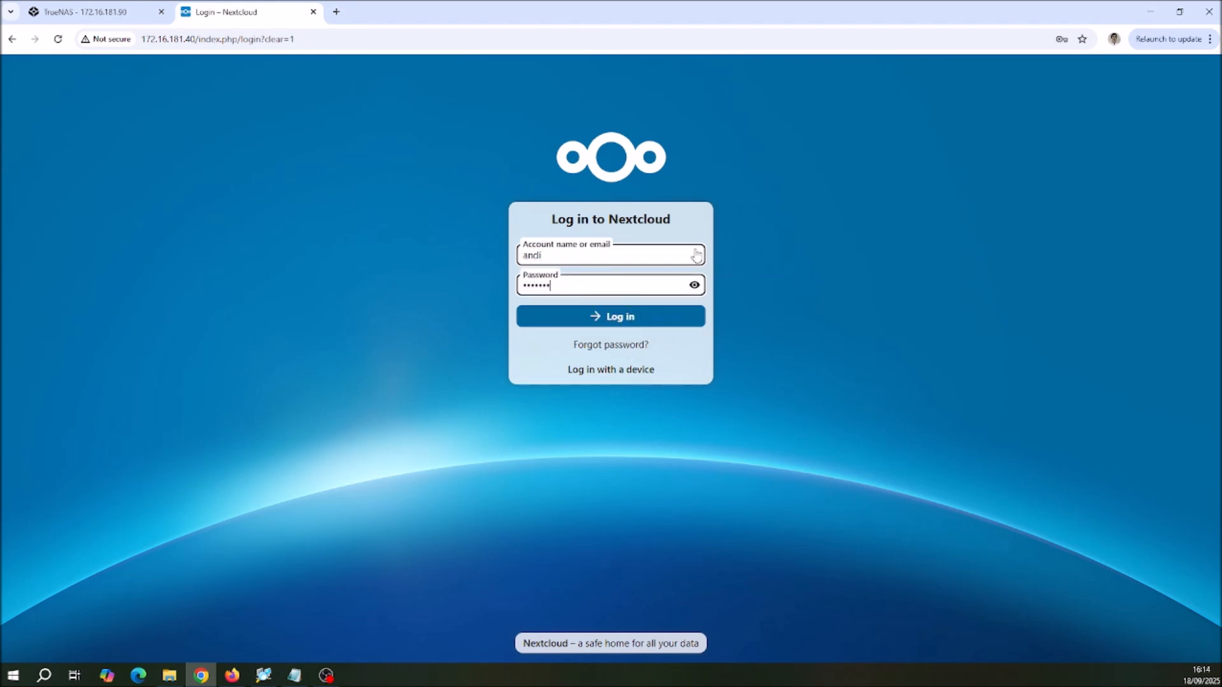
pyautogui.press('Return')
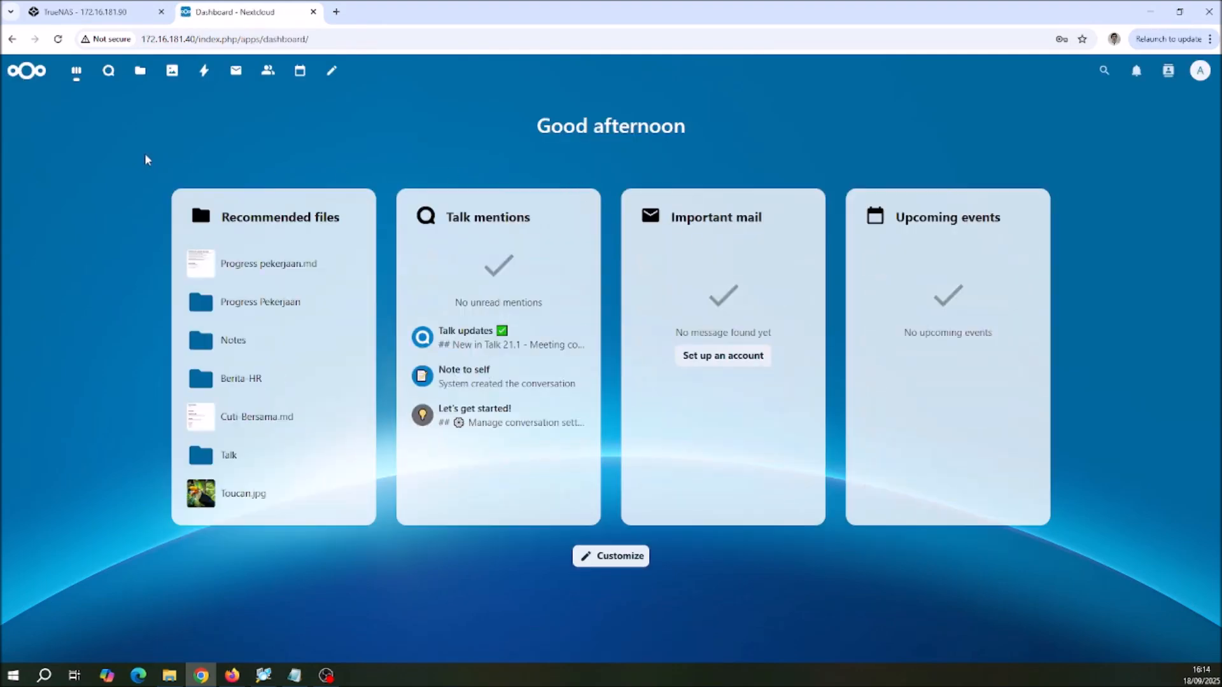
# Step: Open the Progress Pekerjaan folder in Files and check which actions this account is allowed on Progress pekerjaan.md
pyautogui.click(140, 70)
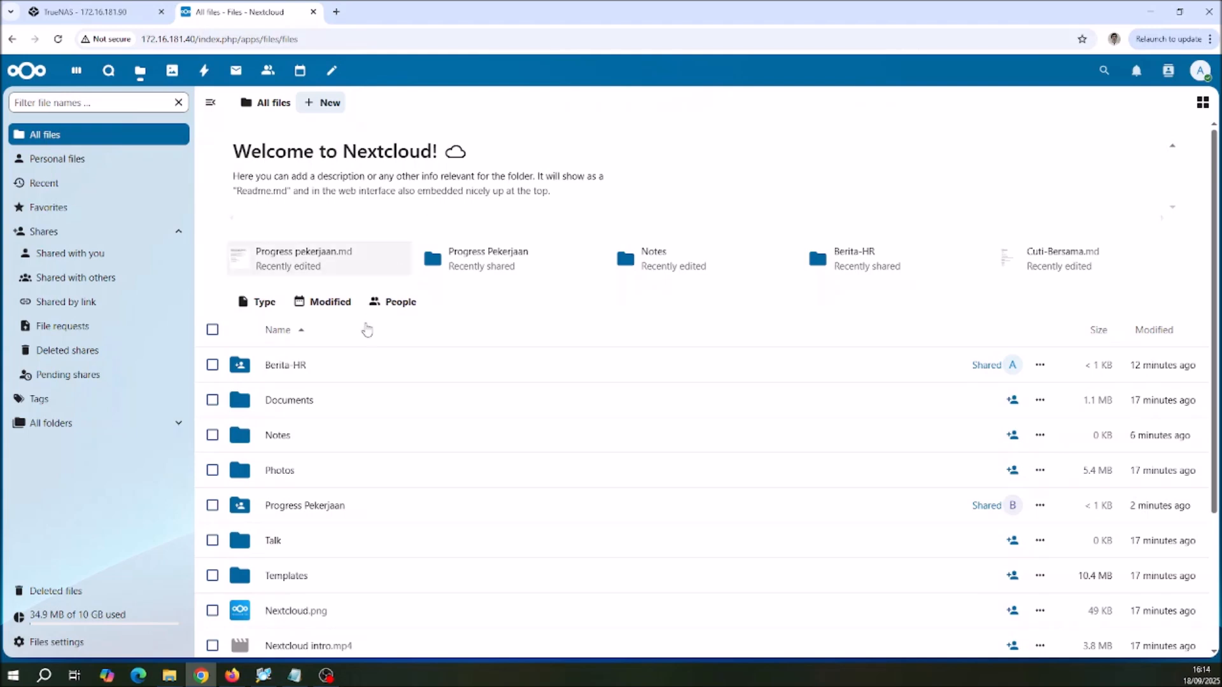
pyautogui.click(313, 543)
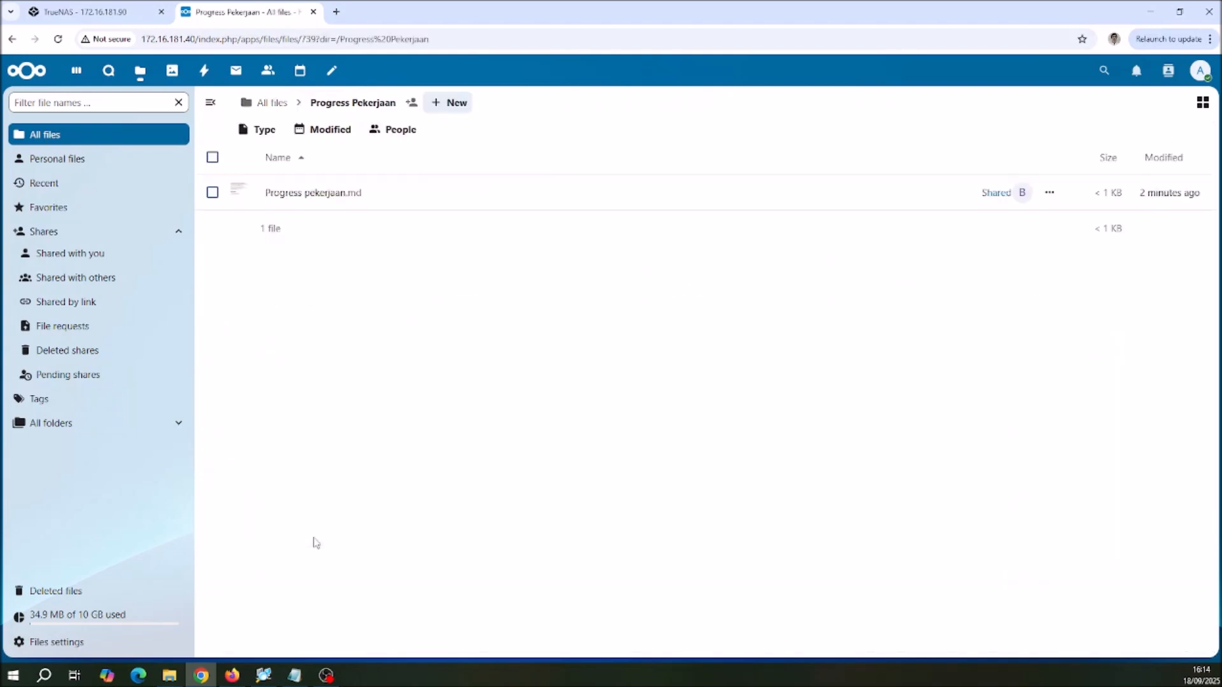
pyautogui.click(1049, 193)
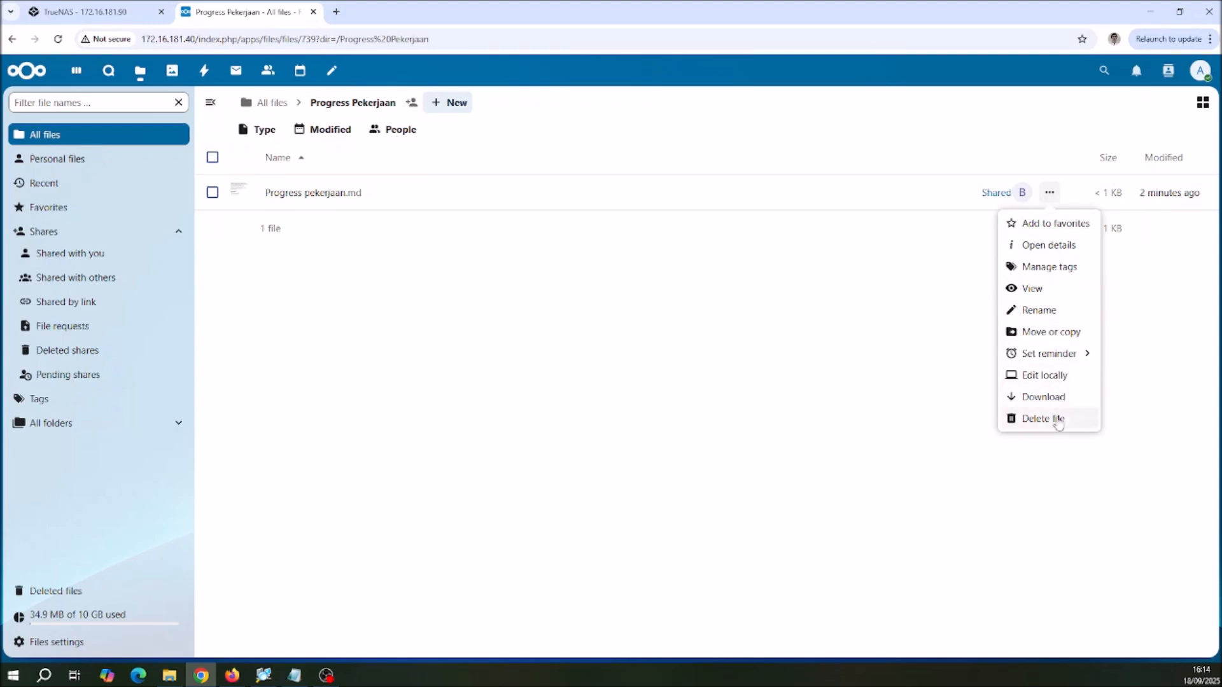
pyautogui.click(722, 305)
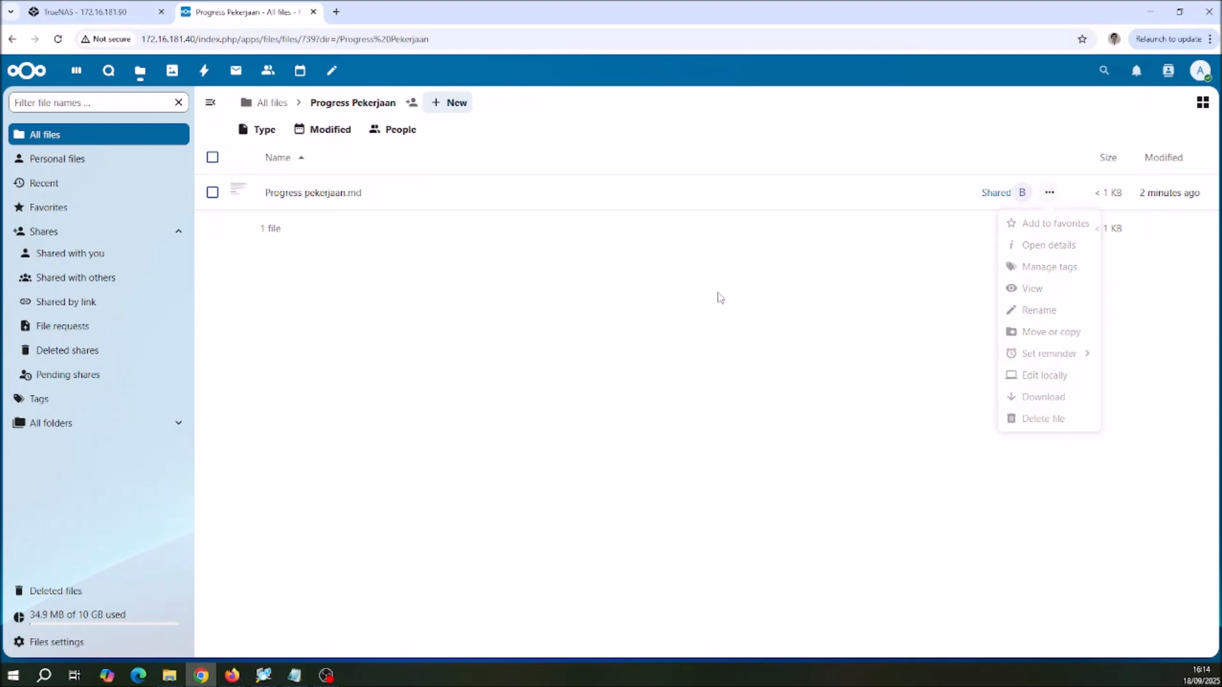
# Step: Add an action item "... saya bisa edit" with the account's name in parentheses below the last one in Progress pekerjaan.md, and close the file
pyautogui.click(336, 195)
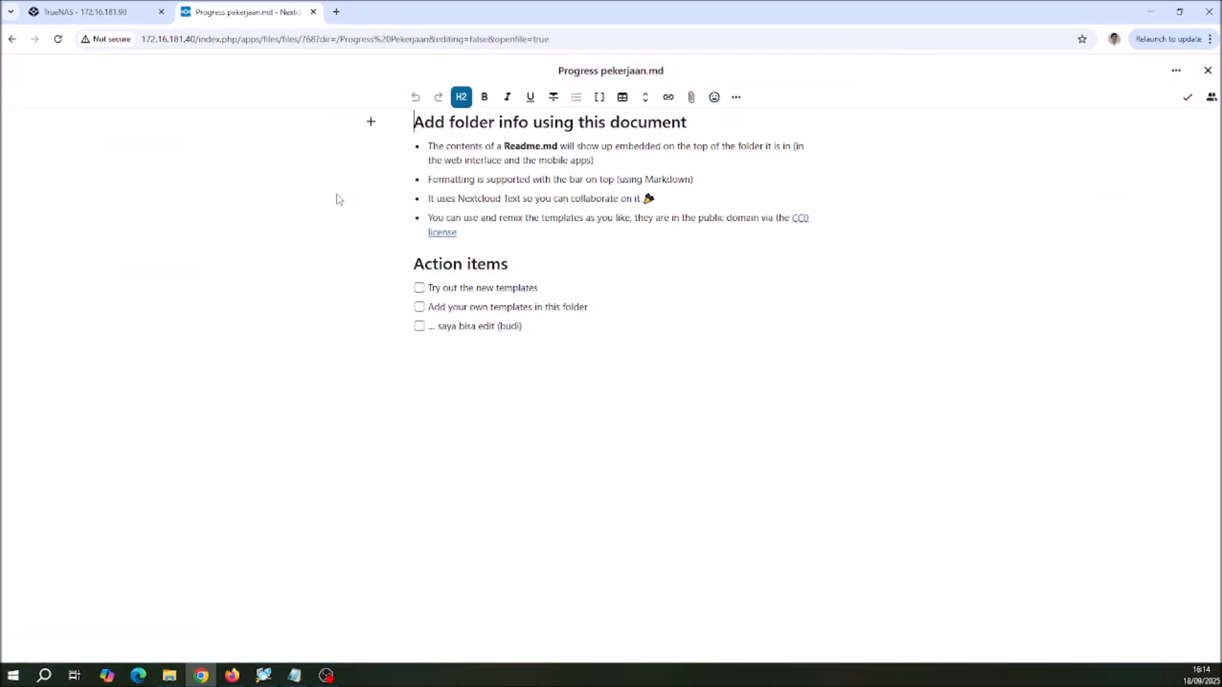
pyautogui.click(553, 331)
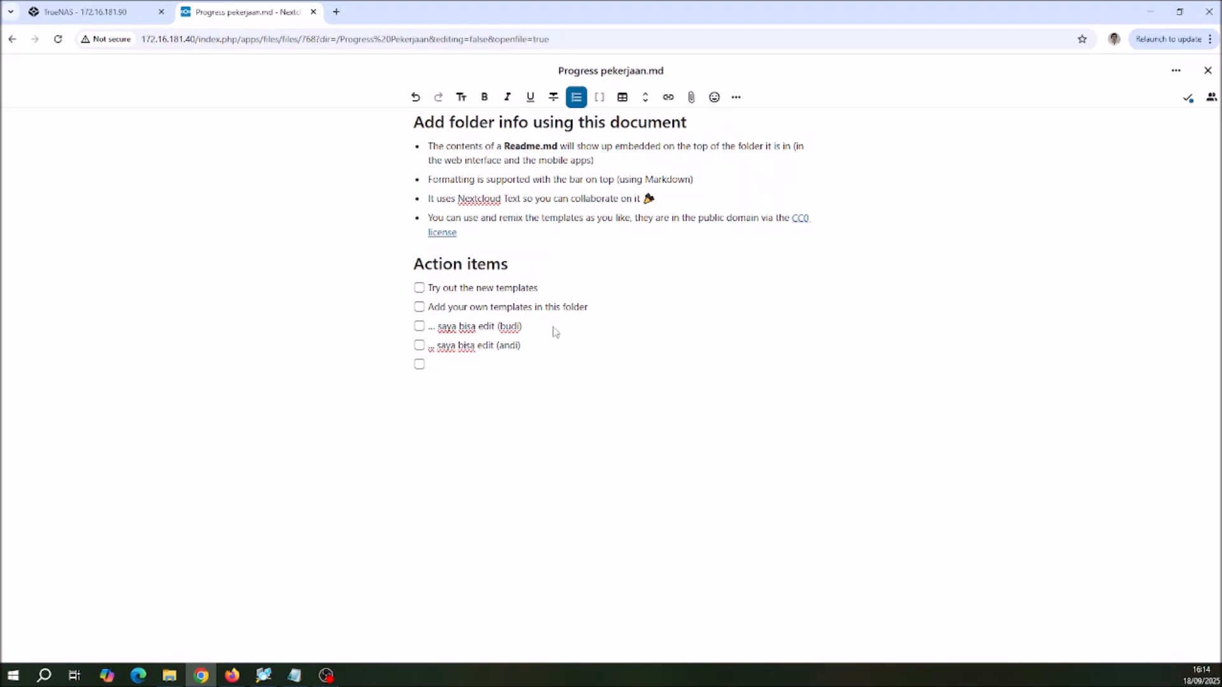
pyautogui.click(1207, 71)
# Step: Reopen Progress pekerjaan.md to check the added action item, close it, and check which account is logged in
pyautogui.click(291, 192)
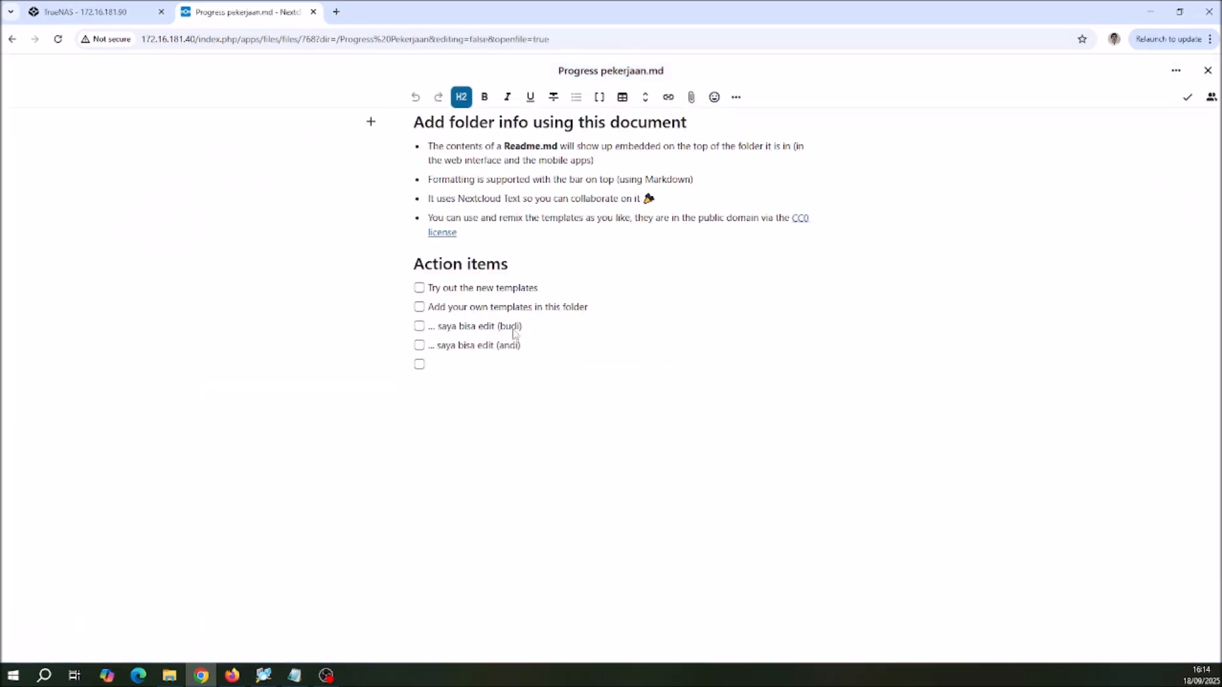
pyautogui.click(1207, 74)
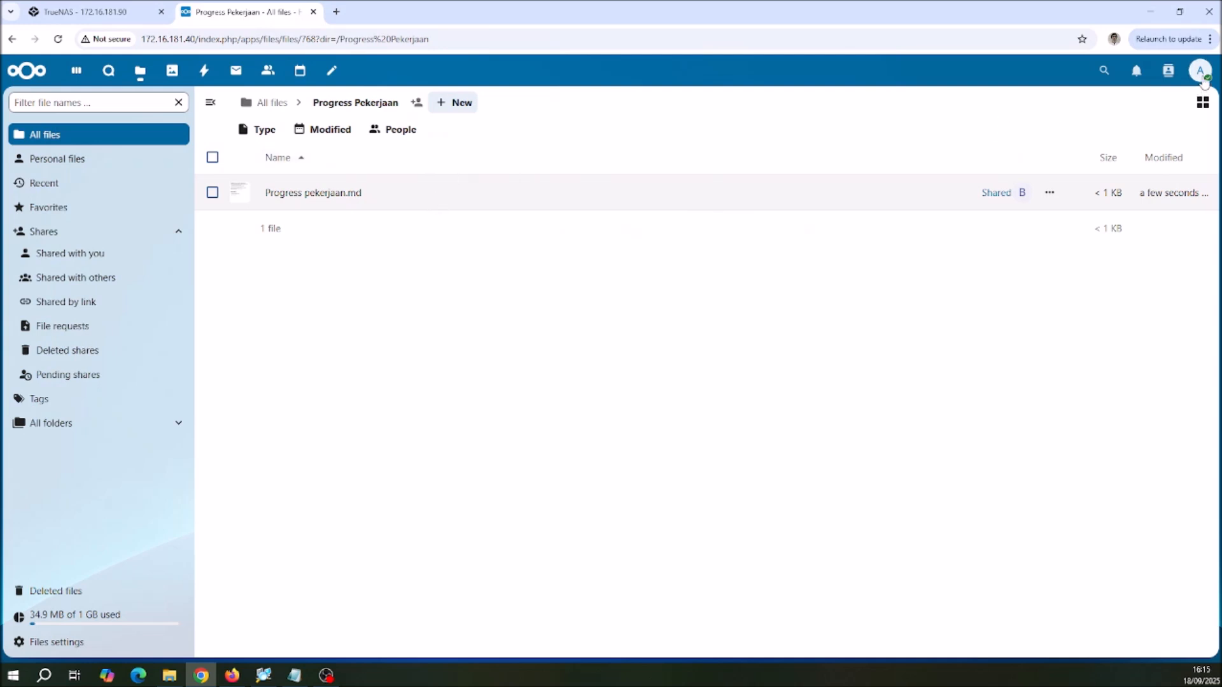
pyautogui.click(1201, 72)
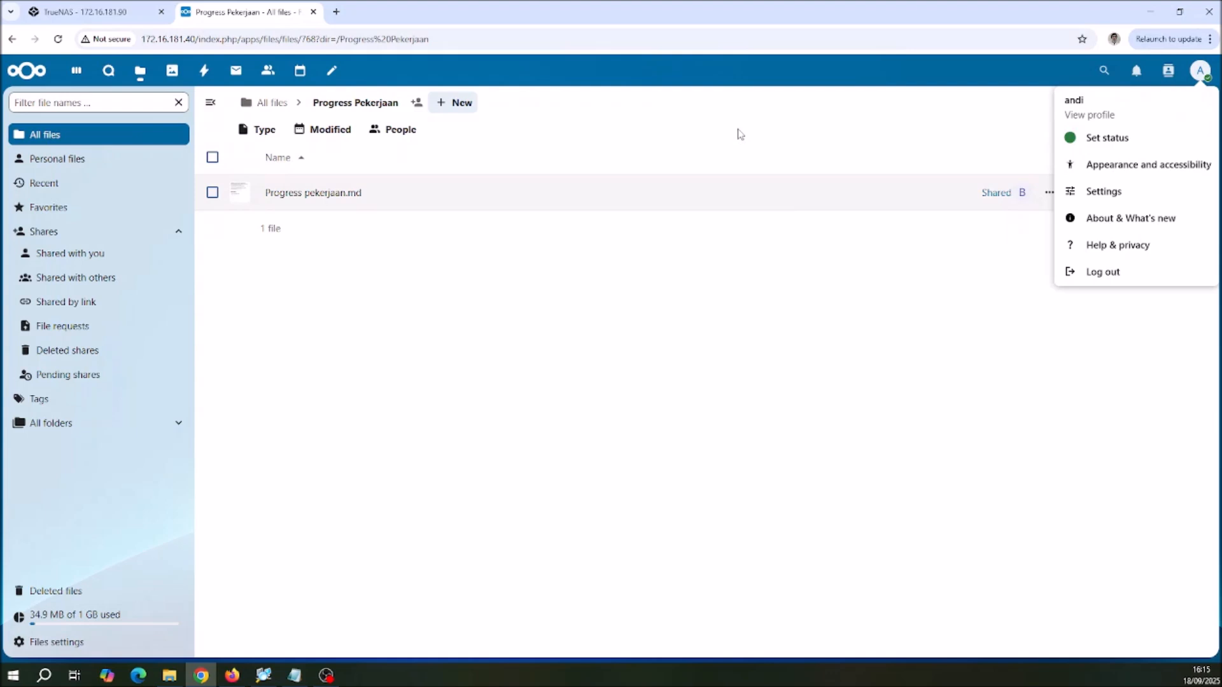
pyautogui.click(727, 297)
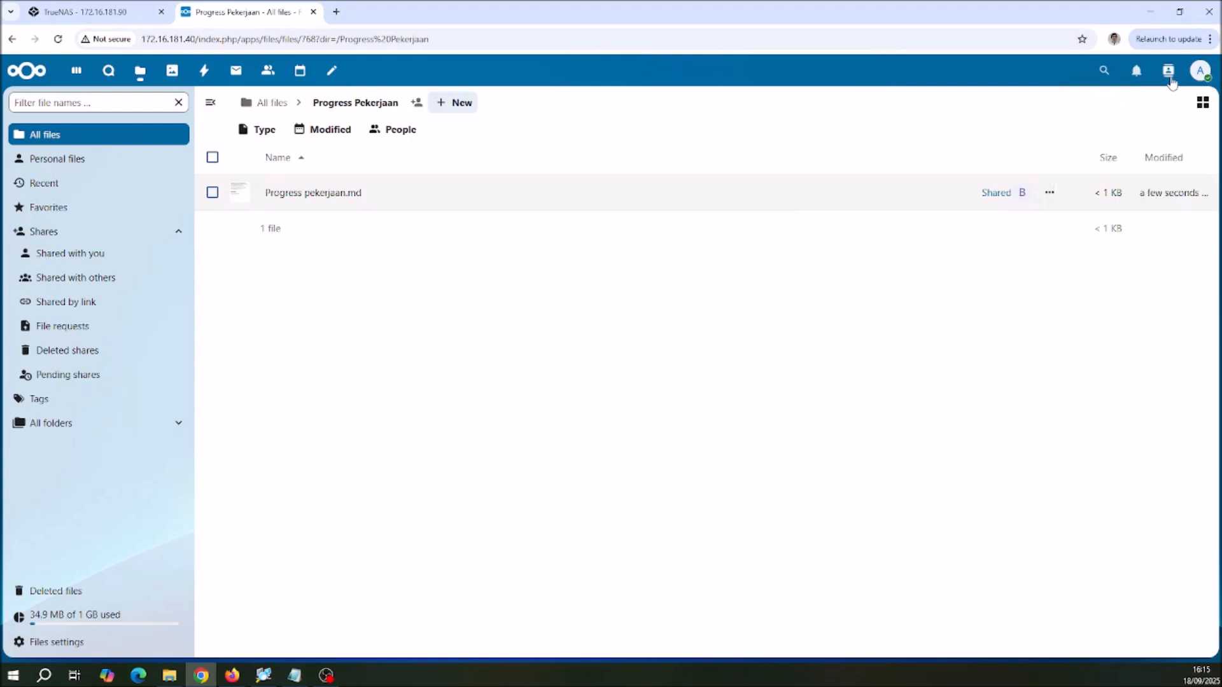
# Step: Log out and log in to the account that owns the Progress Pekerjaan folder, entering its account name and password
pyautogui.click(1200, 70)
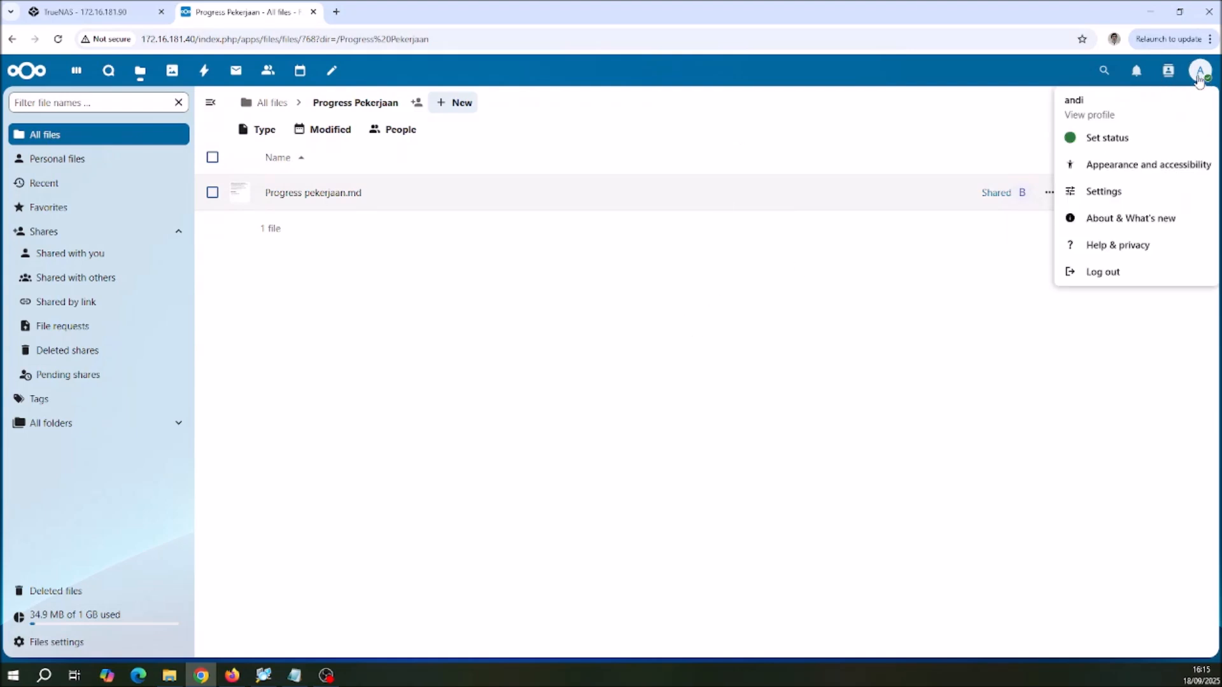
pyautogui.click(1104, 273)
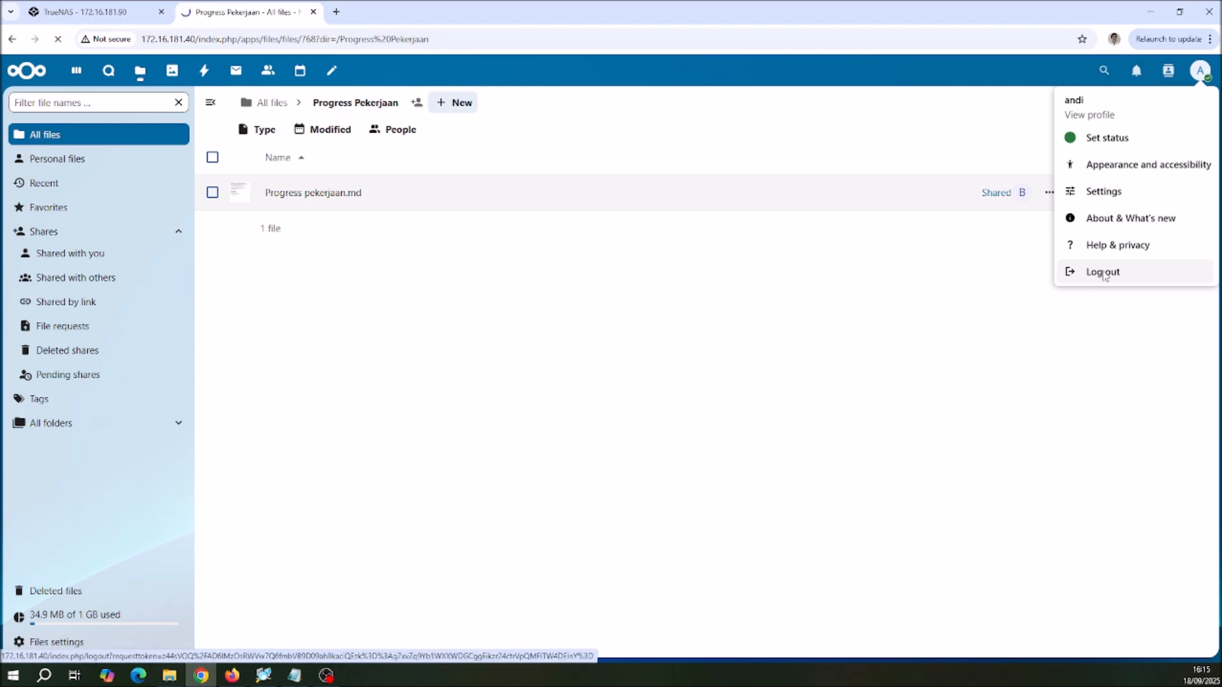
pyautogui.write('budi')
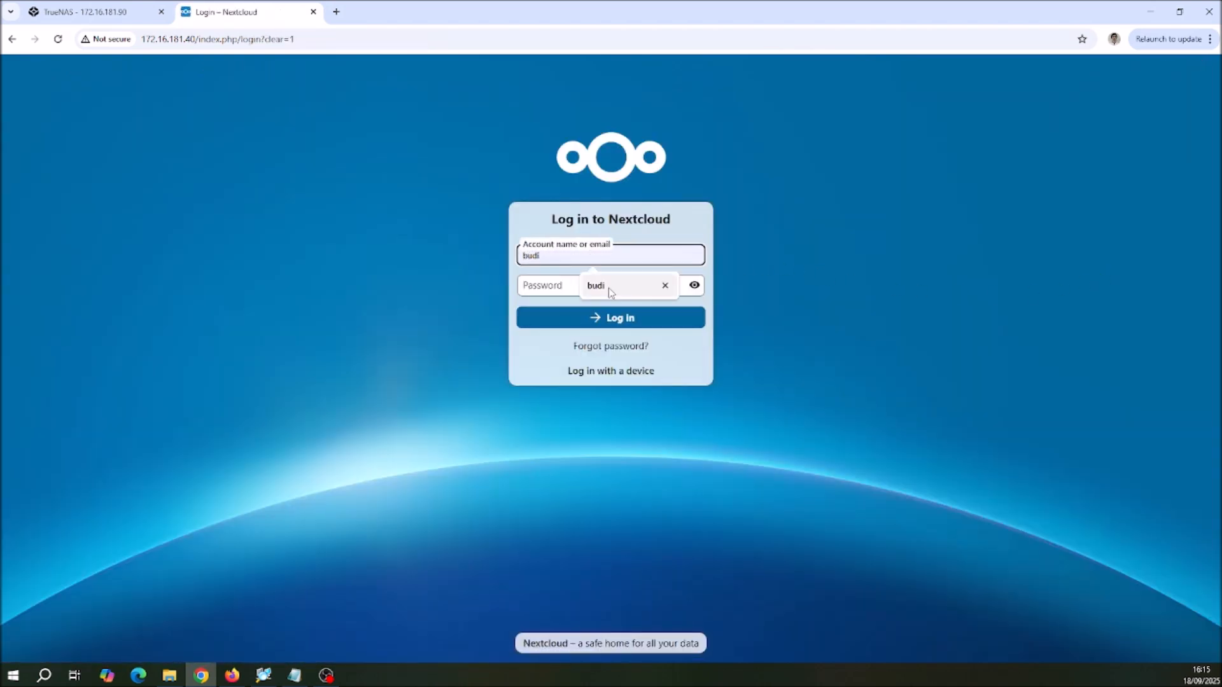
pyautogui.click(576, 287)
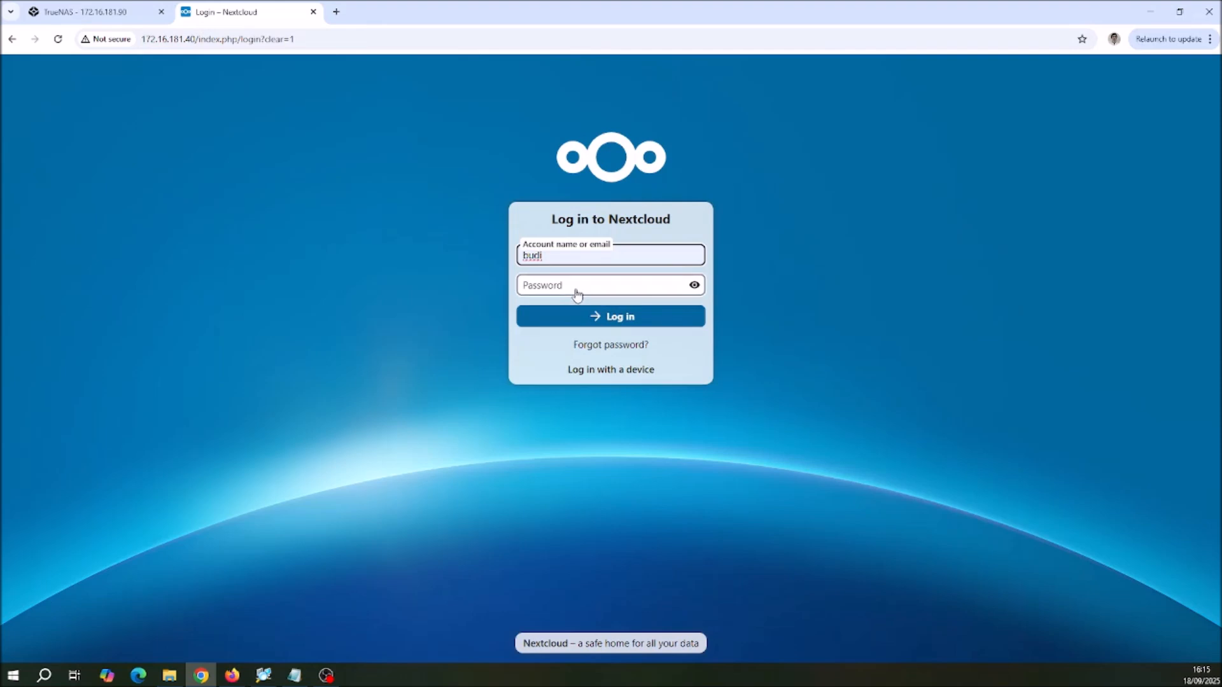
pyautogui.write('•••')
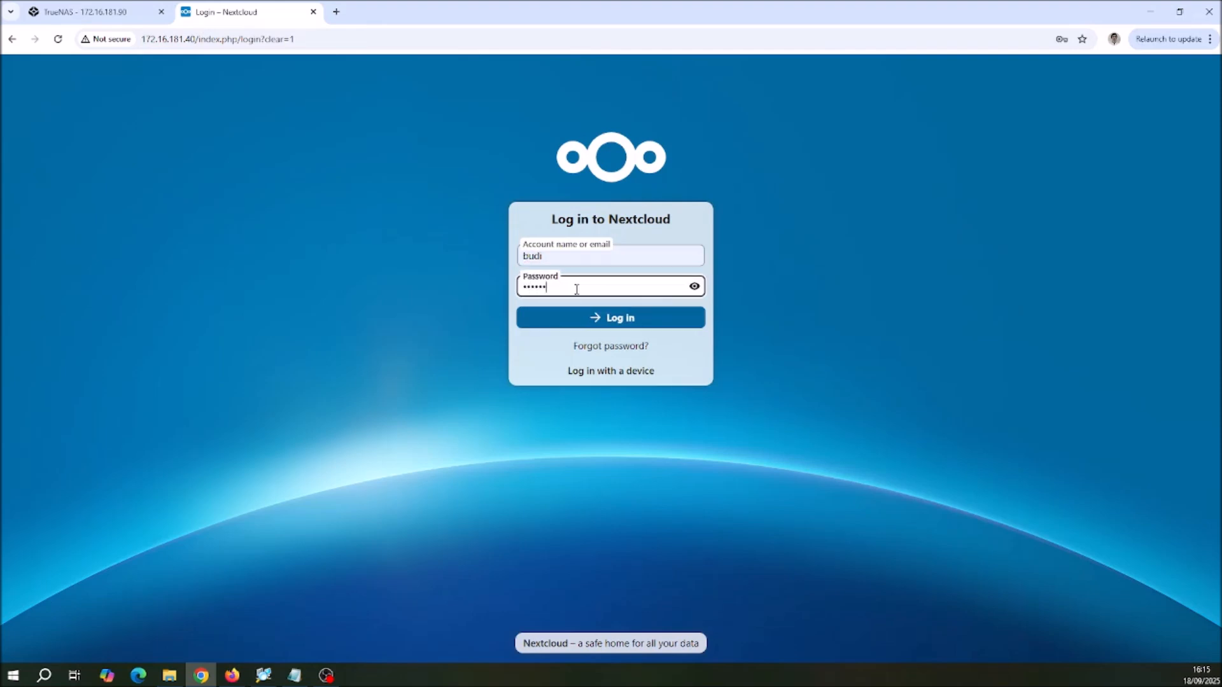
pyautogui.press('Return')
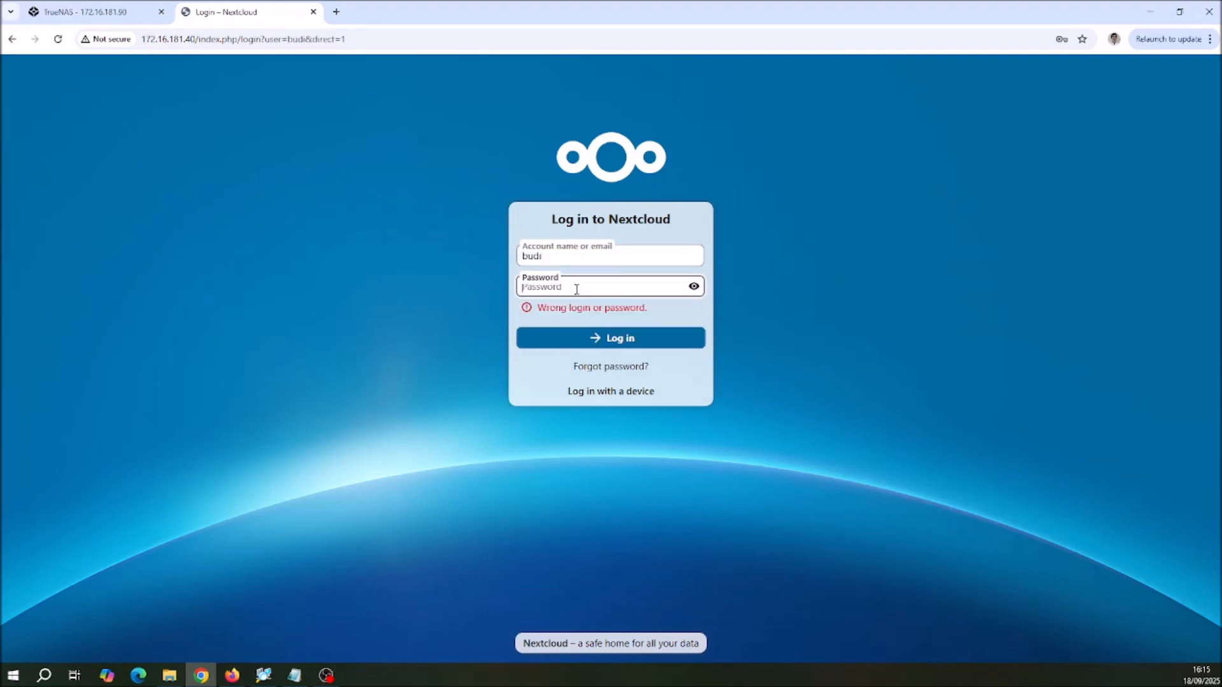
pyautogui.write('•••')
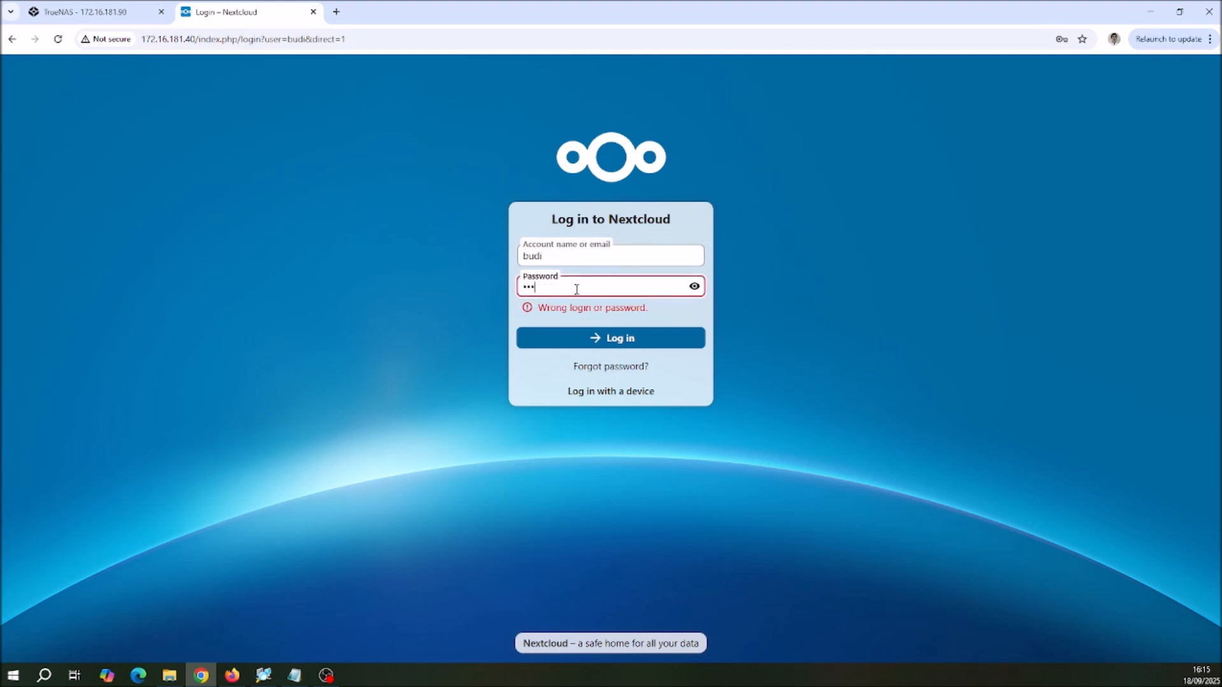
pyautogui.press('Return')
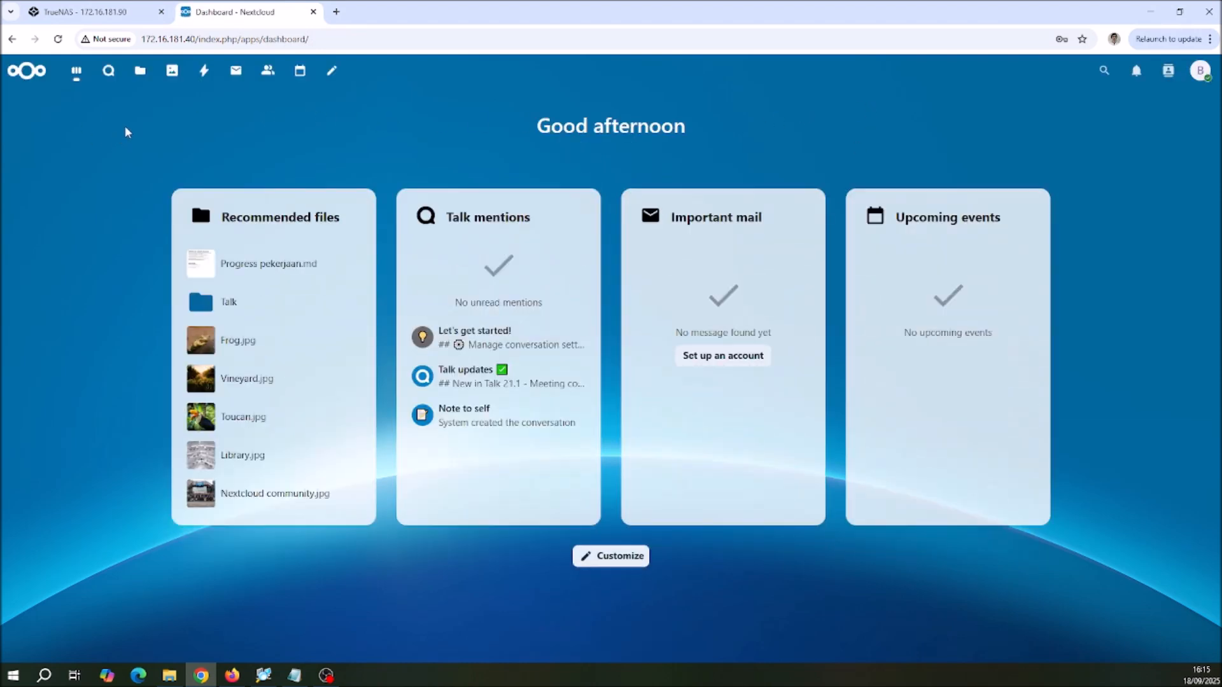
# Step: Open Progress pekerjaan.md from the Progress Pekerjaan folder in Files, check the action items added by both accounts, and close it
pyautogui.click(140, 73)
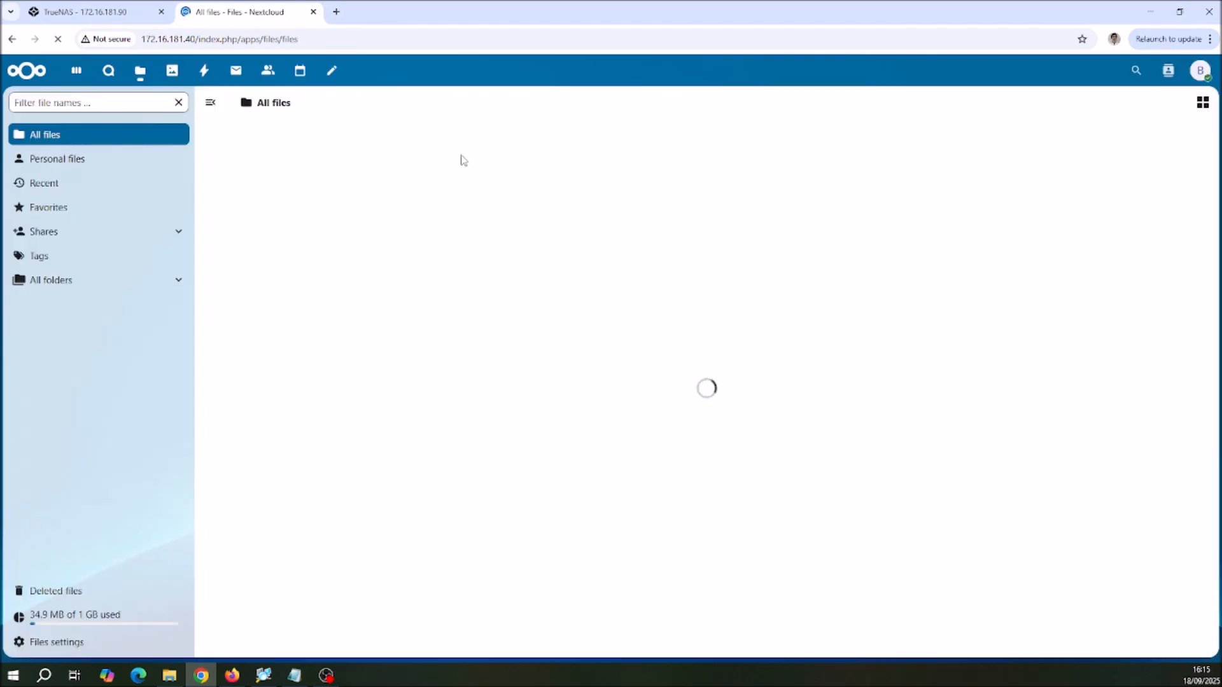
pyautogui.click(294, 470)
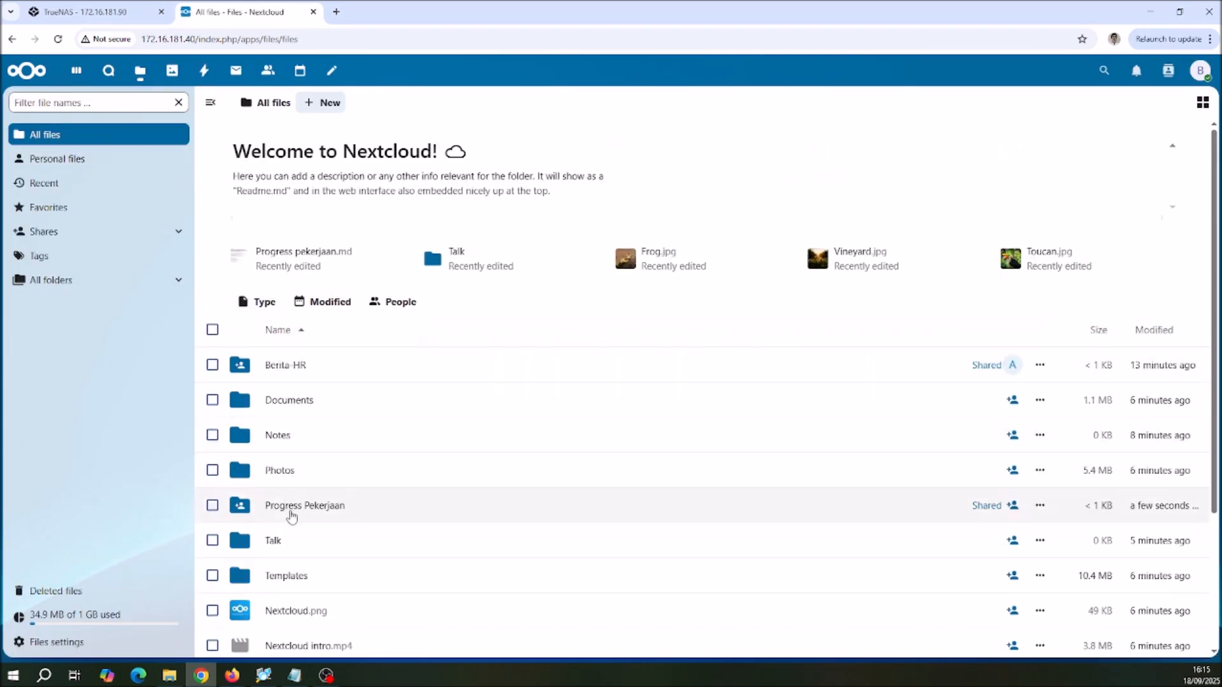
pyautogui.click(274, 104)
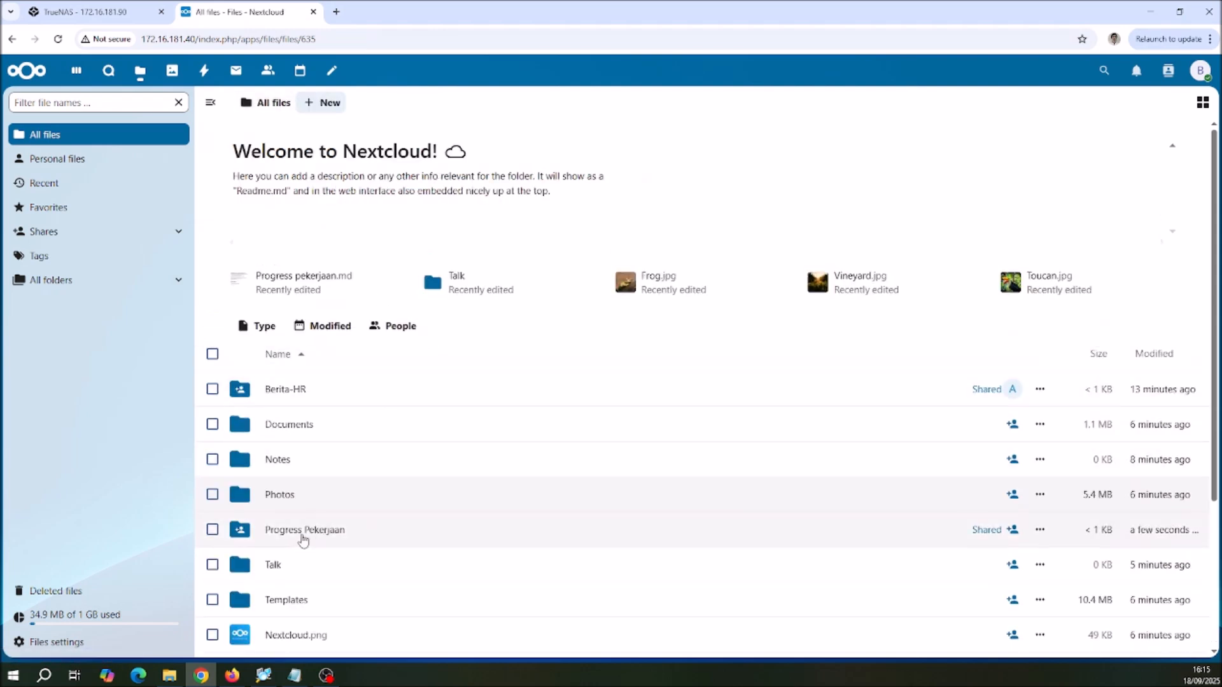
pyautogui.click(302, 537)
pyautogui.click(336, 203)
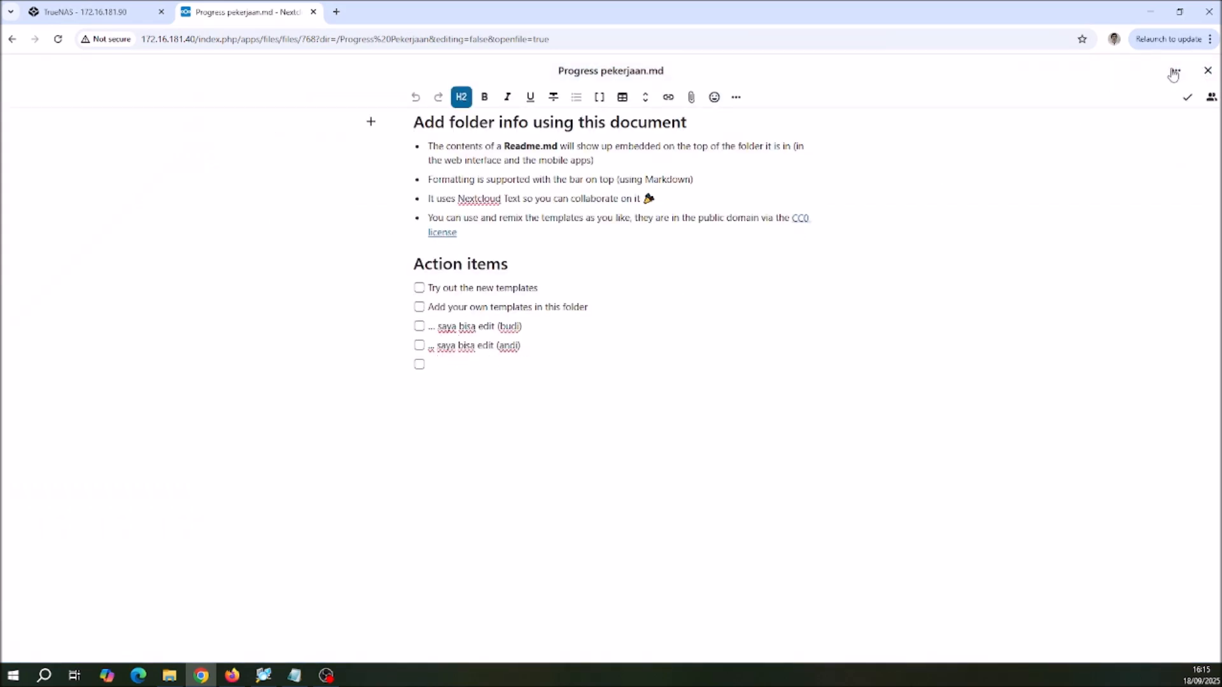
pyautogui.click(1207, 71)
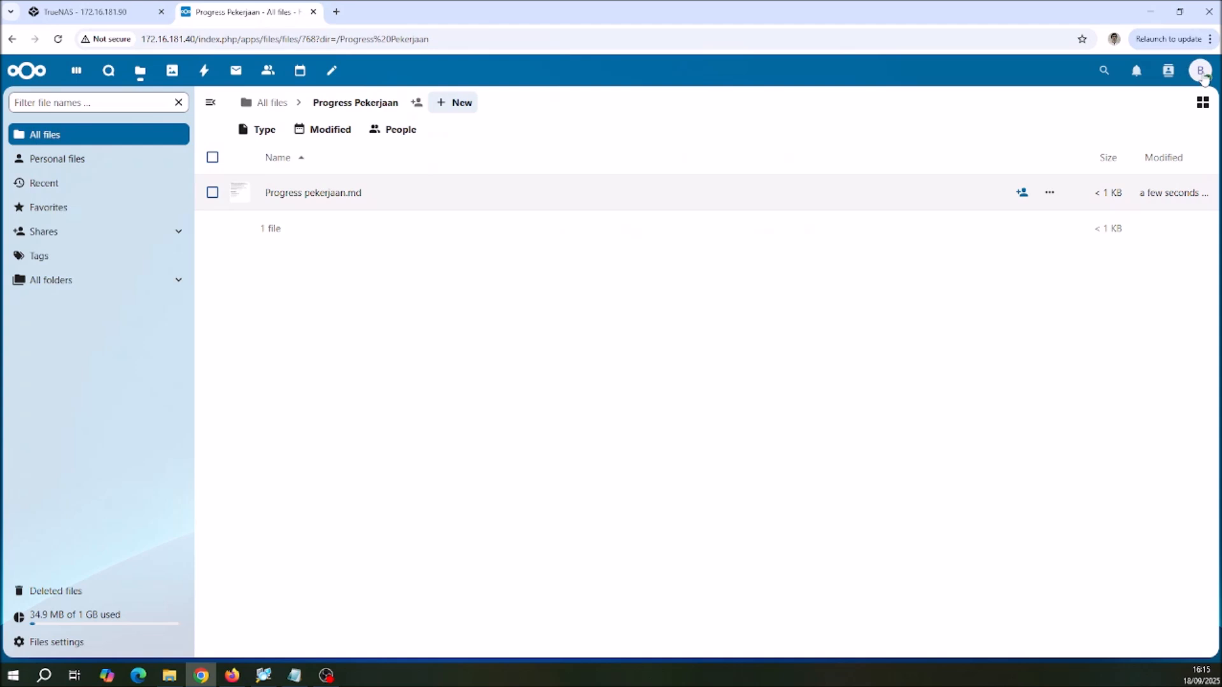
# Step: Log out of the folder owner's account, and also log out of the admin account
pyautogui.click(1201, 73)
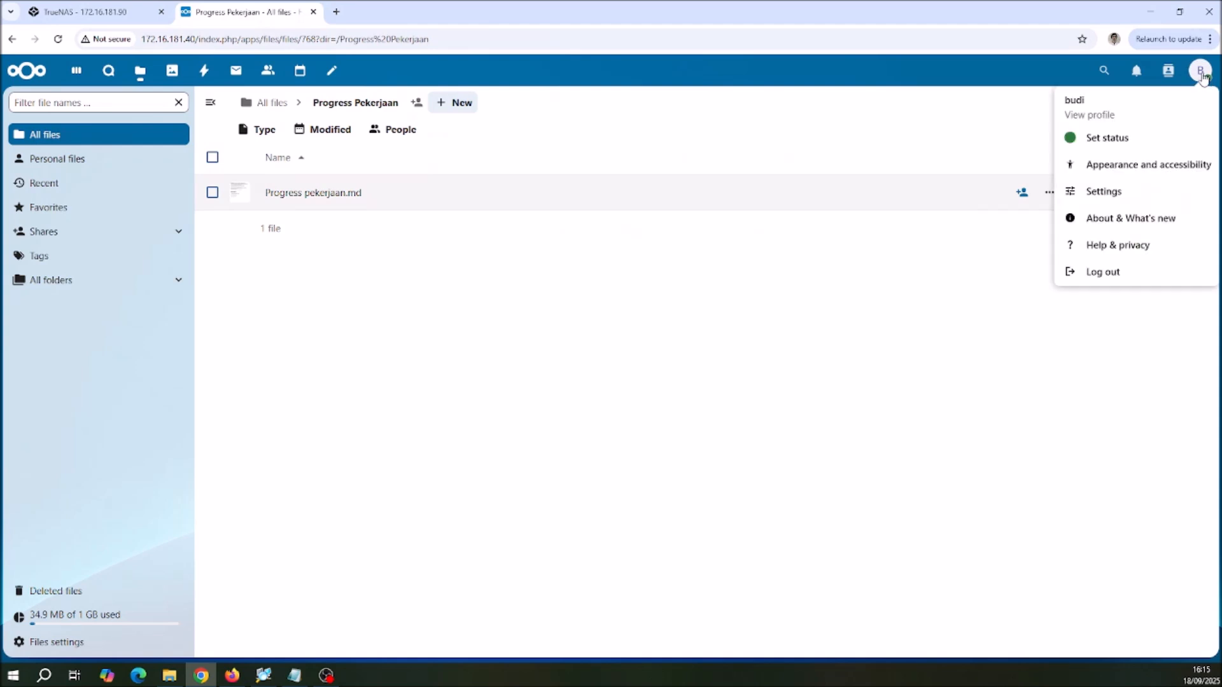
pyautogui.click(1103, 272)
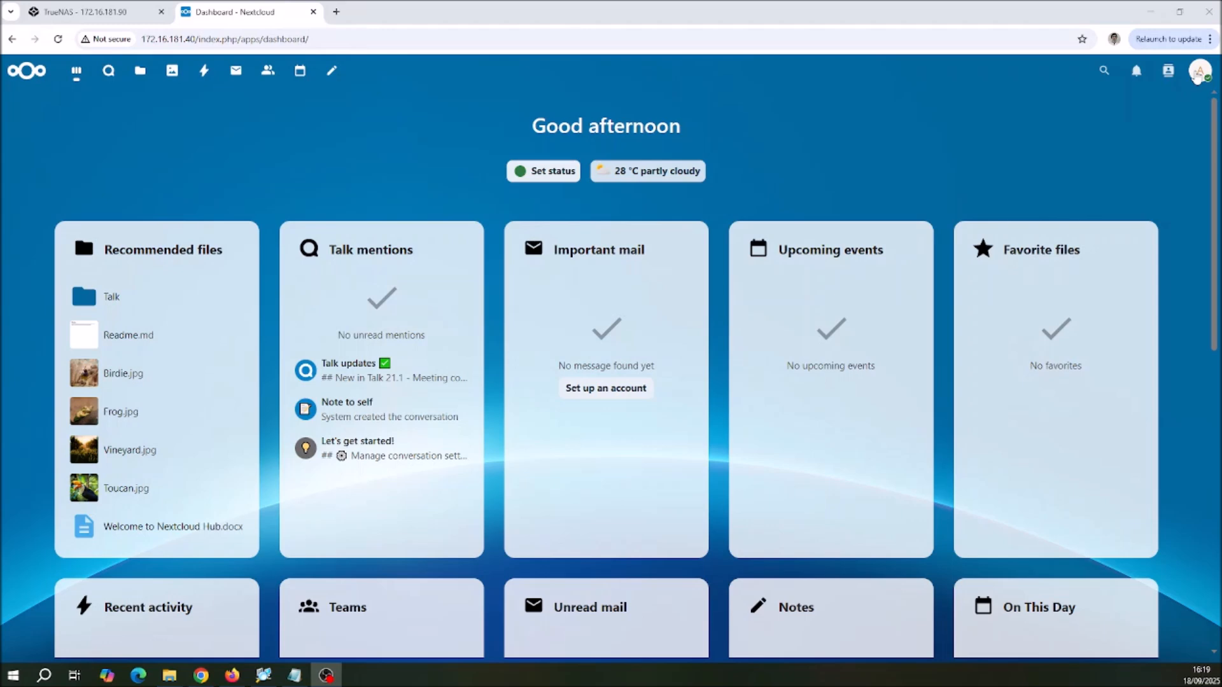
pyautogui.click(1197, 76)
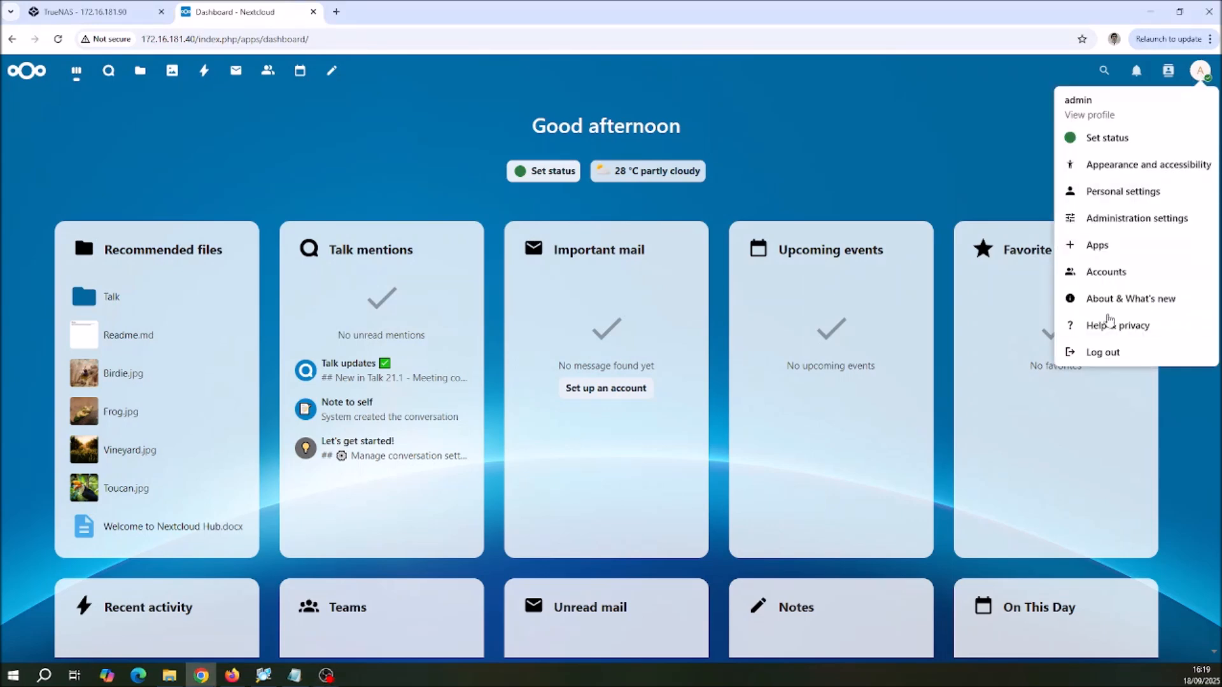
pyautogui.click(1102, 352)
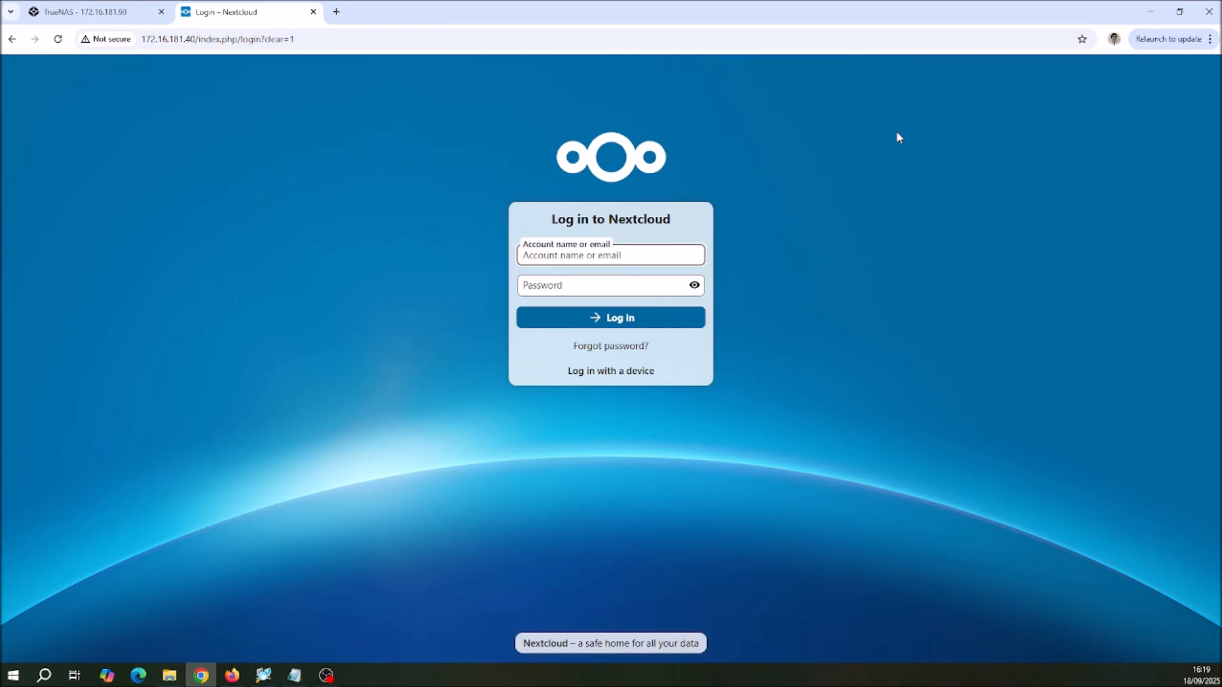